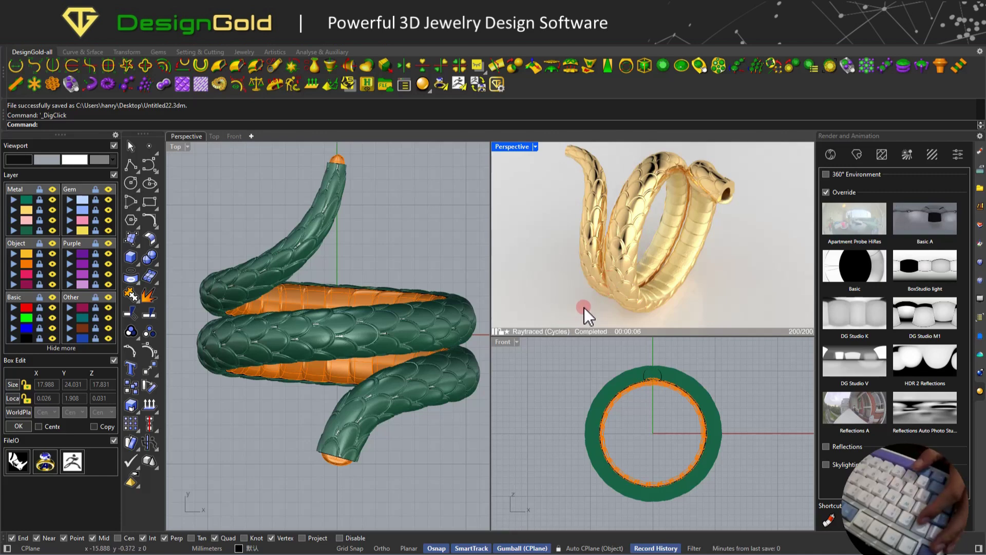
# Examine the finished scaled snake ring from several viewing angles.
pyautogui.moveTo(387, 375); pyautogui.dragTo(371, 289, button='right')
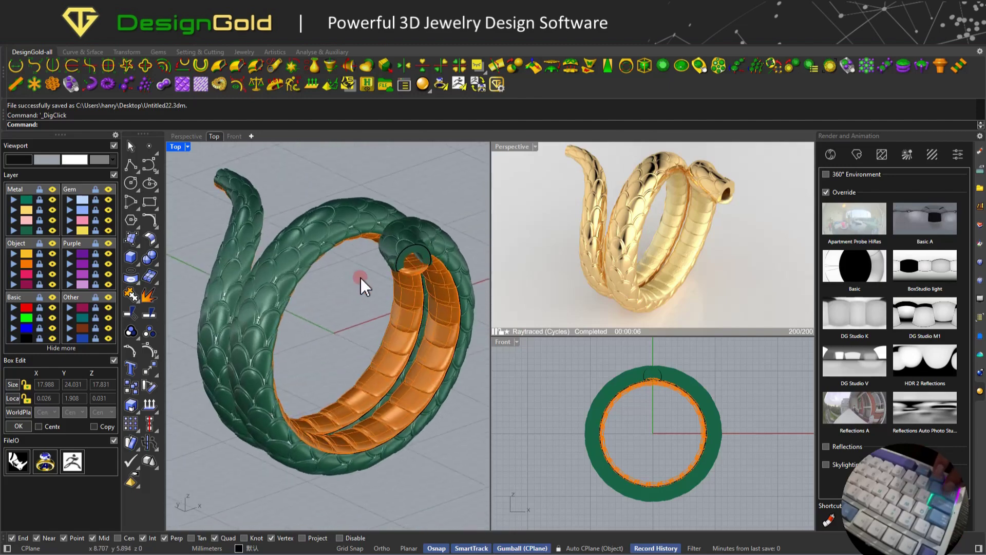
pyautogui.moveTo(299, 258); pyautogui.dragTo(397, 347, button='right')
pyautogui.scroll(-2, 336, 299)
pyautogui.scroll(3, 363, 311)
pyautogui.keyDown('ctrl'); pyautogui.keyDown('shift'); pyautogui.moveTo(361, 284); pyautogui.dragTo(313, 295, button='right'); pyautogui.keyUp('shift'); pyautogui.keyUp('ctrl')
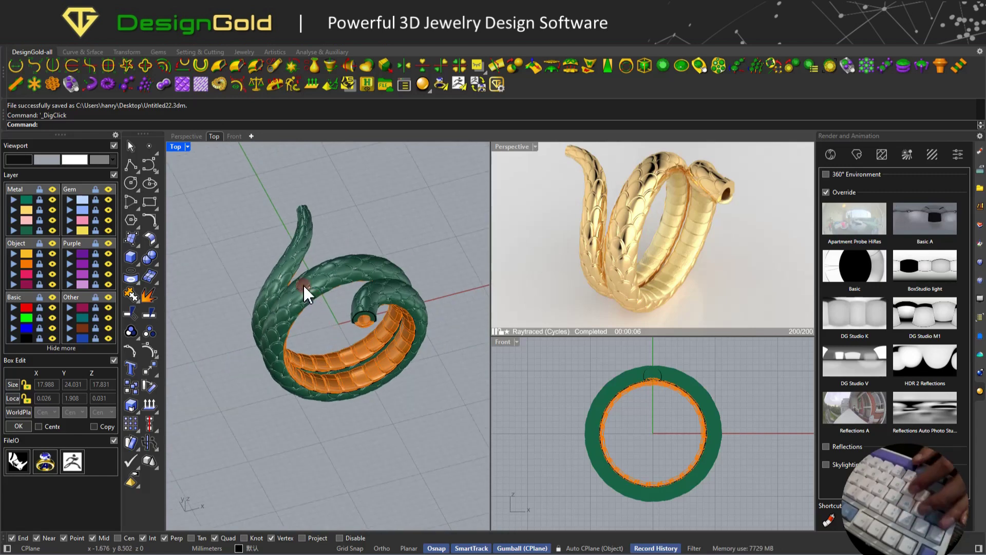
pyautogui.moveTo(213, 189); pyautogui.dragTo(432, 452)
pyautogui.click(313, 261)
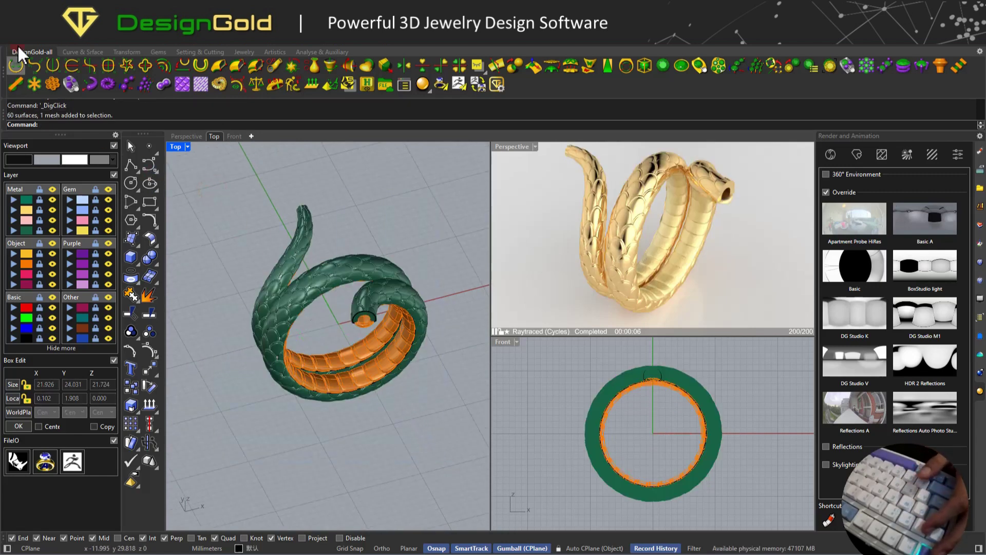
# Start a new, empty document with the standard four-viewport layout.
pyautogui.click(26, 45)
pyautogui.click(22, 56)
pyautogui.click(791, 453)
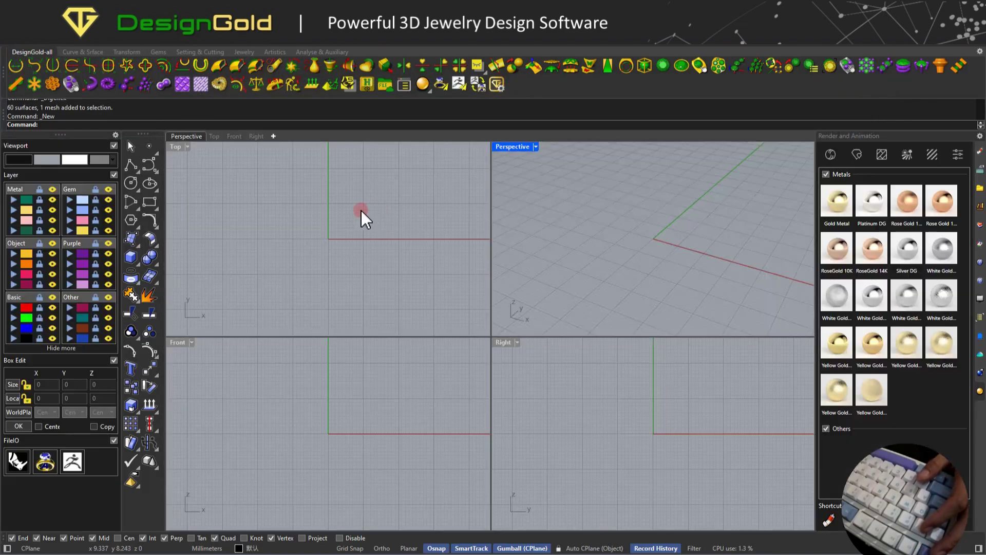
pyautogui.click(362, 212)
pyautogui.click(525, 209)
pyautogui.click(369, 243)
pyautogui.moveTo(334, 429)
pyautogui.mouseDown(button='right')
pyautogui.moveTo(334, 404)
pyautogui.moveTo(331, 438)
pyautogui.mouseUp(button='right')
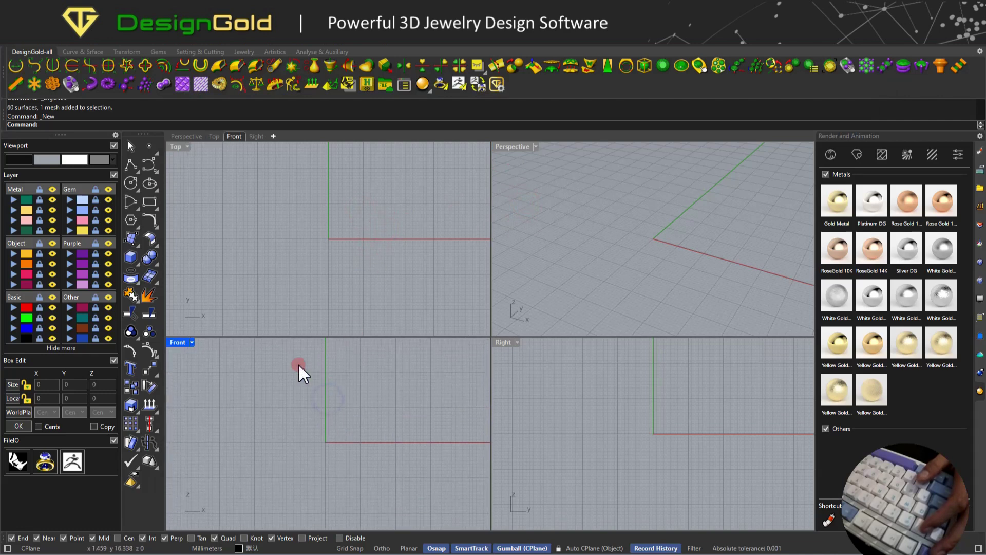
# Create a ring-size circle for French size 53 with 12 points and a 16.870 mm diameter.
pyautogui.click(16, 67)
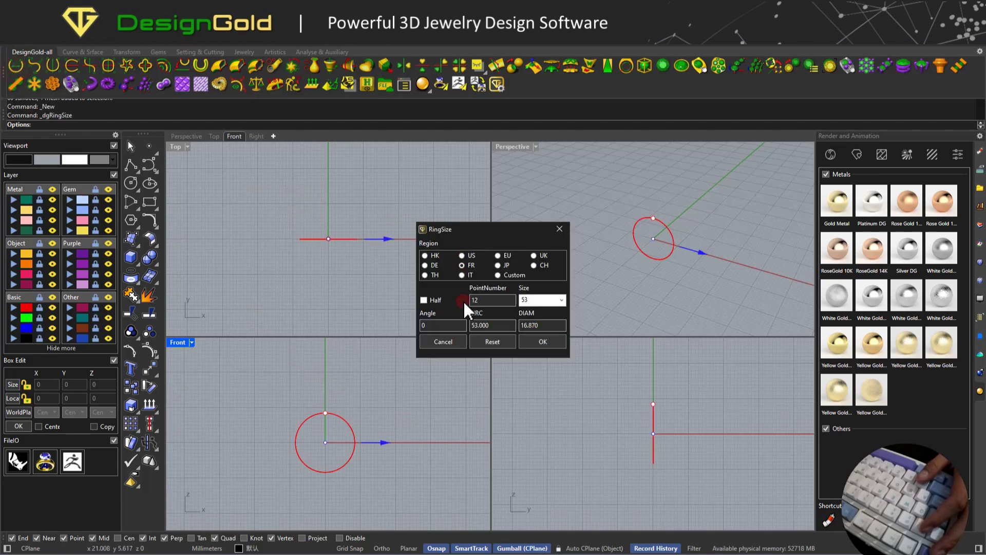
pyautogui.click(541, 341)
pyautogui.moveTo(625, 287); pyautogui.dragTo(681, 247, button='right')
pyautogui.scroll(8, 662, 232)
pyautogui.moveTo(634, 218)
pyautogui.keyDown('shift'); pyautogui.mouseDown(button='right')
pyautogui.moveTo(641, 209)
pyautogui.moveTo(603, 238)
pyautogui.moveTo(619, 230)
pyautogui.mouseUp(button='right'); pyautogui.keyUp('shift')
pyautogui.scroll(4, 603, 238)
# Start a helix with its axis beginning at the origin and running straight down the negative Y axis for about 7.6 mm.
pyautogui.click(155, 171)
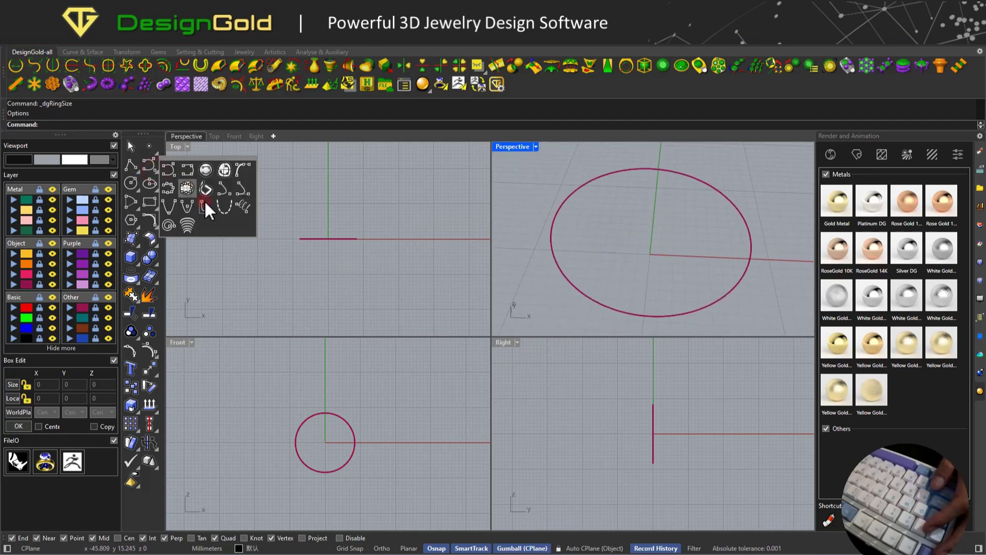
pyautogui.click(243, 202)
pyautogui.moveTo(342, 270); pyautogui.dragTo(333, 250, button='right')
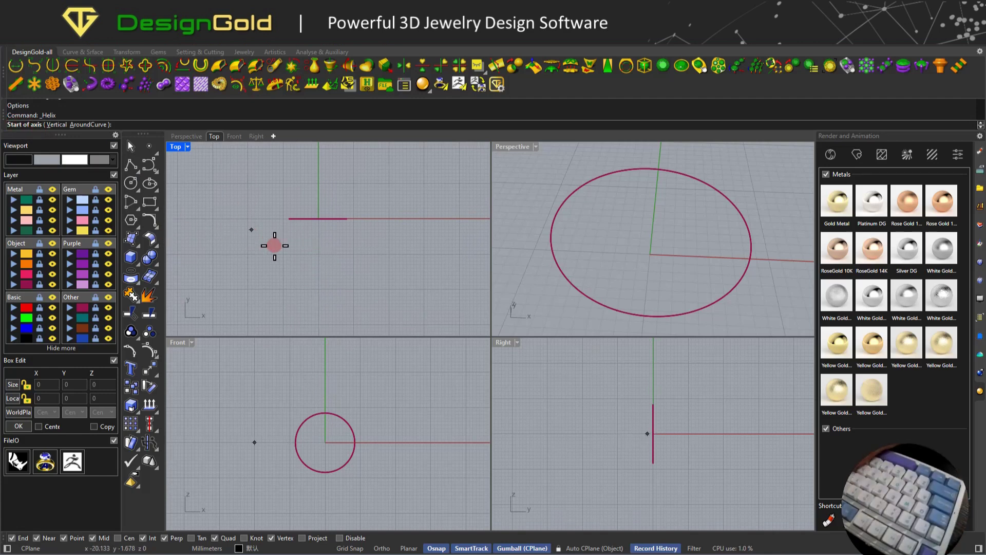
pyautogui.moveTo(318, 251); pyautogui.dragTo(306, 256, button='right')
pyautogui.write('0')
pyautogui.press('Return')
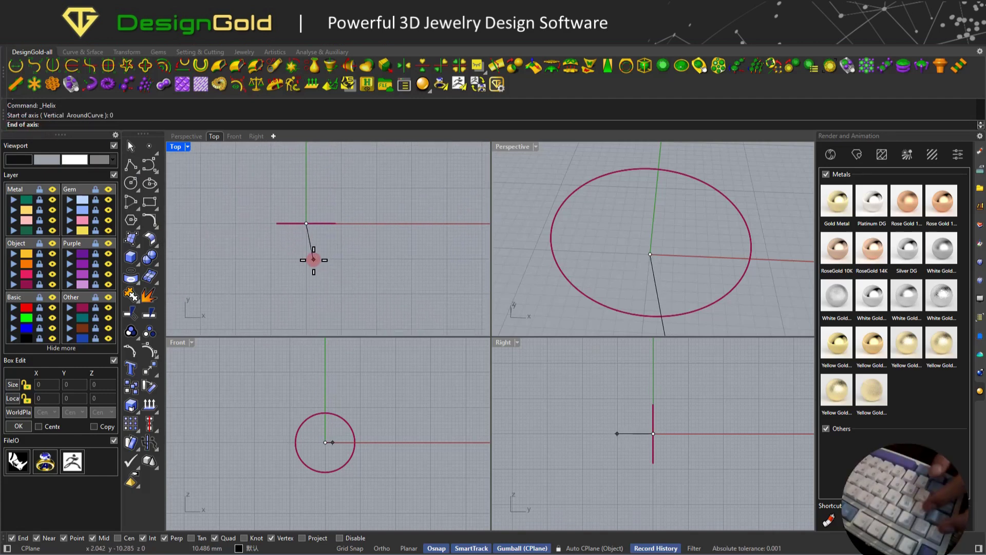
pyautogui.keyDown('shift'); pyautogui.scroll(6, 307, 233); pyautogui.keyUp('shift')
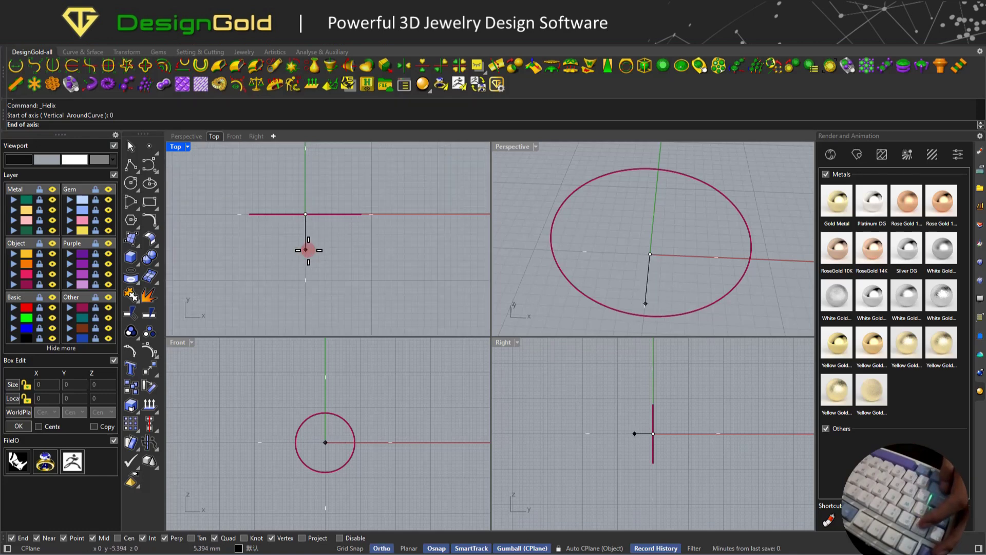
pyautogui.scroll(-4, 317, 235)
pyautogui.press('shift')
pyautogui.scroll(2, 313, 255)
pyautogui.press('shift')
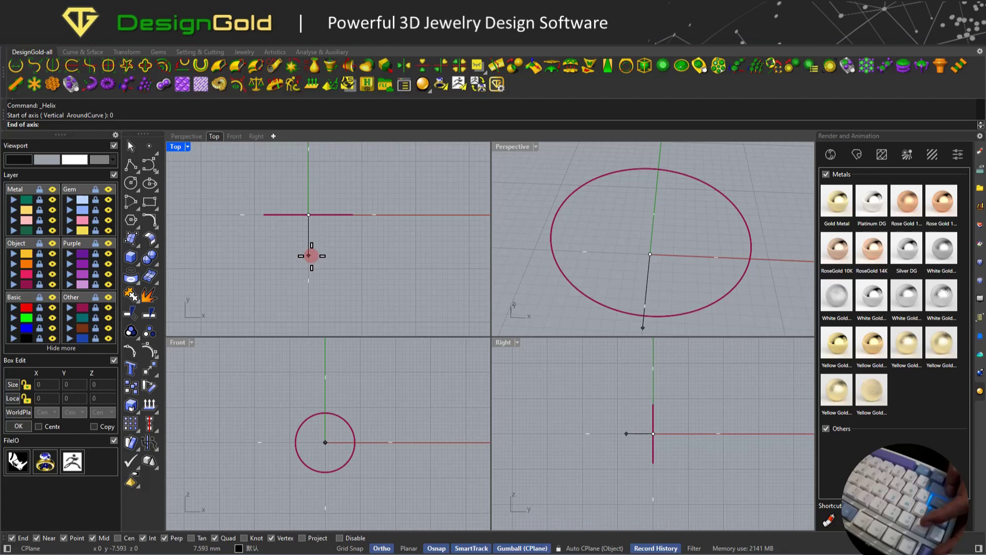
pyautogui.click(312, 255)
# Finish the two-turn helix by snapping its radius and start point to the ring circle's quadrant on the negative X side.
pyautogui.press('F8')
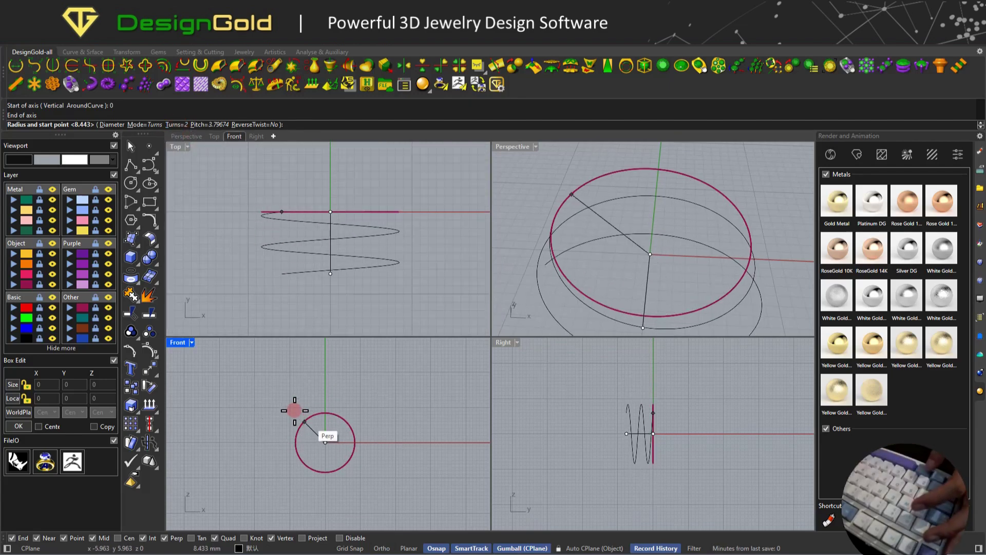
pyautogui.scroll(5, 261, 210)
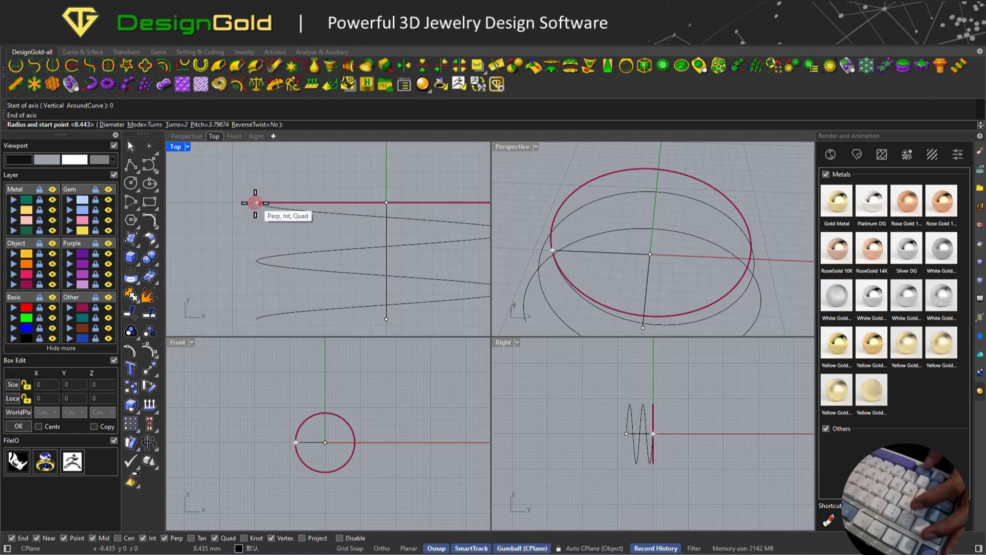
pyautogui.moveTo(261, 214)
pyautogui.mouseDown(button='right')
pyautogui.moveTo(285, 227)
pyautogui.moveTo(261, 208)
pyautogui.moveTo(266, 218)
pyautogui.mouseUp(button='right')
pyautogui.scroll(-2, 268, 213)
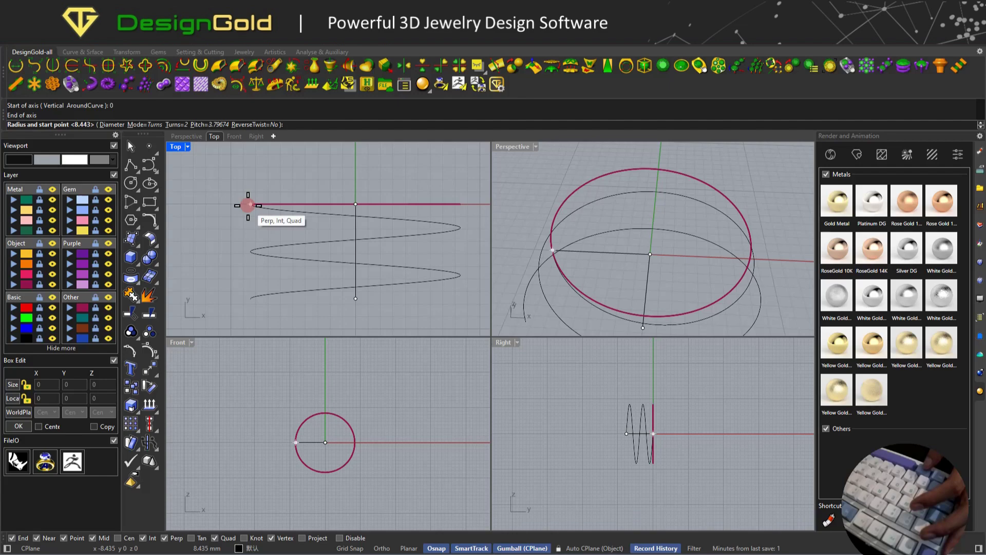
pyautogui.click(248, 206)
# Show the helix's control point numbers to check its point density, and turn the numbering off again.
pyautogui.click(324, 254)
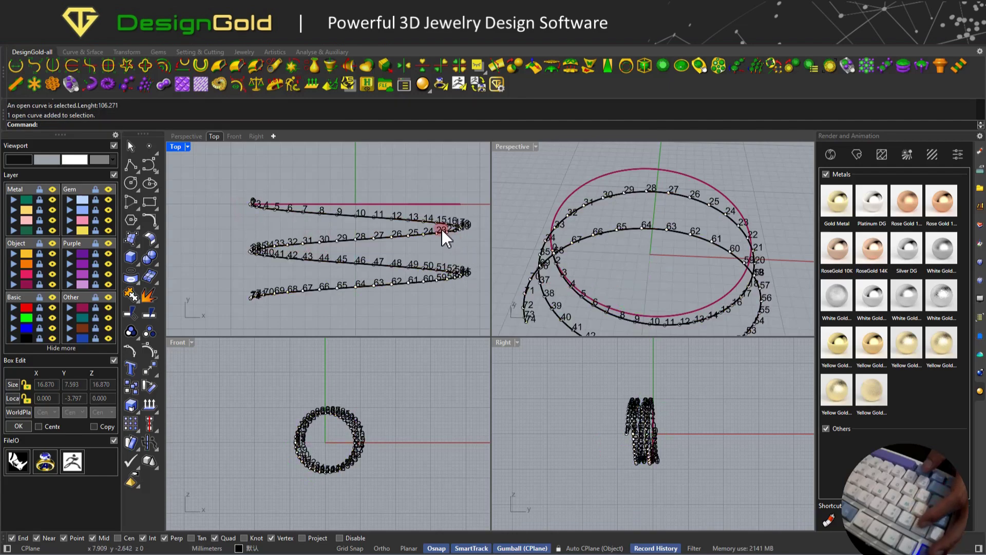
pyautogui.scroll(-5, 447, 231)
pyautogui.click(630, 193)
pyautogui.scroll(-5, 642, 171)
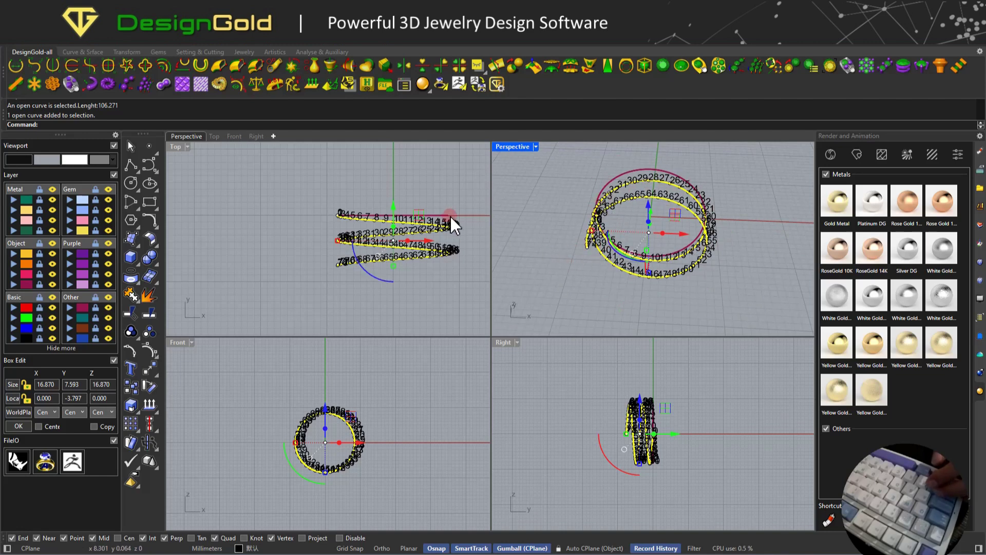
pyautogui.click(516, 230)
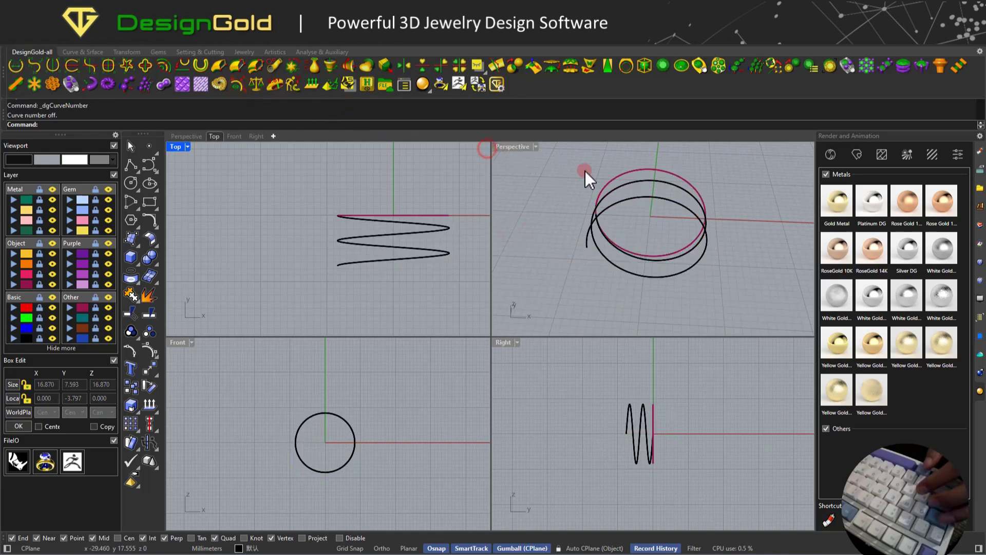
# Simplify the helix with Fit Curve at a tolerance of 0.1 and degree 3, deleting the input curve.
pyautogui.click(624, 182)
pyautogui.click(156, 220)
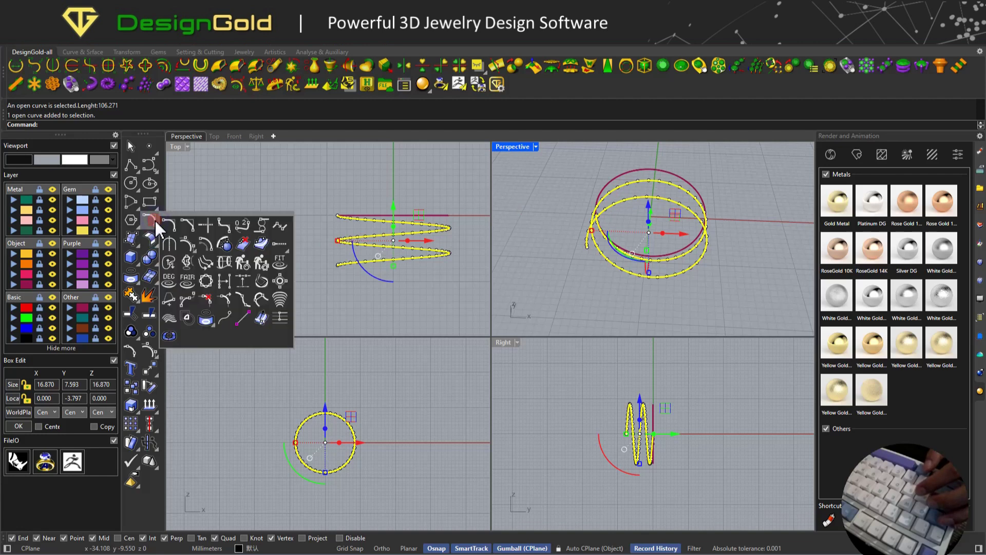
pyautogui.click(280, 262)
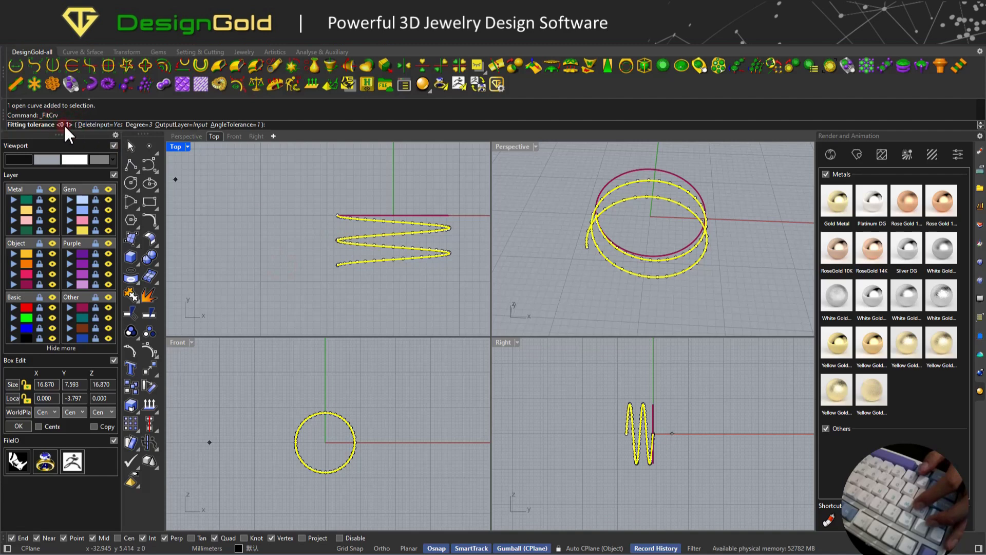
pyautogui.press('Return')
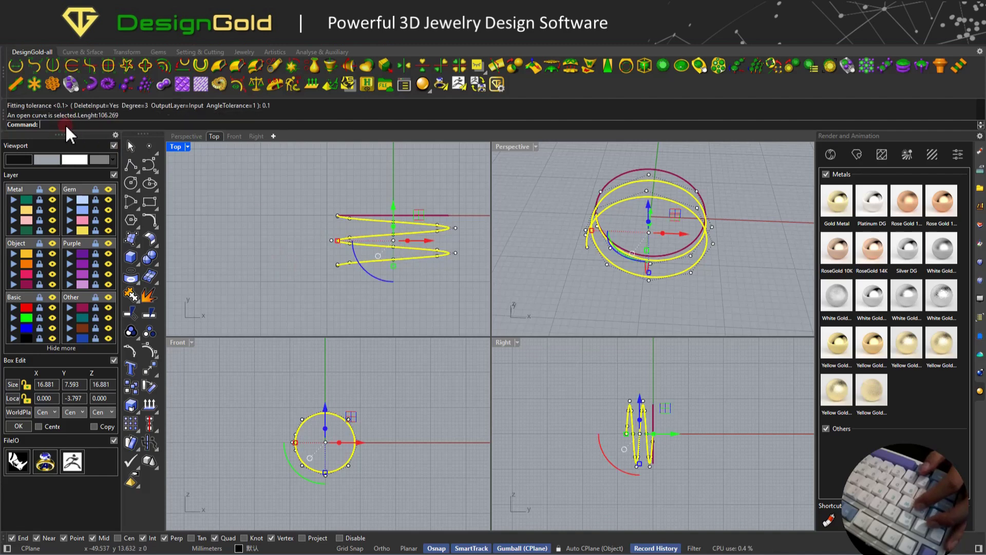
pyautogui.moveTo(632, 256); pyautogui.dragTo(744, 200, button='right')
pyautogui.click(744, 200)
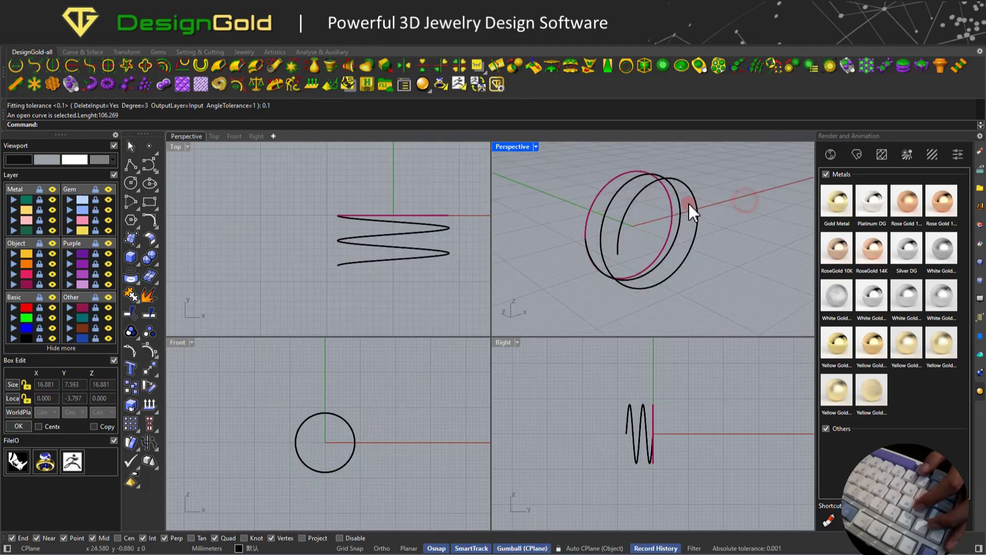
# Rotate the fitted helix 90 degrees clockwise about the origin in the Front view, so its ends sit at the ring's top.
pyautogui.click(633, 199)
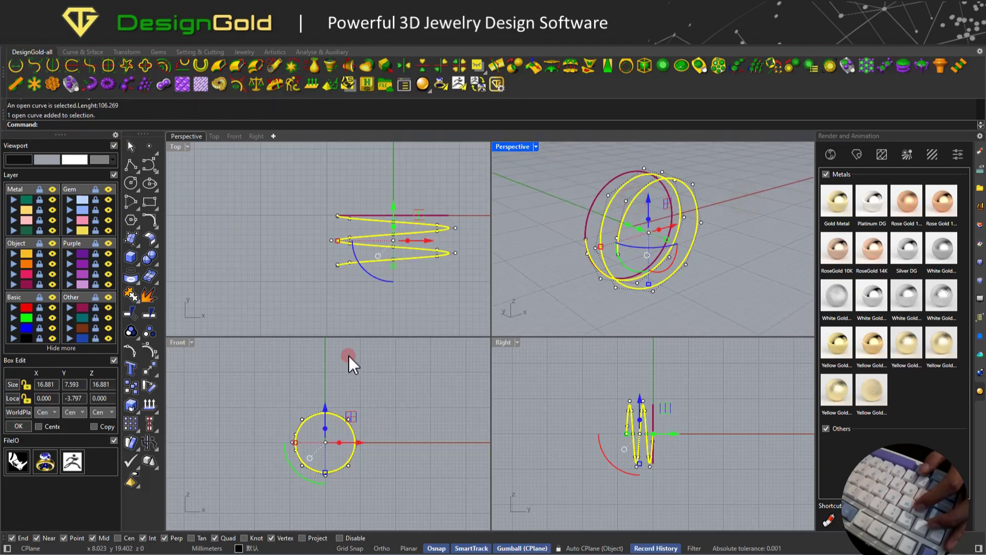
pyautogui.click(152, 384)
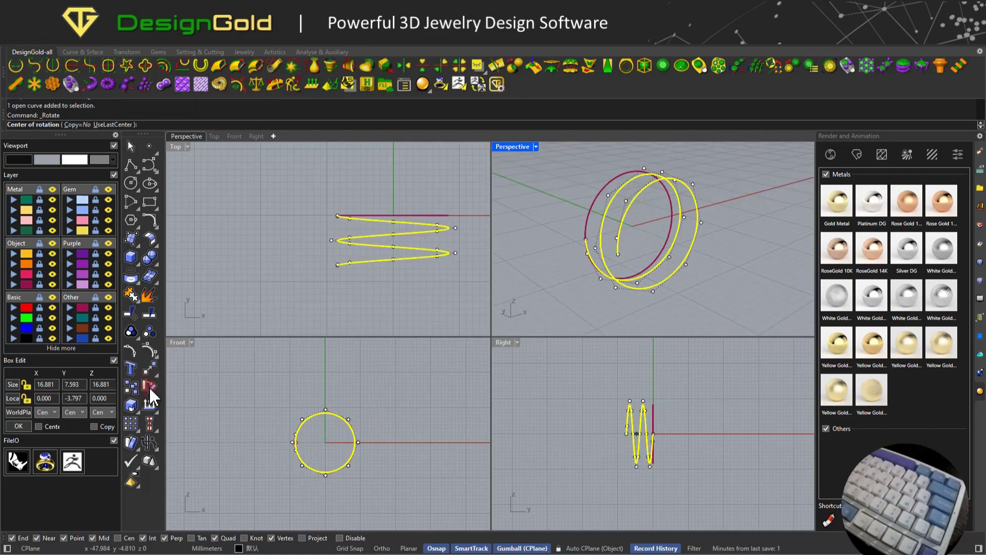
pyautogui.moveTo(289, 434); pyautogui.dragTo(309, 439, button='right')
pyautogui.moveTo(311, 402)
pyautogui.mouseDown(button='right')
pyautogui.moveTo(331, 394)
pyautogui.moveTo(301, 398)
pyautogui.mouseUp(button='right')
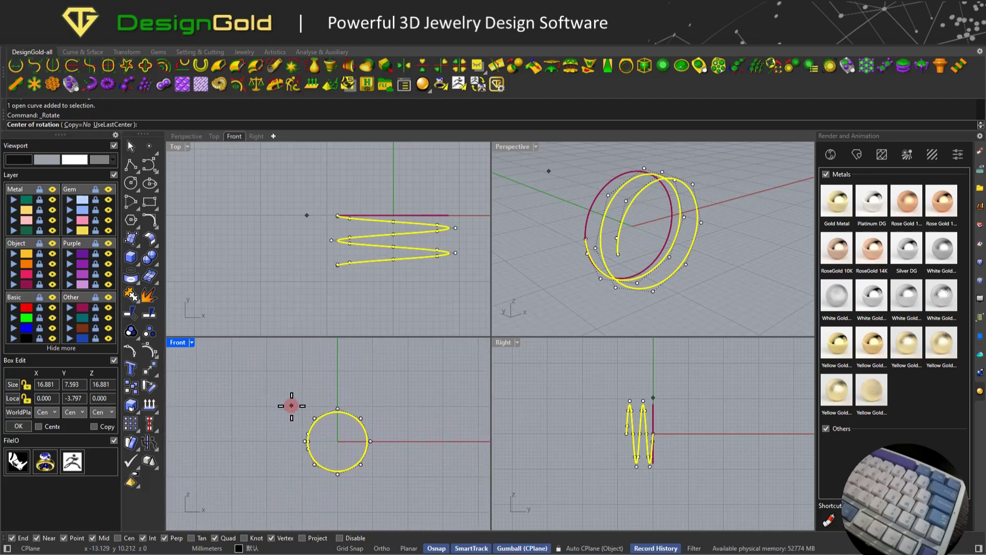
pyautogui.write('0')
pyautogui.press('Return')
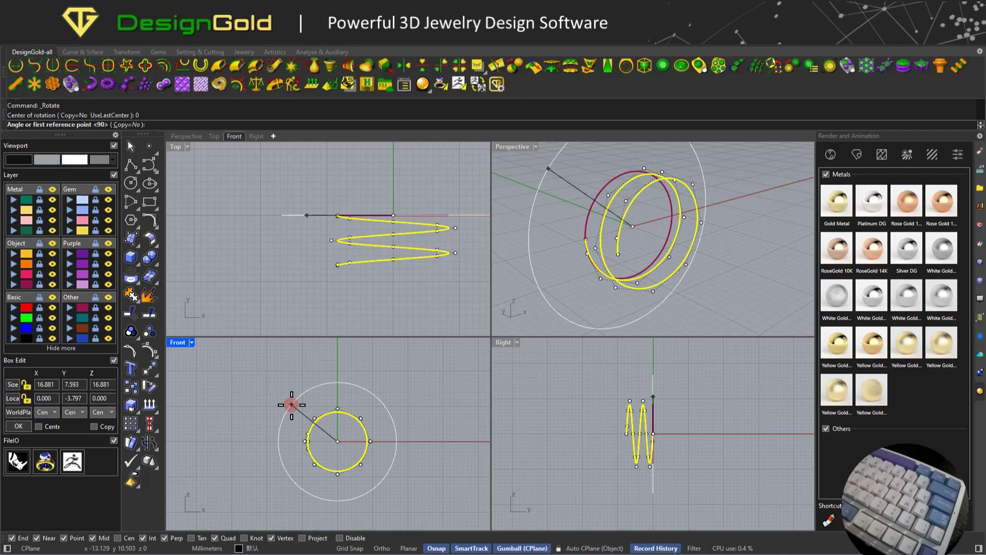
pyautogui.click(266, 441)
pyautogui.click(339, 378)
# Move the helix along the positive Y direction in the Top view to centre it on the ring-size circle.
pyautogui.moveTo(600, 245); pyautogui.dragTo(561, 202, button='right')
pyautogui.moveTo(394, 230); pyautogui.dragTo(376, 246, button='right')
pyautogui.scroll(2, 380, 272)
pyautogui.moveTo(369, 289); pyautogui.dragTo(372, 253)
pyautogui.click(414, 293)
# Pull the helix's end points outward along Y in the Top view to stretch both ends away from the coils.
pyautogui.moveTo(406, 244); pyautogui.dragTo(404, 274, button='right')
pyautogui.scroll(6, 370, 252)
pyautogui.click(361, 270)
pyautogui.moveTo(361, 274); pyautogui.dragTo(360, 283)
pyautogui.scroll(-4, 356, 252)
pyautogui.moveTo(353, 220); pyautogui.dragTo(342, 254, button='right')
pyautogui.moveTo(342, 214); pyautogui.dragTo(355, 169)
# Adjust the control points next to both stretched ends in the Top view to shape the snake's head and tail curves.
pyautogui.moveTo(351, 290); pyautogui.dragTo(349, 243, button='right')
pyautogui.moveTo(339, 291)
pyautogui.mouseDown()
pyautogui.moveTo(356, 269)
pyautogui.moveTo(345, 257)
pyautogui.moveTo(347, 276)
pyautogui.mouseUp()
pyautogui.keyDown('shift'); pyautogui.click(370, 274); pyautogui.keyUp('shift')
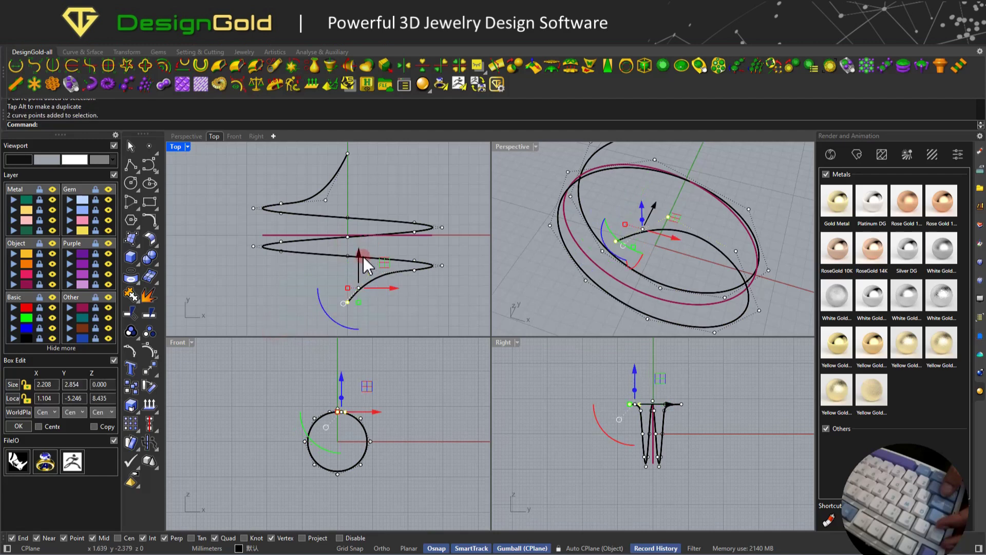
pyautogui.press('Up')
pyautogui.moveTo(307, 228); pyautogui.dragTo(328, 211)
pyautogui.scroll(4, 342, 206)
pyautogui.scroll(2, 312, 252)
pyautogui.moveTo(311, 252); pyautogui.dragTo(301, 226, button='right')
# Insert two extra knots along the curve's stretched end section on the positive Y side.
pyautogui.click(154, 360)
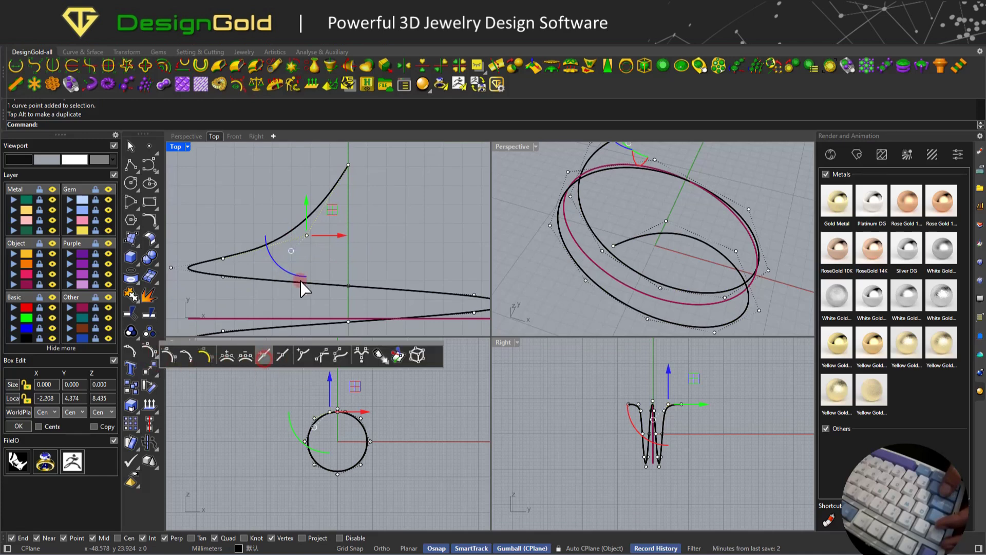
pyautogui.click(264, 355)
pyautogui.click(326, 230)
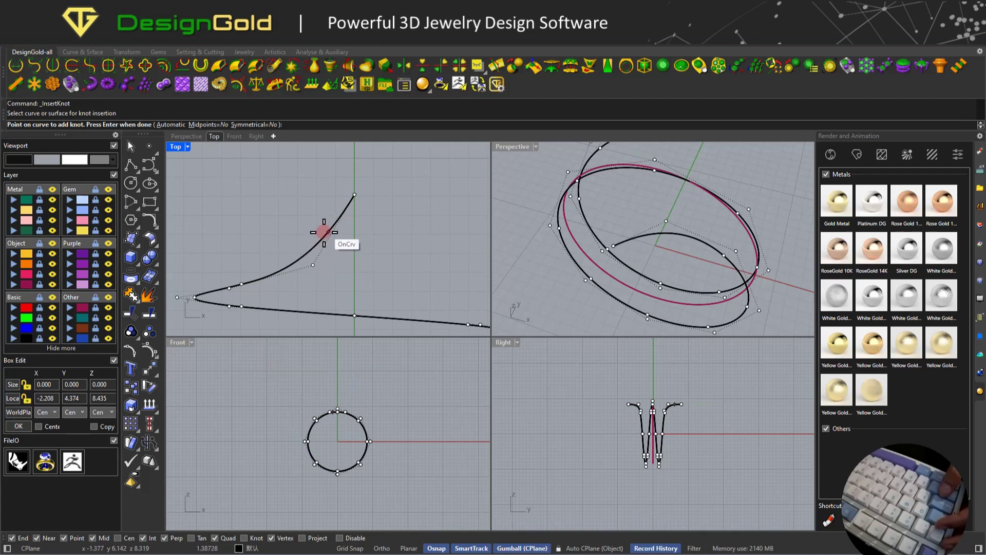
pyautogui.click(323, 237)
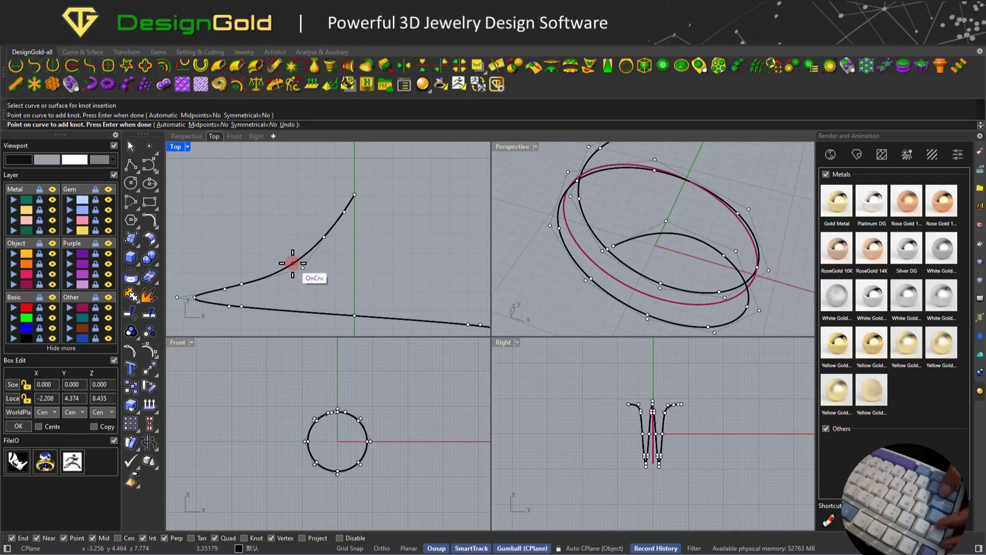
pyautogui.click(292, 263)
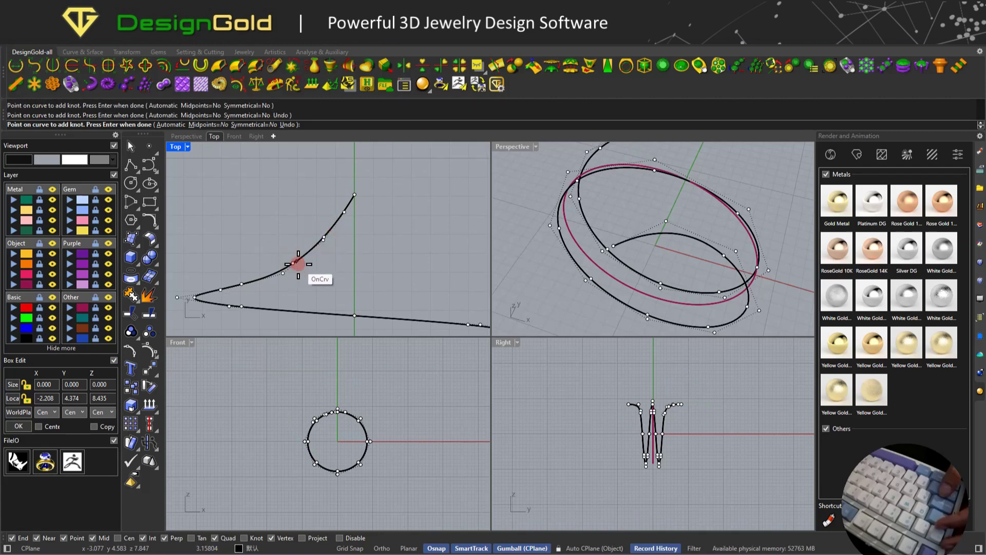
pyautogui.rightClick(300, 265)
# Insert two extra knots along the curve's opposite end section on the negative Y side.
pyautogui.scroll(-8, 300, 265)
pyautogui.moveTo(308, 278); pyautogui.dragTo(308, 233, button='right')
pyautogui.scroll(2, 310, 233)
pyautogui.click(341, 267)
pyautogui.scroll(6, 337, 272)
pyautogui.rightClick(338, 272)
pyautogui.click(350, 269)
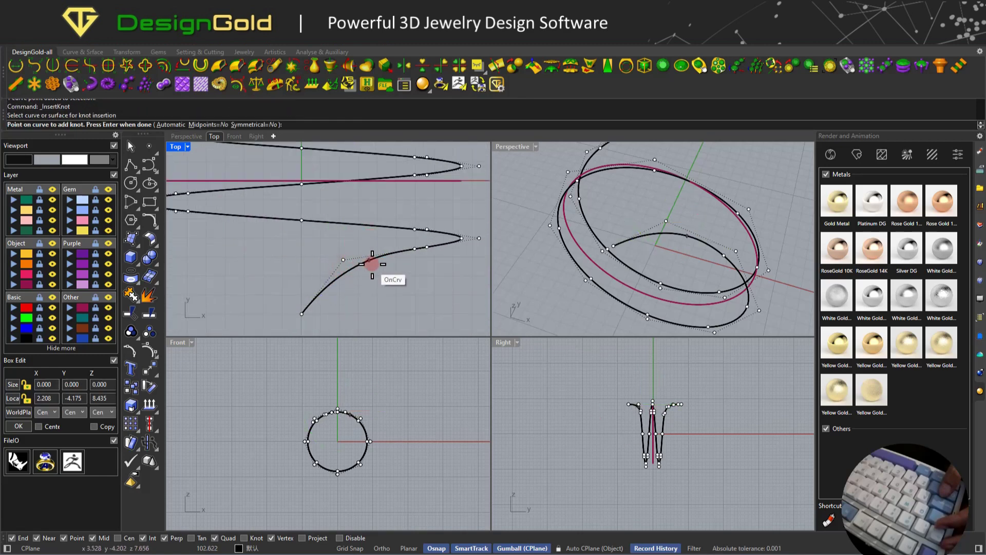
pyautogui.moveTo(372, 264); pyautogui.dragTo(376, 227, button='right')
pyautogui.click(365, 223)
pyautogui.click(397, 215)
pyautogui.rightClick(384, 246)
pyautogui.scroll(-10, 384, 246)
pyautogui.press('Escape')
# Apply Make Uniform to the edited helix curve to even out its knot spacing.
pyautogui.moveTo(383, 216); pyautogui.dragTo(383, 239, button='right')
pyautogui.click(343, 200)
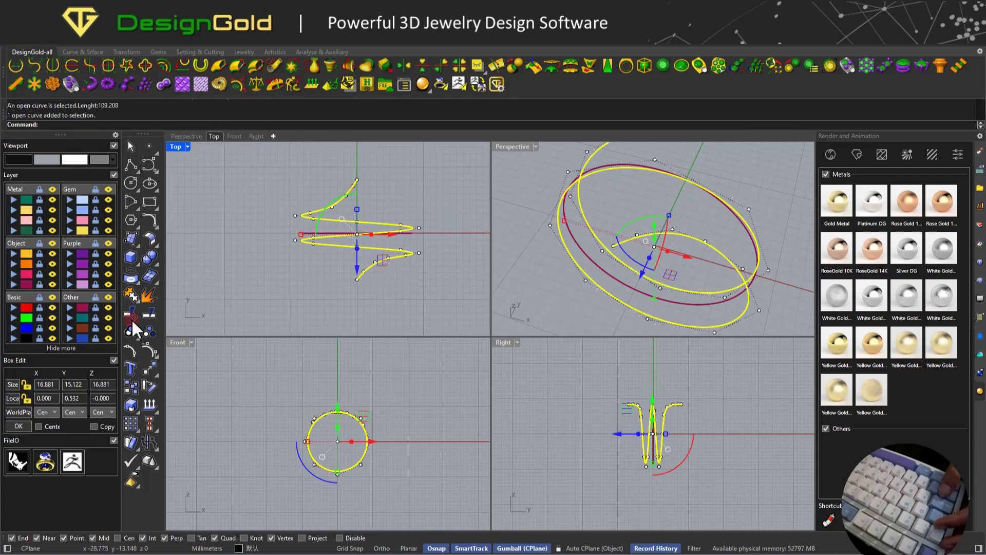
pyautogui.click(156, 228)
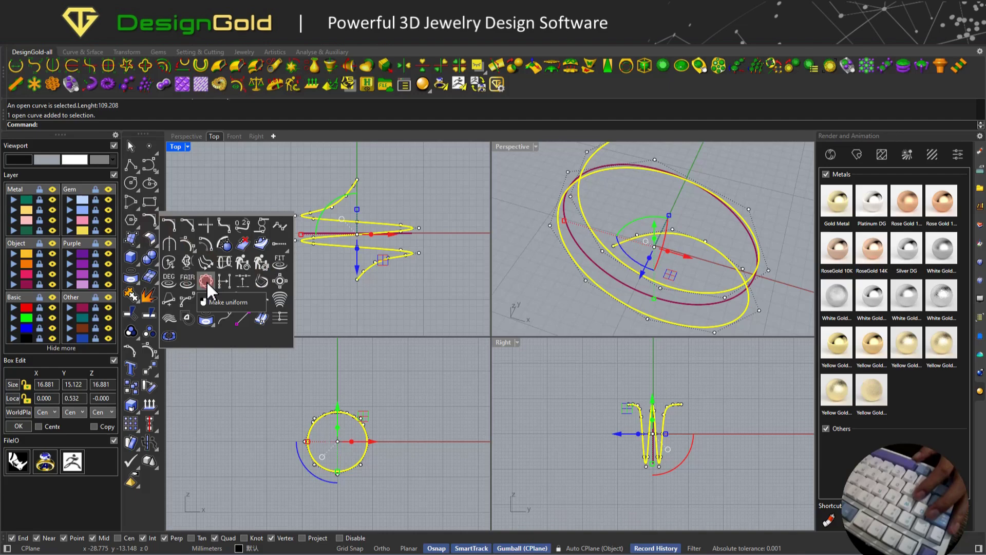
pyautogui.click(206, 281)
pyautogui.scroll(4, 348, 186)
pyautogui.click(411, 208)
# Reposition the control points of the curve's end sections in the Top view to give them a smoother bend.
pyautogui.click(350, 187)
pyautogui.scroll(4, 351, 186)
pyautogui.moveTo(341, 170); pyautogui.dragTo(371, 206)
pyautogui.moveTo(360, 156); pyautogui.dragTo(361, 169)
pyautogui.moveTo(305, 198); pyautogui.dragTo(347, 229)
pyautogui.moveTo(333, 186); pyautogui.dragTo(355, 280)
pyautogui.scroll(-4, 363, 211)
pyautogui.scroll(6, 345, 419)
pyautogui.scroll(-5, 343, 246)
pyautogui.scroll(5, 344, 230)
pyautogui.moveTo(271, 197); pyautogui.dragTo(398, 298)
pyautogui.moveTo(329, 229); pyautogui.dragTo(387, 252)
# Turn the curve's control points back on and shift those of the positive-Y end section to round its bend.
pyautogui.scroll(6, 351, 248)
pyautogui.press('Escape')
pyautogui.press('Escape')
pyautogui.click(347, 226)
pyautogui.press('F10')
pyautogui.scroll(6, 354, 239)
pyautogui.scroll(-3, 380, 250)
pyautogui.moveTo(301, 253); pyautogui.dragTo(296, 199, button='right')
pyautogui.click(308, 242)
pyautogui.moveTo(338, 246); pyautogui.dragTo(357, 248)
pyautogui.scroll(-4, 359, 249)
pyautogui.moveTo(306, 257); pyautogui.dragTo(295, 215, button='right')
pyautogui.moveTo(295, 214); pyautogui.dragTo(358, 232)
# Raise the selected end-section control point in the Front view to about 8.1 mm in Z, following the ring circle.
pyautogui.scroll(4, 282, 437)
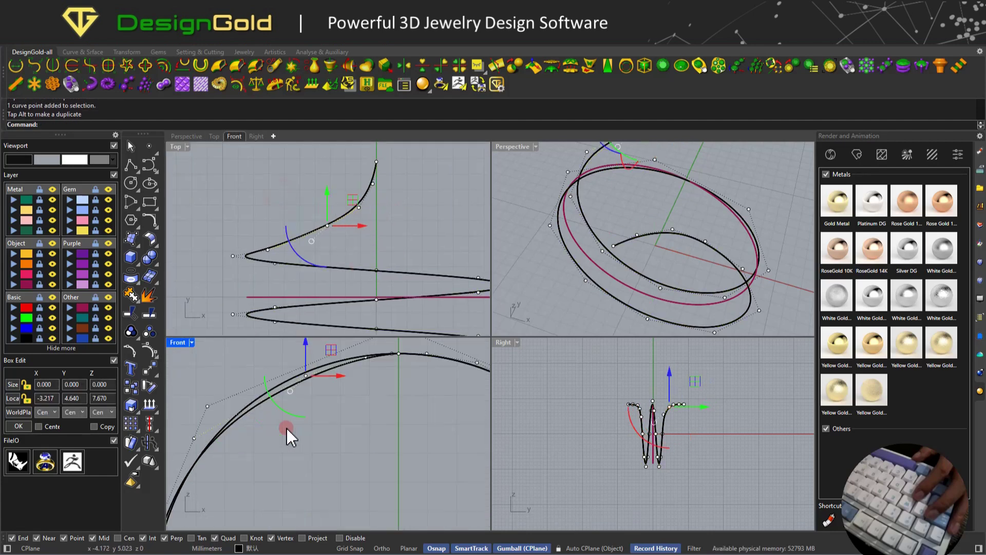
pyautogui.moveTo(321, 403); pyautogui.dragTo(317, 392)
pyautogui.scroll(4, 317, 398)
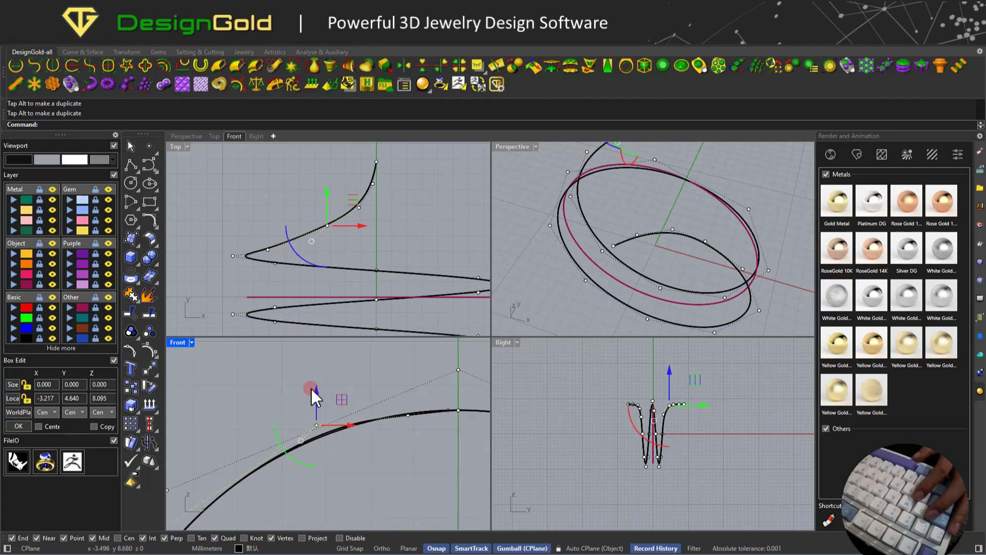
# Adjust the control points of the positive-Y end section in the Front view to follow the ring circle, and leave point editing.
pyautogui.scroll(-6, 351, 411)
pyautogui.moveTo(409, 423); pyautogui.dragTo(258, 364, button='right')
pyautogui.scroll(8, 376, 385)
pyautogui.moveTo(343, 397); pyautogui.dragTo(391, 361)
pyautogui.scroll(3, 371, 367)
pyautogui.press('Escape')
pyautogui.press('Escape')
# Turn on the helix curve's control points and move the positive-Y section's bend point to about X -7.1, Y 3.2 in the Top view.
pyautogui.scroll(-6, 391, 241)
pyautogui.moveTo(394, 235); pyautogui.dragTo(381, 211, button='right')
pyautogui.scroll(4, 362, 192)
pyautogui.click(356, 184)
pyautogui.scroll(6, 356, 184)
pyautogui.press('F10')
pyautogui.moveTo(288, 207); pyautogui.dragTo(313, 242)
pyautogui.moveTo(254, 248); pyautogui.dragTo(323, 236, button='right')
pyautogui.moveTo(269, 239); pyautogui.dragTo(280, 220)
pyautogui.scroll(-6, 359, 174)
pyautogui.moveTo(368, 214); pyautogui.dragTo(340, 268, button='right')
pyautogui.scroll(6, 372, 176)
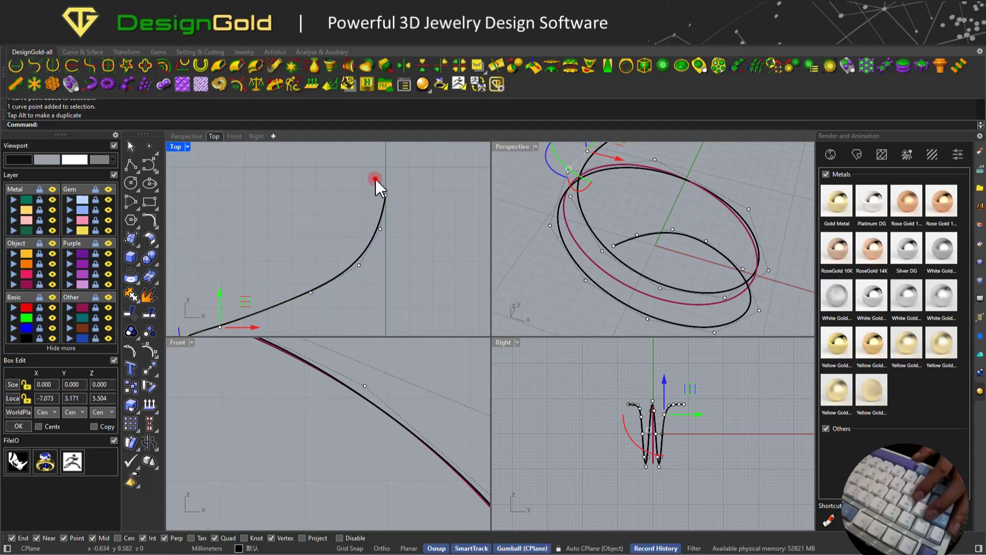
# Refine the control points at the tip of the curve's positive-Y end in the Top view.
pyautogui.moveTo(372, 176); pyautogui.dragTo(401, 204)
pyautogui.moveTo(401, 204); pyautogui.dragTo(400, 243, button='right')
pyautogui.moveTo(385, 204); pyautogui.dragTo(401, 236)
pyautogui.scroll(-8, 391, 197)
pyautogui.scroll(6, 384, 229)
pyautogui.scroll(-2, 381, 208)
# Shift the negative-Y end section's control points in the Top view and raise one to about 8.1 mm in Z in the Front view.
pyautogui.scroll(-2, 386, 218)
pyautogui.click(429, 262)
pyautogui.scroll(3, 428, 242)
pyautogui.click(329, 261)
pyautogui.click(365, 262)
pyautogui.moveTo(364, 262); pyautogui.dragTo(365, 262)
pyautogui.moveTo(367, 220); pyautogui.dragTo(390, 236)
pyautogui.scroll(-6, 358, 387)
pyautogui.moveTo(323, 405); pyautogui.dragTo(397, 438, button='right')
pyautogui.scroll(-4, 398, 438)
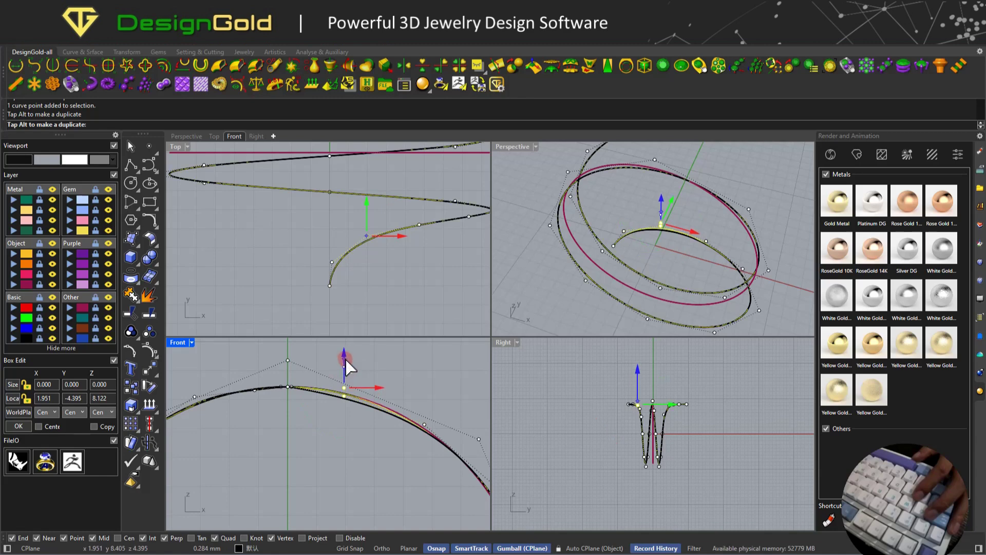
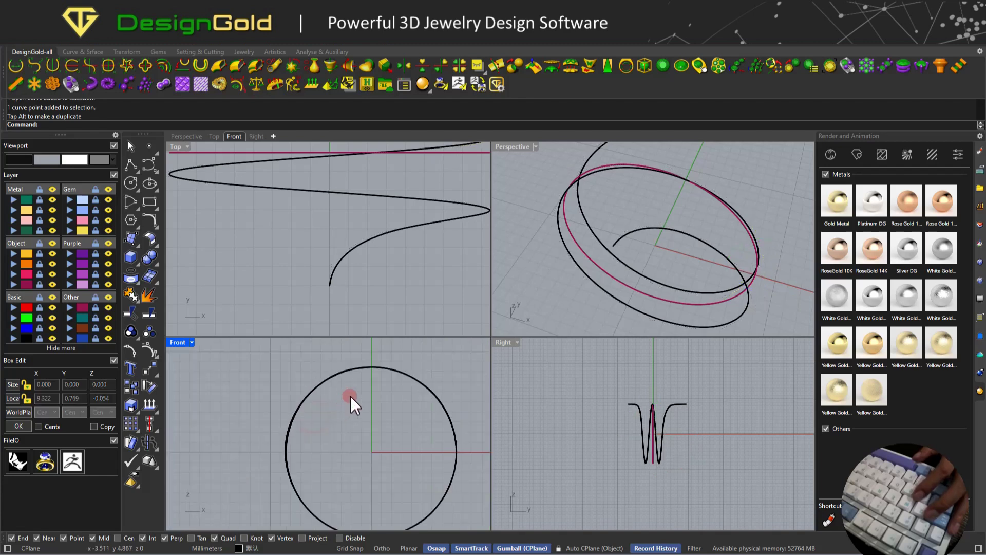
# Examine the shaped helix curve against the ring circle in the Front and Top views.
pyautogui.scroll(5, 618, 426)
pyautogui.scroll(10, 365, 390)
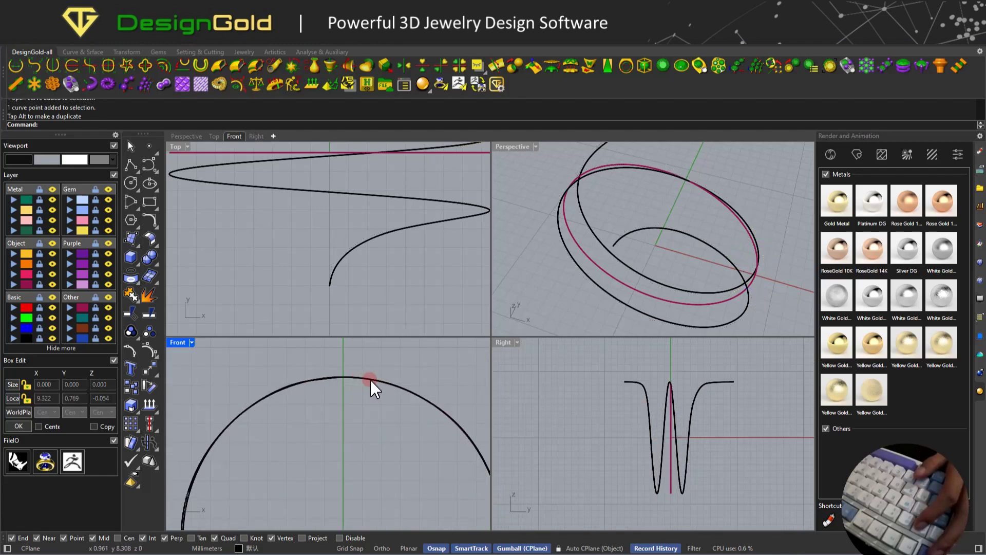
pyautogui.scroll(-10, 382, 387)
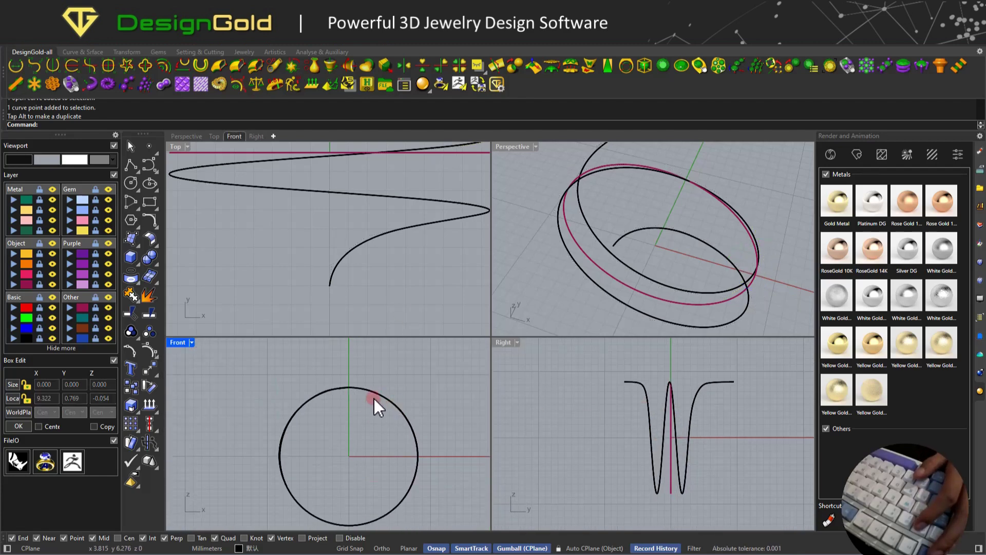
pyautogui.scroll(-4, 363, 251)
pyautogui.scroll(2, 368, 248)
pyautogui.click(392, 185)
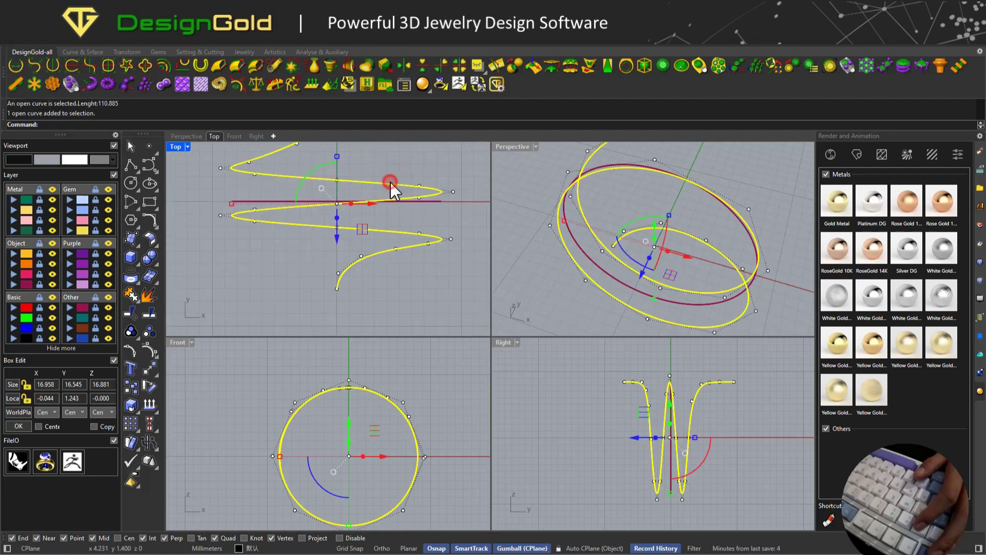
pyautogui.scroll(-4, 422, 167)
pyautogui.moveTo(422, 167); pyautogui.dragTo(418, 210, button='right')
pyautogui.click(418, 210)
pyautogui.click(396, 231)
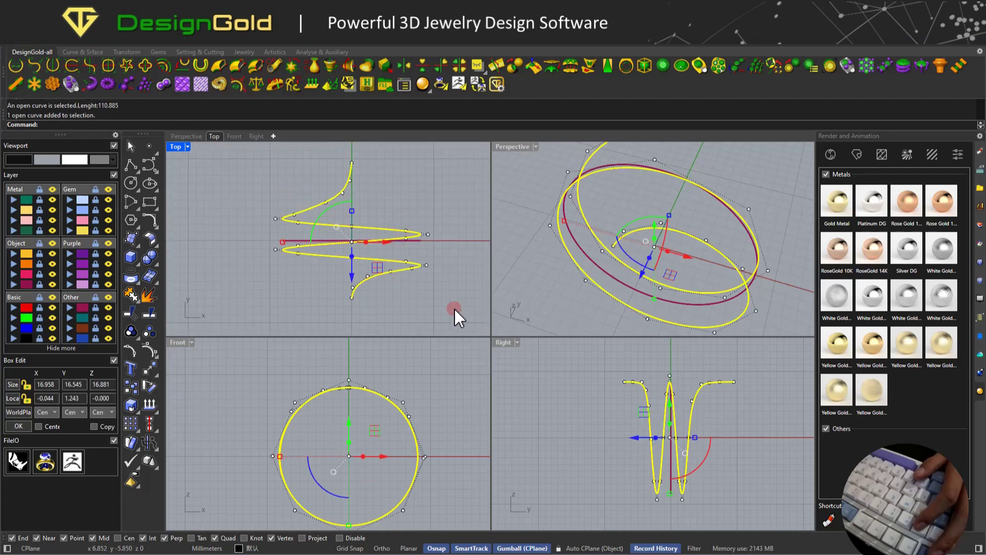
pyautogui.moveTo(363, 264); pyautogui.dragTo(341, 249, button='right')
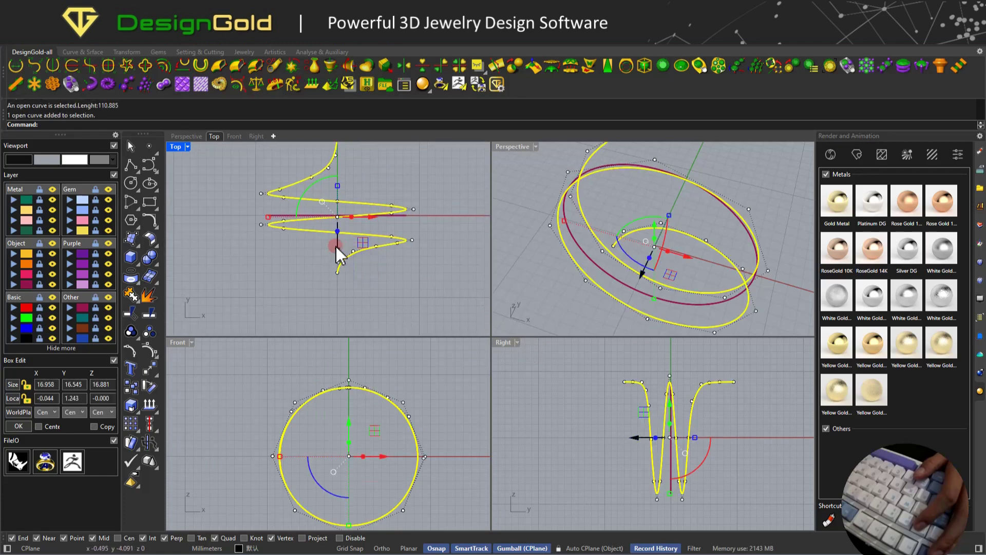
pyautogui.click(393, 218)
pyautogui.scroll(-2, 377, 221)
pyautogui.moveTo(376, 220); pyautogui.dragTo(380, 241, button='right')
# Extrude the ring circle to both sides along Y into a closed cylinder about 16.4 mm long.
pyautogui.click(439, 237)
pyautogui.scroll(2, 403, 239)
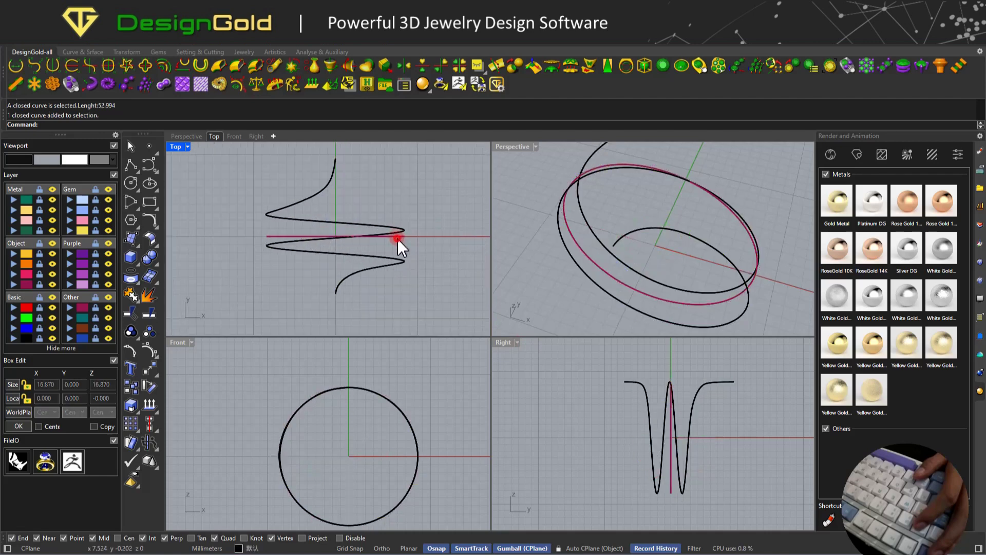
pyautogui.scroll(2, 337, 210)
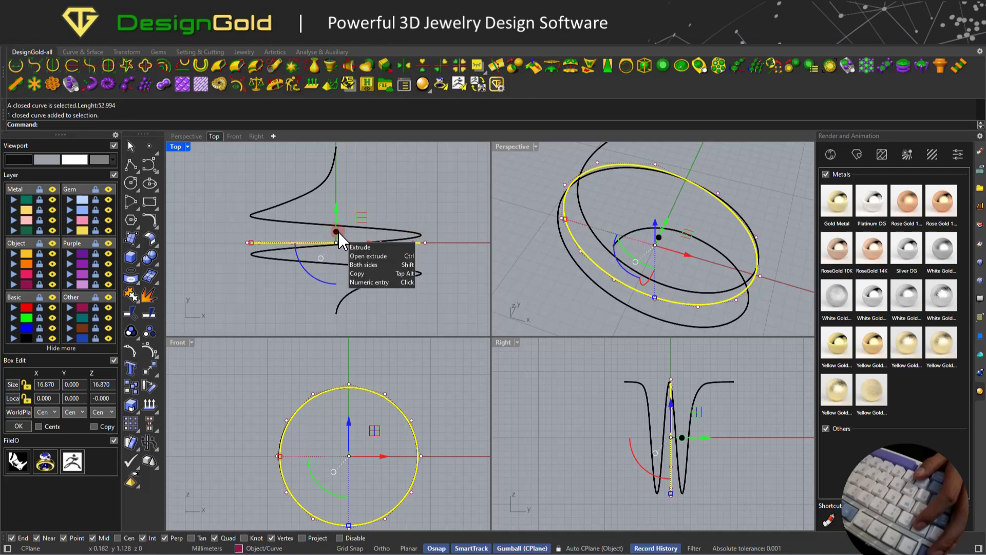
pyautogui.moveTo(337, 232); pyautogui.dragTo(335, 154)
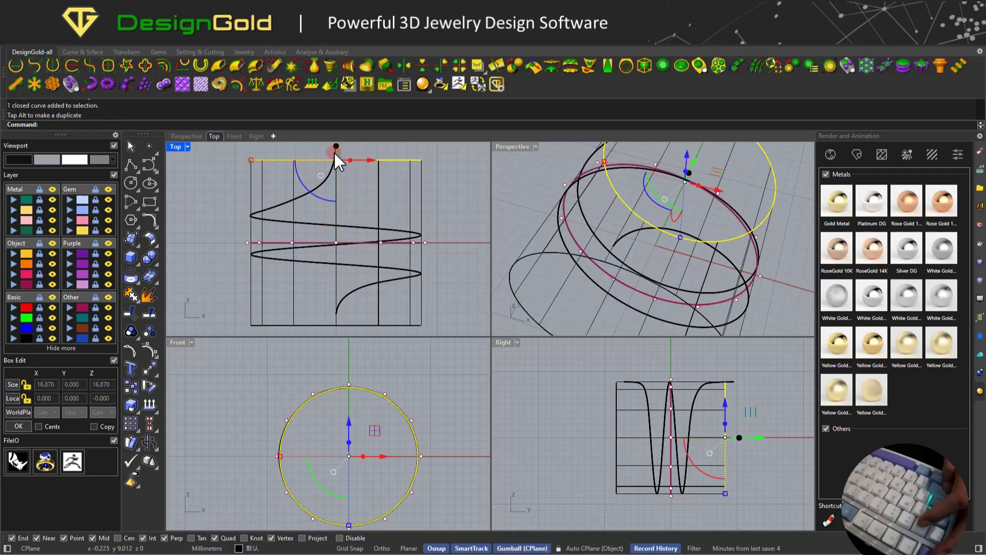
pyautogui.scroll(-8, 356, 217)
# Set the Perspective view to Shaded display to compare the helix curve with the cylinder's surface.
pyautogui.click(384, 210)
pyautogui.scroll(-8, 628, 221)
pyautogui.moveTo(617, 221); pyautogui.dragTo(516, 198, button='right')
pyautogui.middleClick(572, 171)
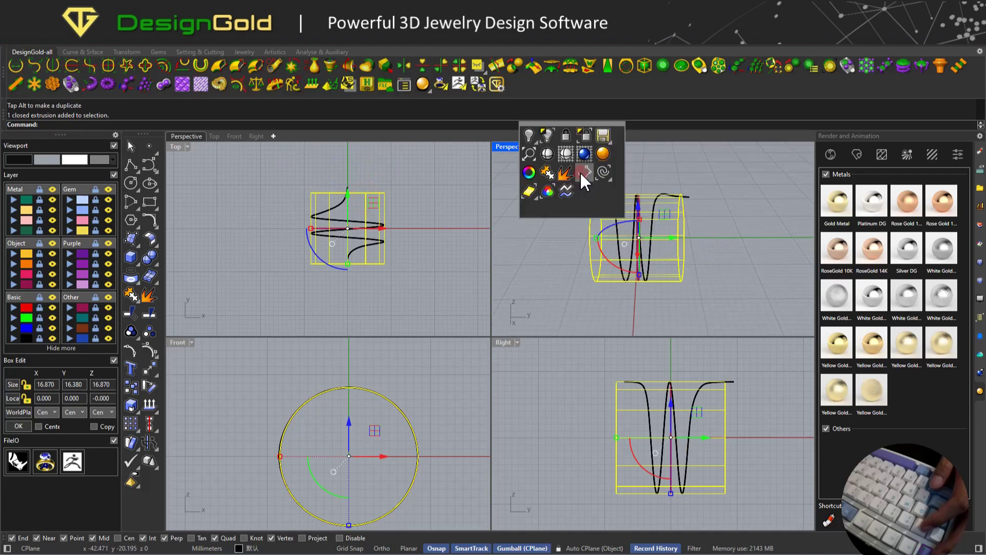
pyautogui.click(567, 154)
pyautogui.scroll(7, 627, 199)
pyautogui.moveTo(626, 200)
pyautogui.mouseDown(button='right')
pyautogui.moveTo(724, 189)
pyautogui.moveTo(708, 223)
pyautogui.mouseUp(button='right')
pyautogui.press('Escape')
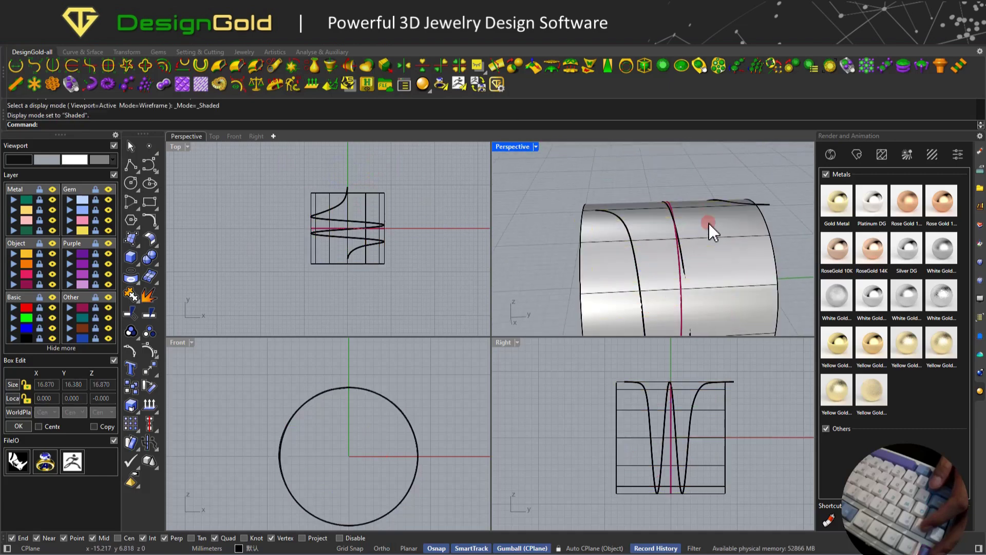
# Scale the cylinder along its axis to about 22 mm long so it extends past both curve ends.
pyautogui.click(709, 223)
pyautogui.scroll(-6, 628, 200)
pyautogui.moveTo(607, 245); pyautogui.dragTo(594, 250)
pyautogui.press('Escape')
pyautogui.moveTo(601, 203); pyautogui.dragTo(674, 211, button='right')
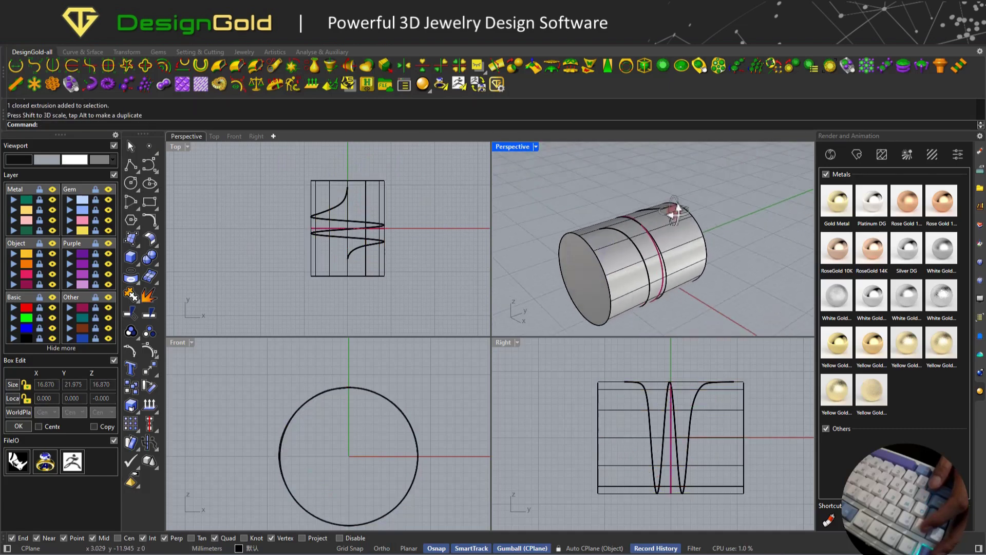
pyautogui.moveTo(677, 213); pyautogui.dragTo(677, 213)
# Move the three control points at the helix curve's positive-Y tip slightly outward along Y in the Top view.
pyautogui.scroll(3, 343, 203)
pyautogui.click(328, 208)
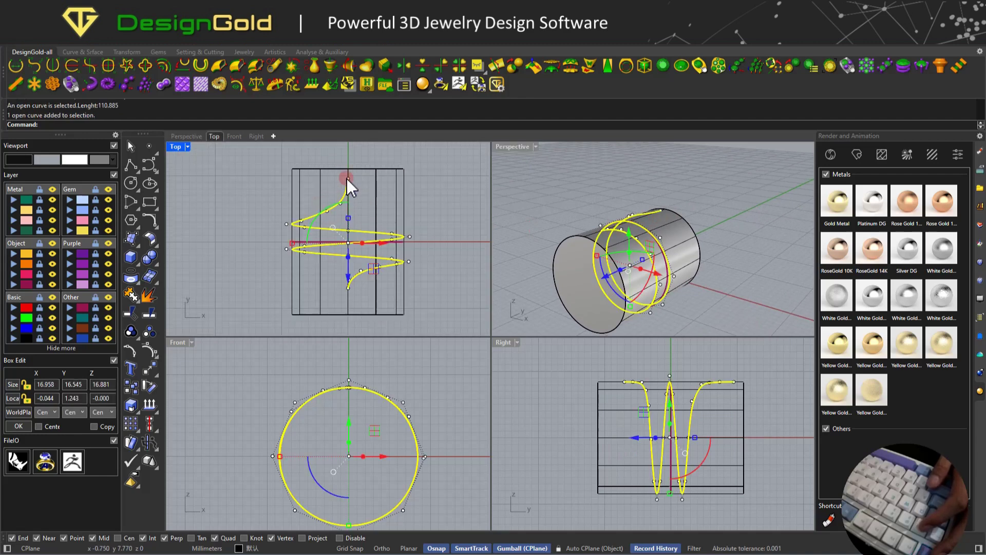
pyautogui.scroll(4, 347, 180)
pyautogui.moveTo(335, 182); pyautogui.dragTo(340, 205, button='right')
pyautogui.scroll(4, 336, 204)
pyautogui.moveTo(325, 192); pyautogui.dragTo(387, 257)
pyautogui.moveTo(356, 189); pyautogui.dragTo(359, 178)
pyautogui.press('Escape')
pyautogui.press('Escape')
pyautogui.moveTo(631, 227); pyautogui.dragTo(646, 215, button='right')
pyautogui.scroll(2, 647, 215)
# Draw a start-end-point arc beside the cylinder in the Top view, about 3.2 mm wide and 1.9 mm high.
pyautogui.scroll(-8, 406, 230)
pyautogui.moveTo(406, 229); pyautogui.dragTo(260, 188, button='right')
pyautogui.scroll(-2, 375, 220)
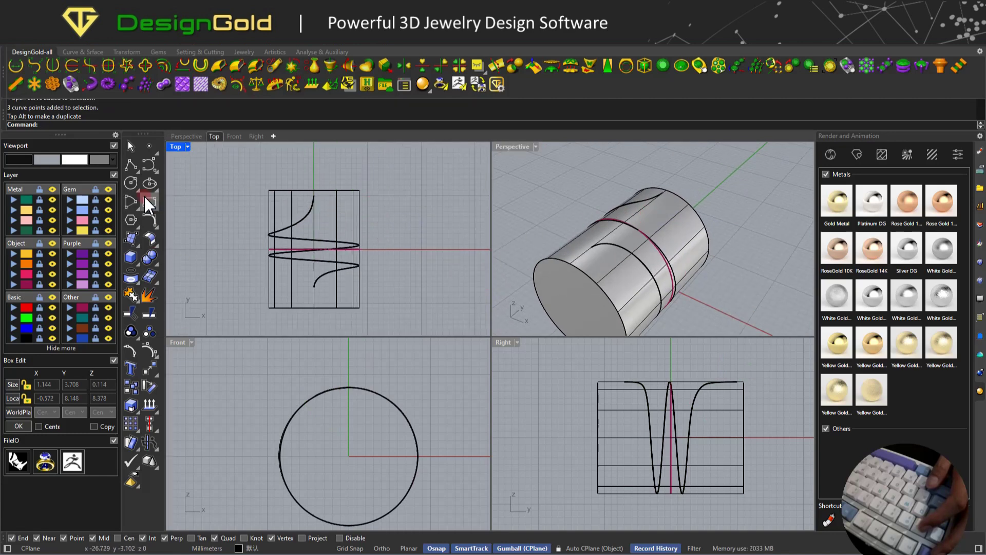
pyautogui.click(141, 215)
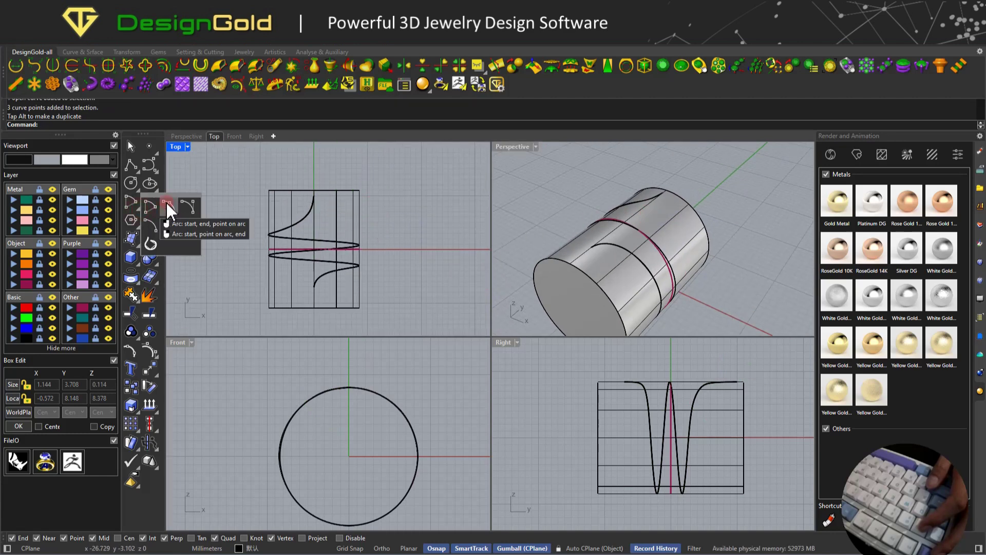
pyautogui.click(166, 202)
pyautogui.scroll(5, 349, 221)
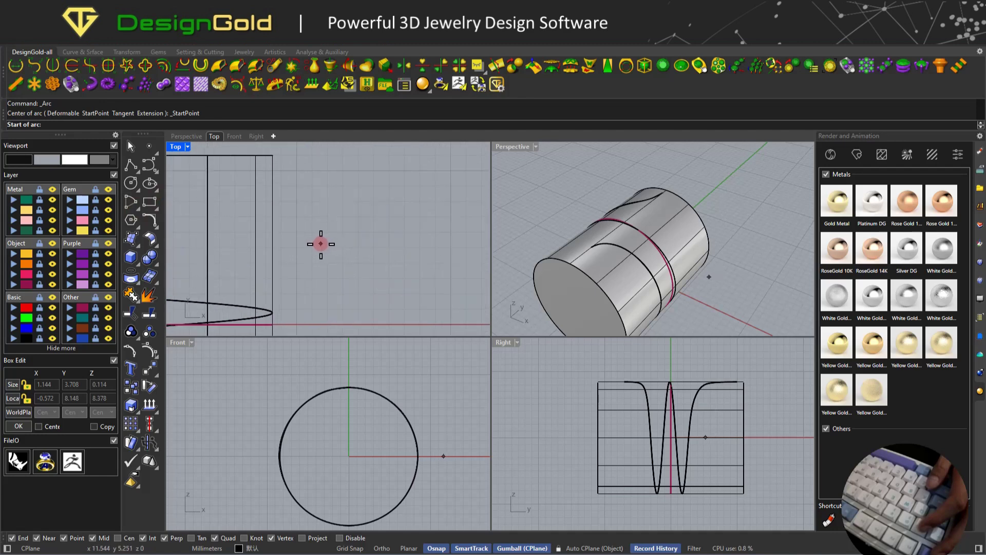
pyautogui.click(321, 244)
pyautogui.click(368, 242)
pyautogui.scroll(2, 343, 215)
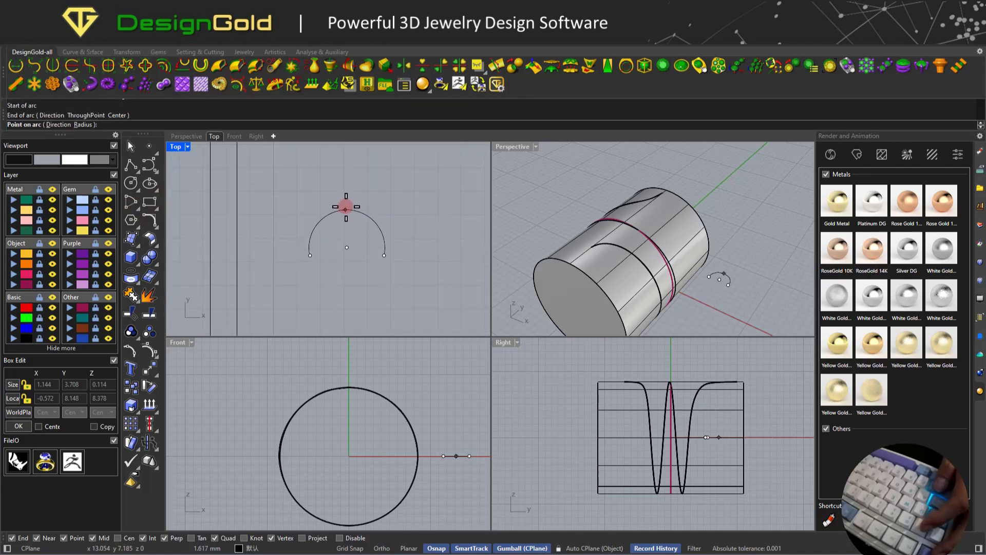
pyautogui.click(344, 212)
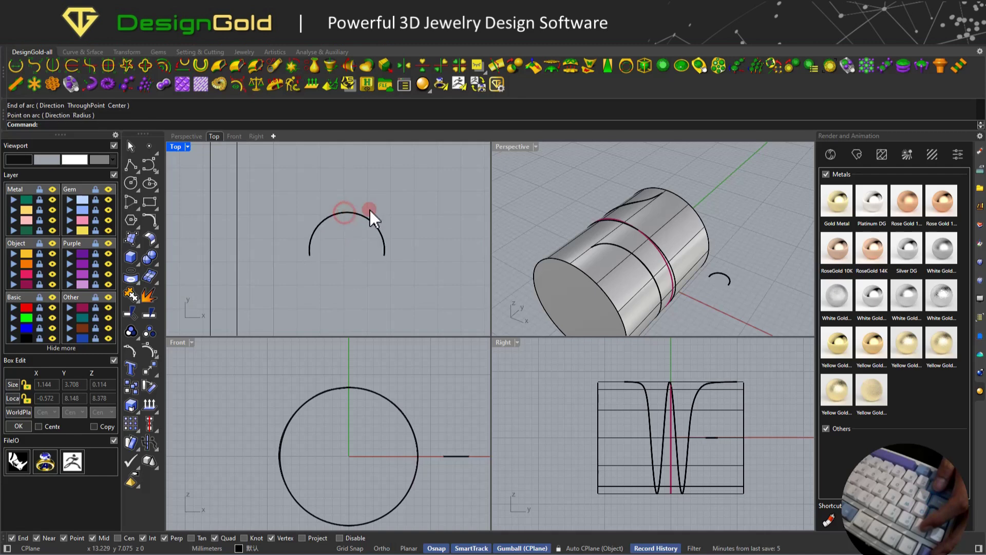
# Rebuild the arc with 6 points at degree 3, deleting the input curve.
pyautogui.scroll(-6, 380, 208)
pyautogui.click(378, 218)
pyautogui.moveTo(377, 239); pyautogui.dragTo(397, 238, button='right')
pyautogui.click(401, 253)
pyautogui.click(372, 220)
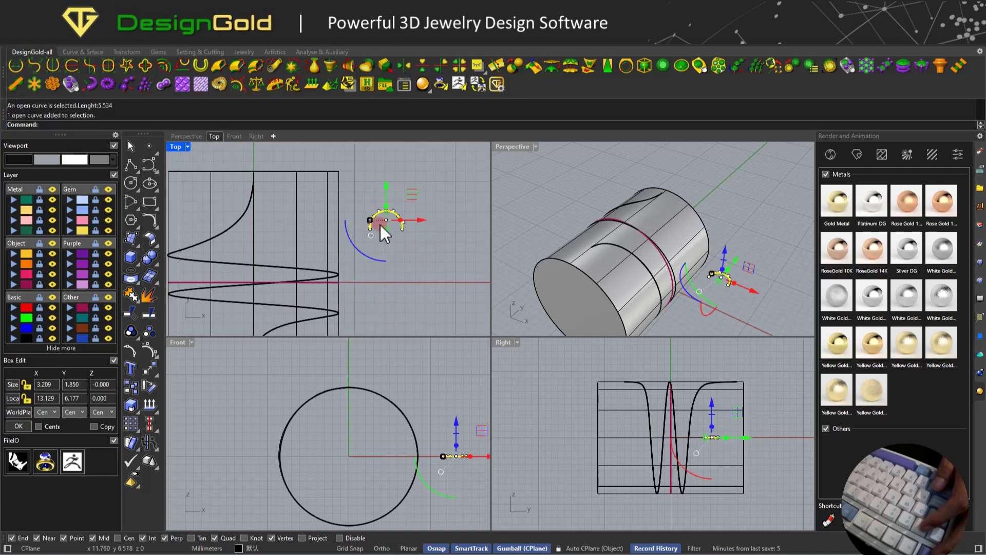
pyautogui.click(152, 221)
pyautogui.click(238, 253)
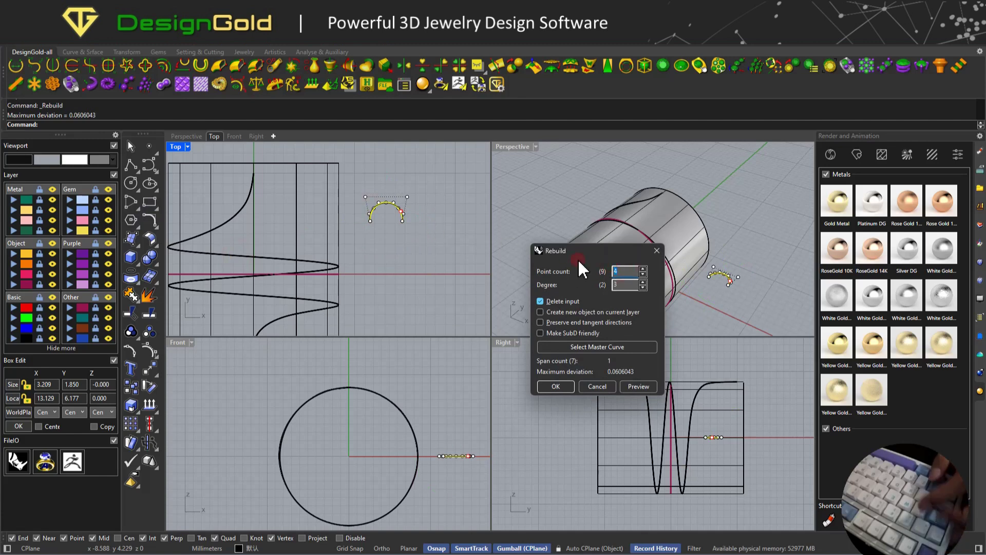
pyautogui.write('6')
pyautogui.click(628, 270)
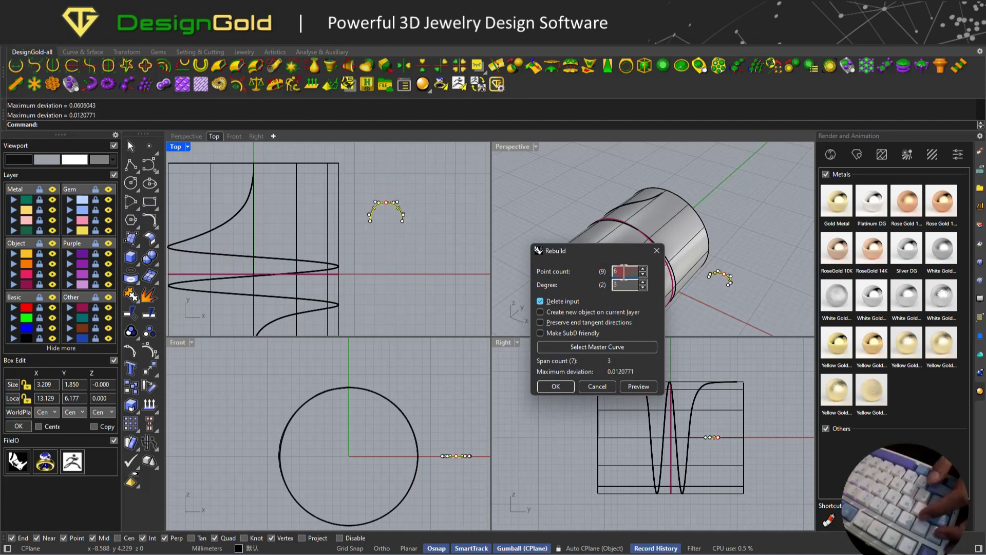
pyautogui.click(556, 387)
pyautogui.scroll(5, 365, 218)
pyautogui.scroll(-8, 401, 239)
pyautogui.click(412, 244)
# Close the underside of the profile with a shallow arc between the rebuilt arc's endpoints, bulging downward about 0.3 mm.
pyautogui.click(408, 219)
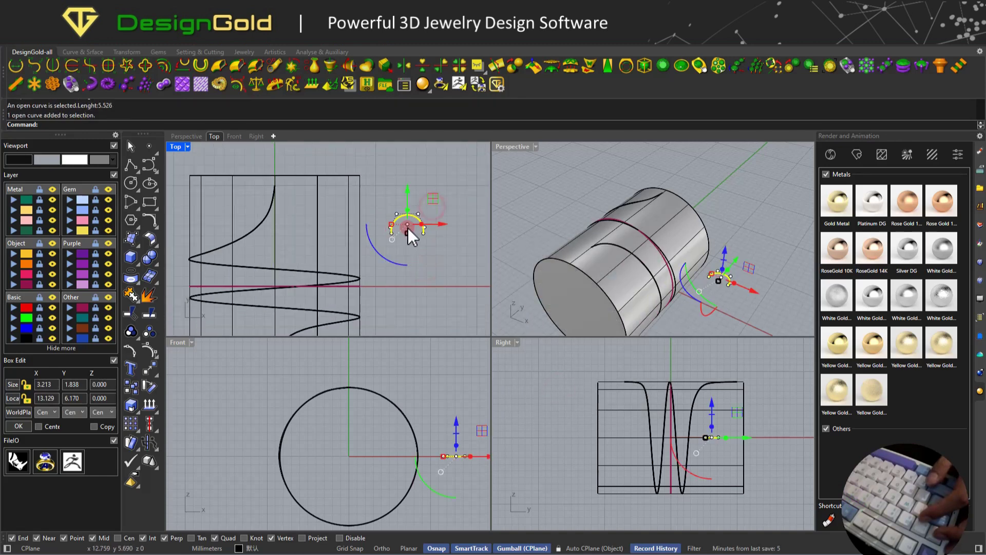
pyautogui.scroll(2, 408, 225)
pyautogui.click(130, 220)
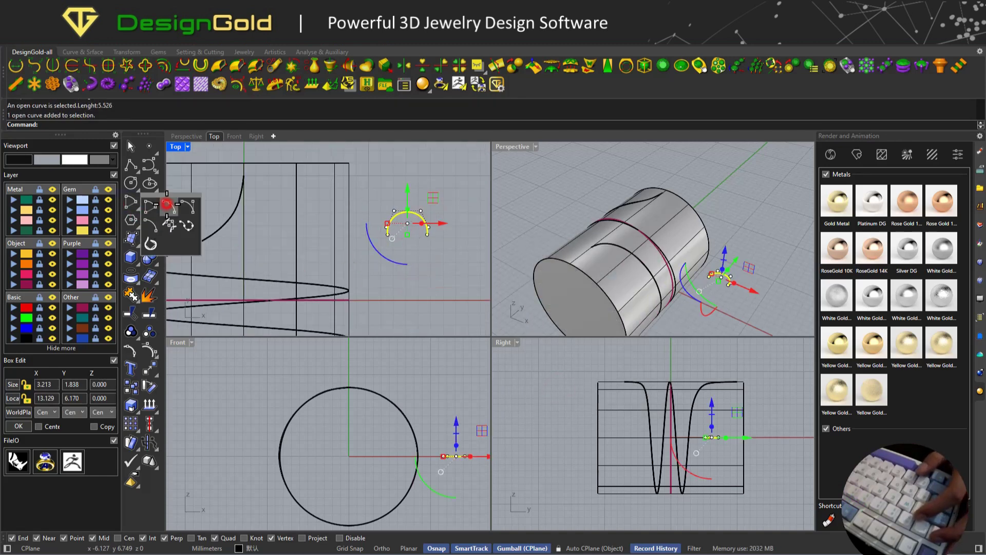
pyautogui.click(167, 204)
pyautogui.scroll(4, 337, 224)
pyautogui.click(413, 240)
pyautogui.click(474, 240)
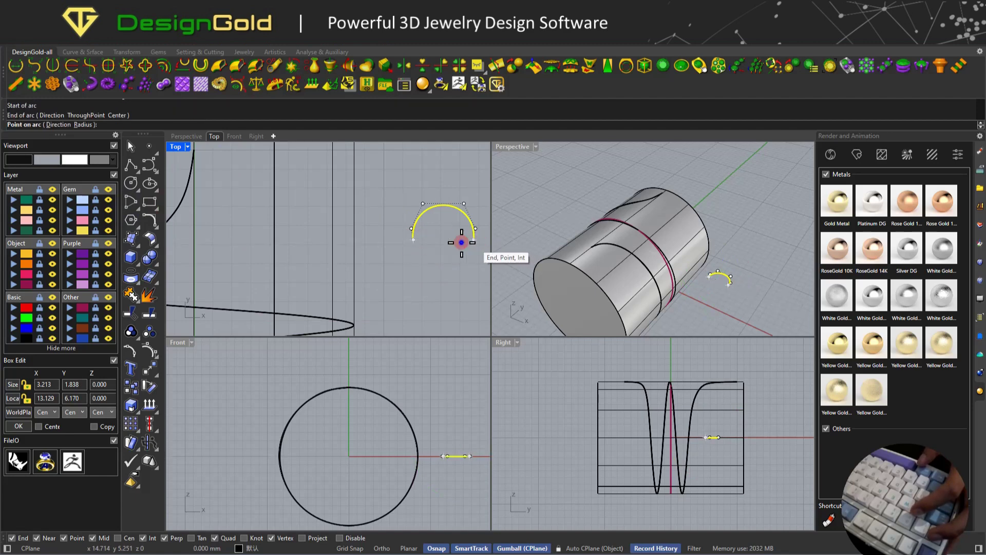
pyautogui.scroll(2, 461, 242)
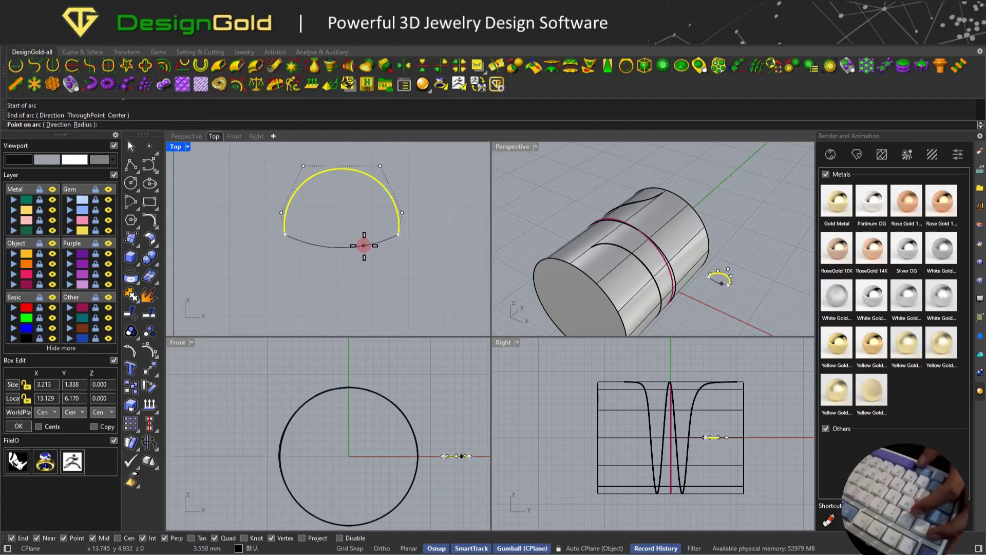
pyautogui.click(363, 246)
pyautogui.scroll(-2, 339, 243)
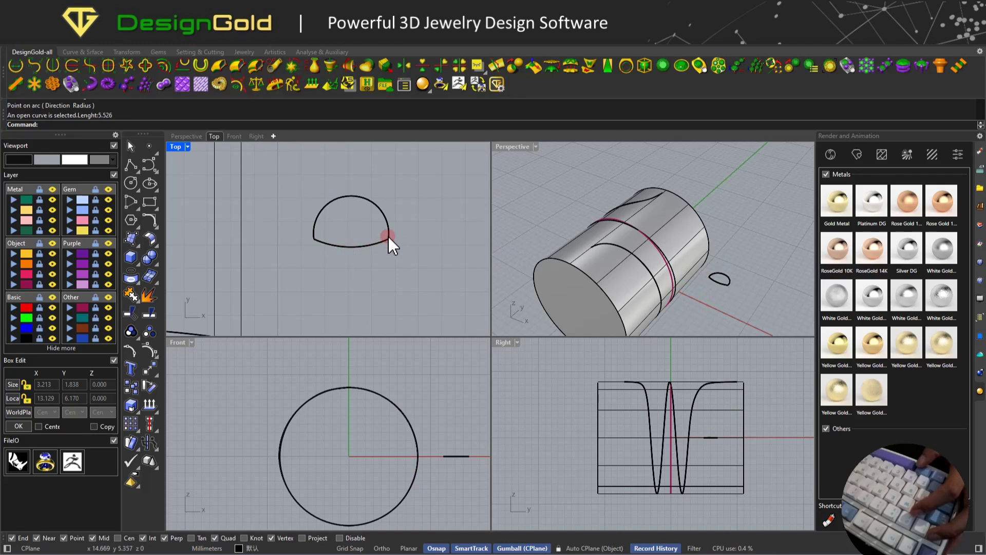
# Rebuild the shallow lower arc with 4 points at degree 3.
pyautogui.click(330, 245)
pyautogui.scroll(2, 310, 236)
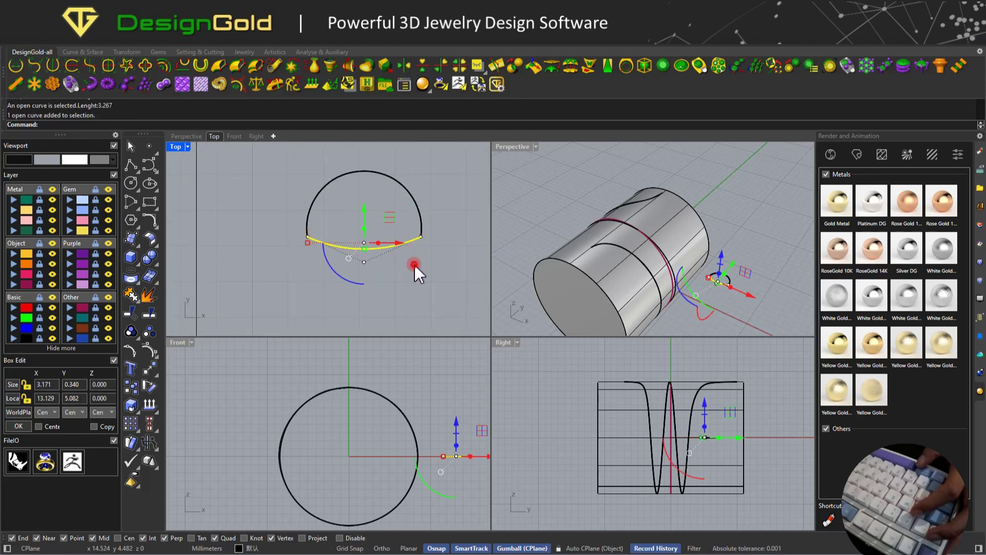
pyautogui.scroll(-2, 374, 251)
pyautogui.click(148, 245)
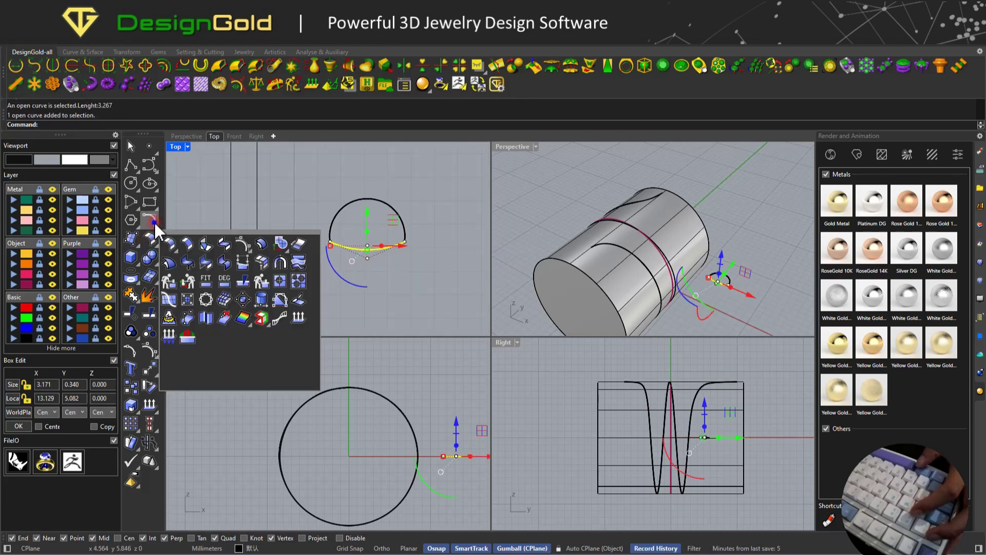
pyautogui.click(153, 225)
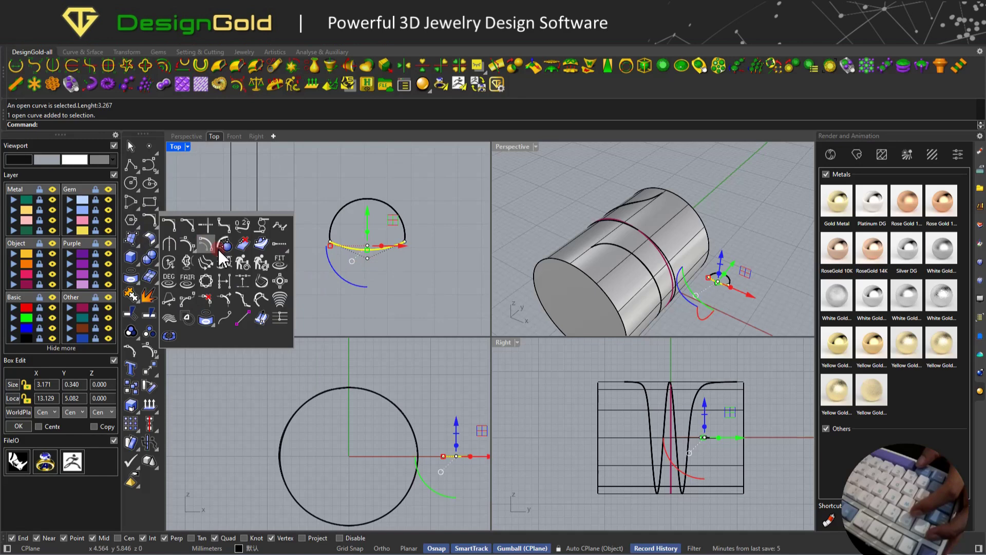
pyautogui.click(241, 263)
pyautogui.write('4')
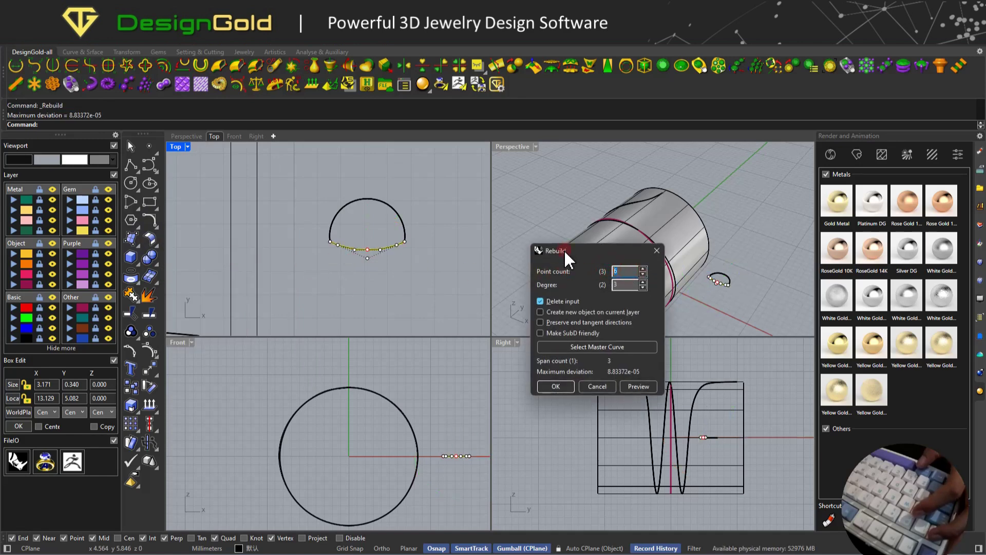
pyautogui.click(556, 386)
pyautogui.scroll(-2, 421, 277)
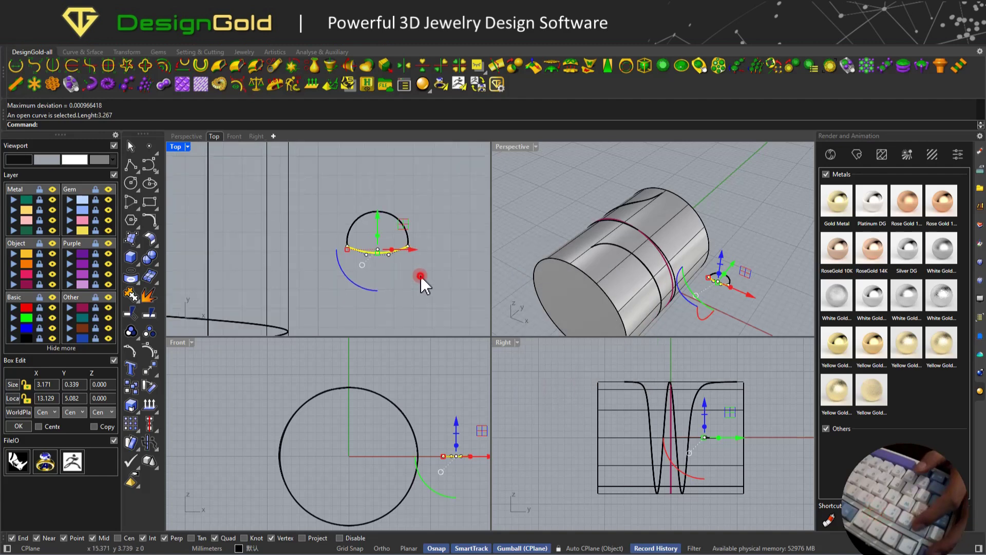
# Join the upper and lower arcs into one closed profile curve.
pyautogui.click(421, 276)
pyautogui.scroll(-5, 420, 272)
pyautogui.moveTo(420, 269); pyautogui.dragTo(361, 220)
pyautogui.moveTo(383, 215); pyautogui.dragTo(385, 183, button='right')
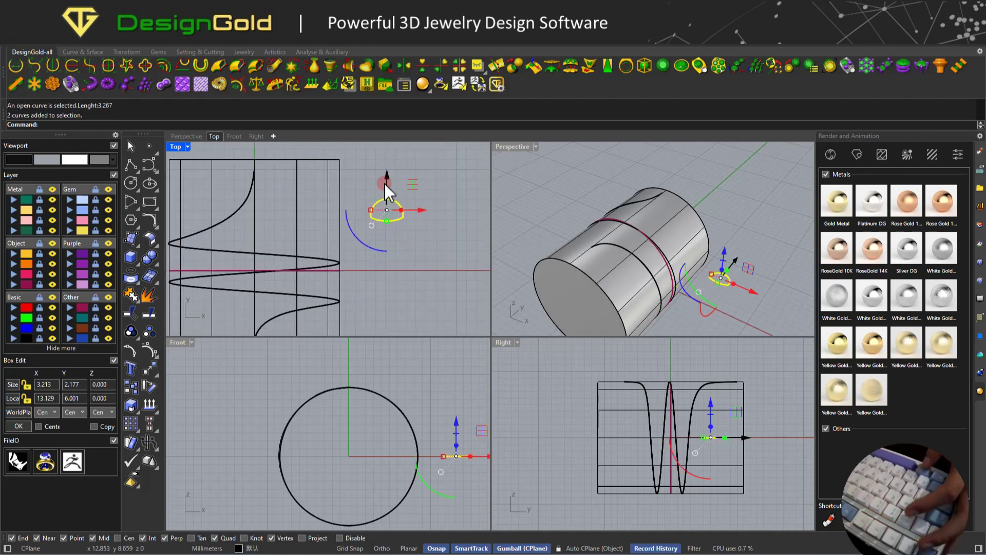
pyautogui.click(132, 298)
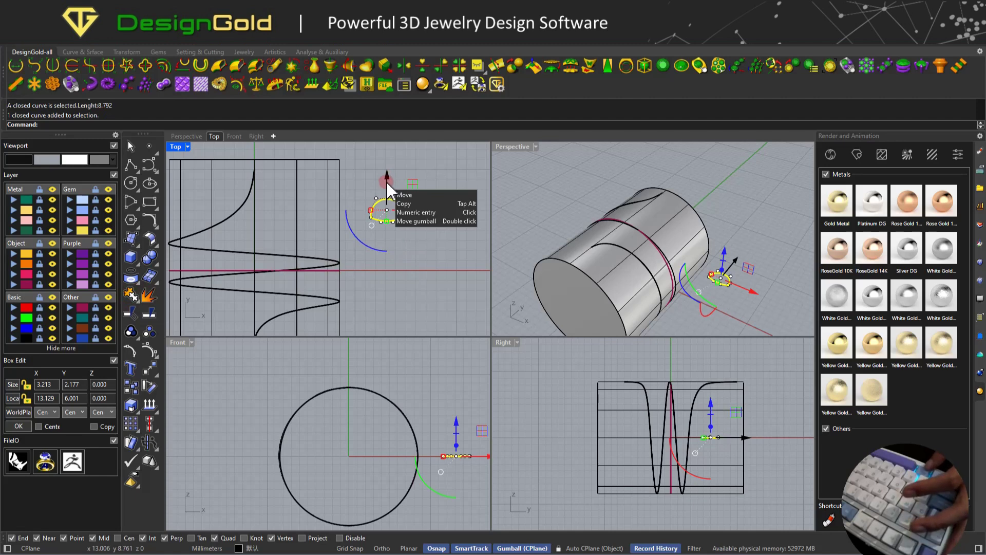
# Duplicate the closed profile three times straight down in the Top view, forming an evenly spaced column of four profiles.
pyautogui.moveTo(387, 176); pyautogui.dragTo(388, 271)
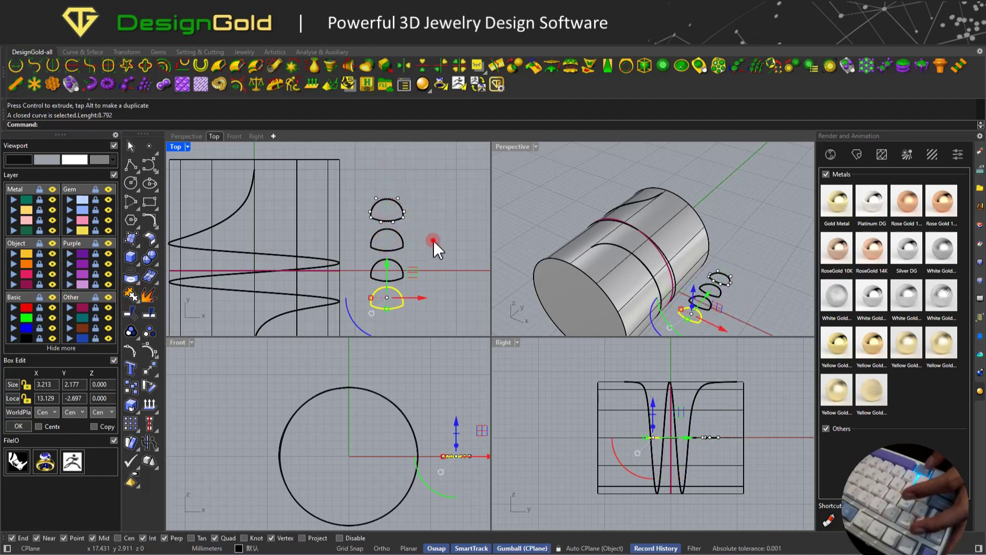
pyautogui.click(431, 224)
pyautogui.moveTo(359, 240); pyautogui.dragTo(372, 193)
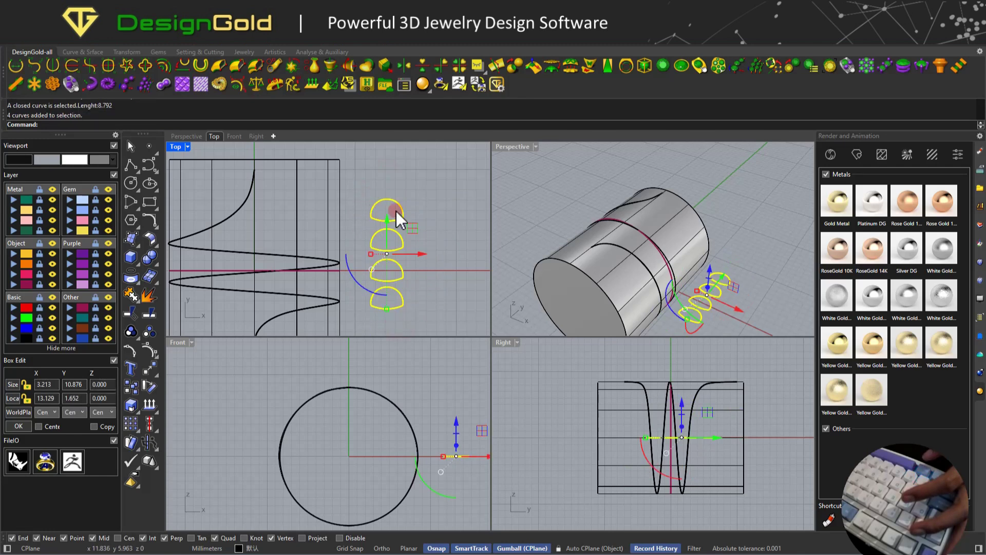
pyautogui.click(381, 215)
pyautogui.click(399, 217)
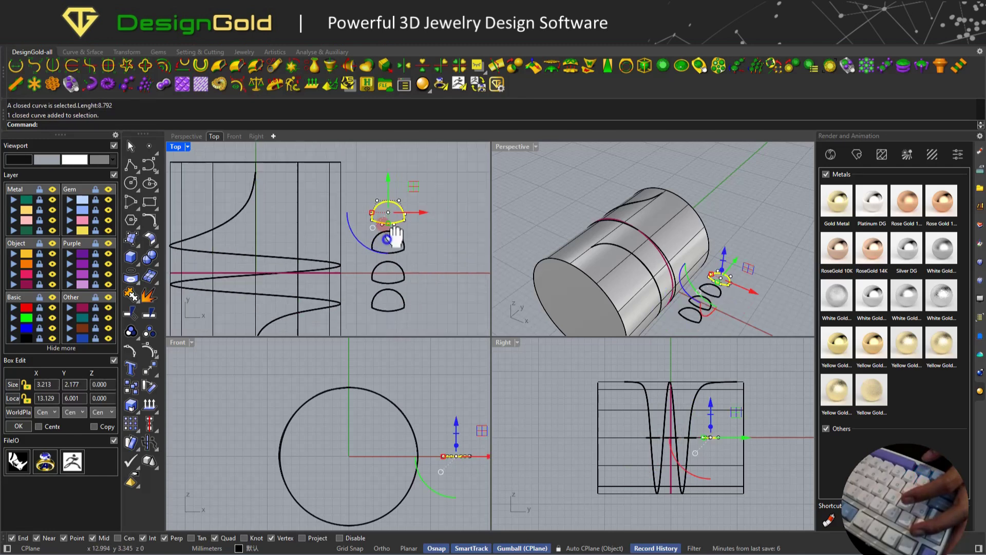
# Scale the lowest profile in the column uniformly down to about 2.96 × 2.00 mm.
pyautogui.scroll(3, 394, 251)
pyautogui.click(408, 260)
pyautogui.scroll(2, 409, 260)
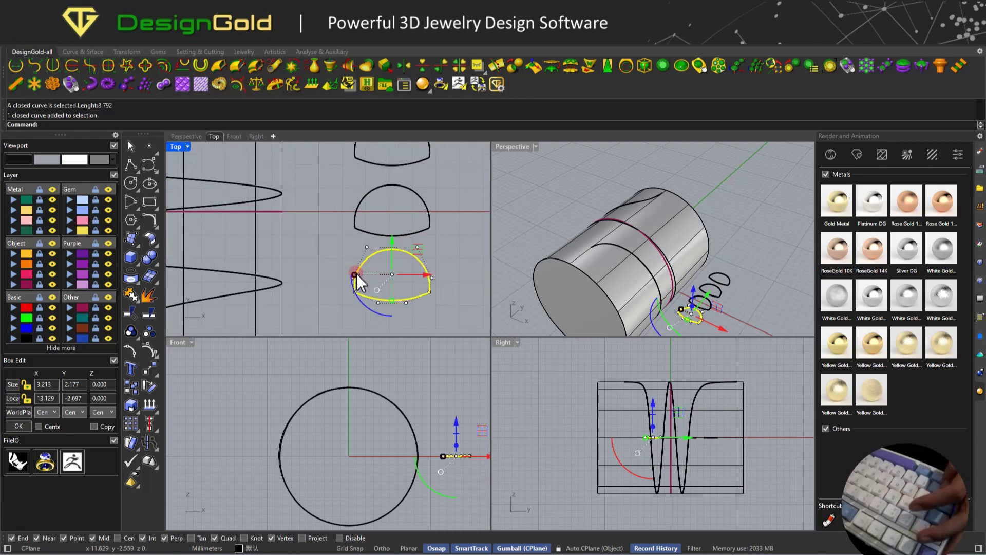
pyautogui.moveTo(356, 273); pyautogui.dragTo(358, 275)
pyautogui.scroll(-7, 420, 263)
pyautogui.moveTo(412, 258); pyautogui.dragTo(417, 301, button='right')
pyautogui.click(444, 255)
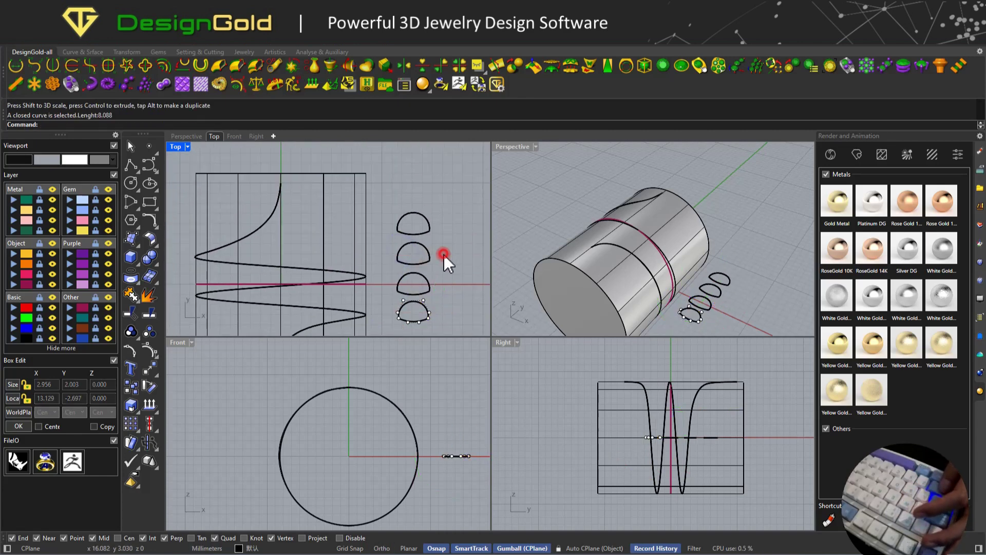
# Scale the second profile from the top uniformly to about 3.11 × 2.11 mm and the topmost one to about 2.64 × 1.79 mm.
pyautogui.scroll(6, 425, 263)
pyautogui.click(406, 223)
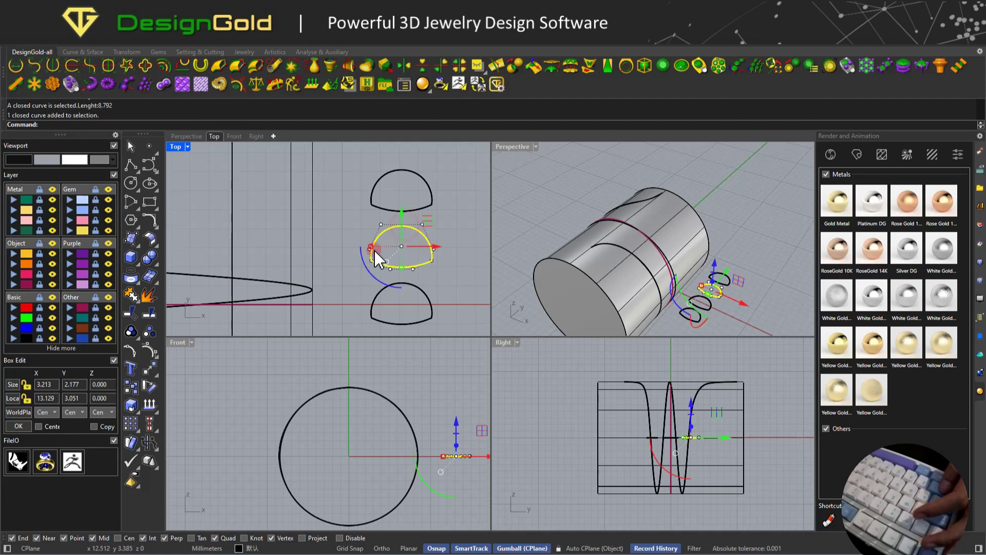
pyautogui.click(372, 195)
pyautogui.keyDown('shift'); pyautogui.moveTo(370, 190); pyautogui.dragTo(376, 191); pyautogui.keyUp('shift')
pyautogui.scroll(-2, 387, 204)
pyautogui.moveTo(430, 284); pyautogui.dragTo(406, 239)
pyautogui.click(433, 288)
pyautogui.click(401, 272)
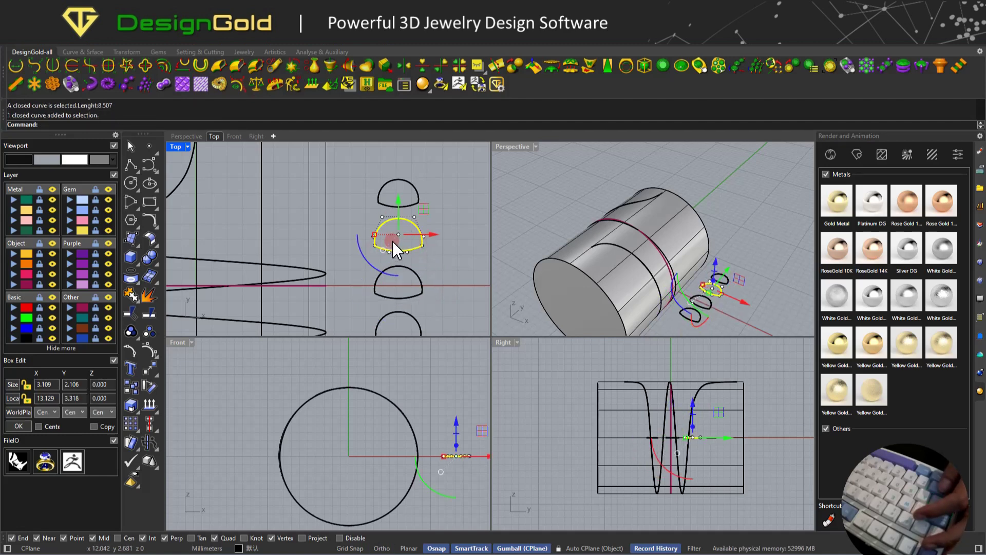
# Scale the topmost profile further down to about 1.69 × 1.15 mm for the thin end of the snake.
pyautogui.scroll(-2, 406, 237)
pyautogui.moveTo(404, 240); pyautogui.dragTo(394, 216, button='right')
pyautogui.scroll(5, 394, 201)
pyautogui.click(396, 183)
pyautogui.click(397, 197)
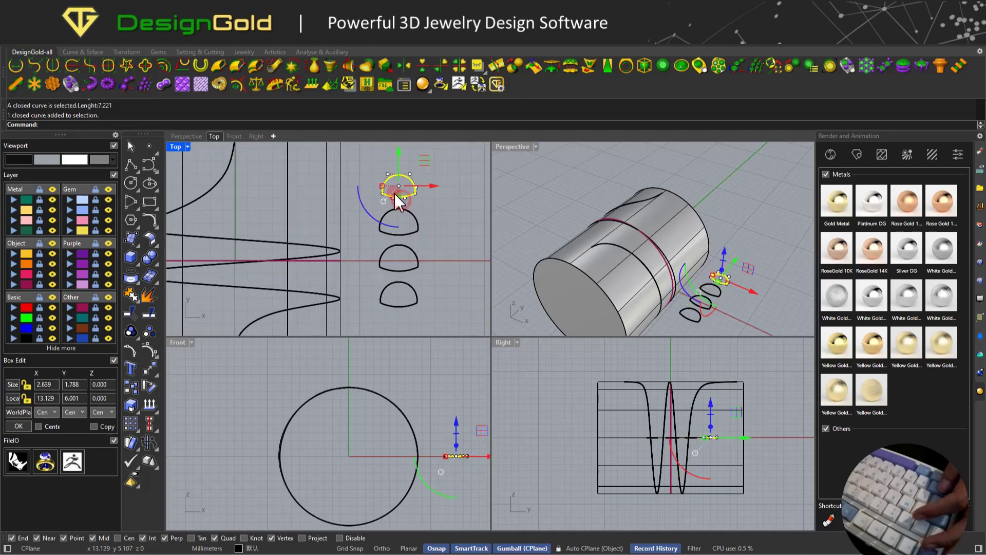
pyautogui.scroll(4, 382, 196)
pyautogui.keyDown('shift'); pyautogui.moveTo(381, 185); pyautogui.dragTo(406, 193); pyautogui.keyUp('shift')
pyautogui.scroll(-5, 429, 201)
pyautogui.scroll(4, 413, 191)
pyautogui.click(437, 211)
pyautogui.scroll(-10, 437, 234)
pyautogui.scroll(4, 430, 255)
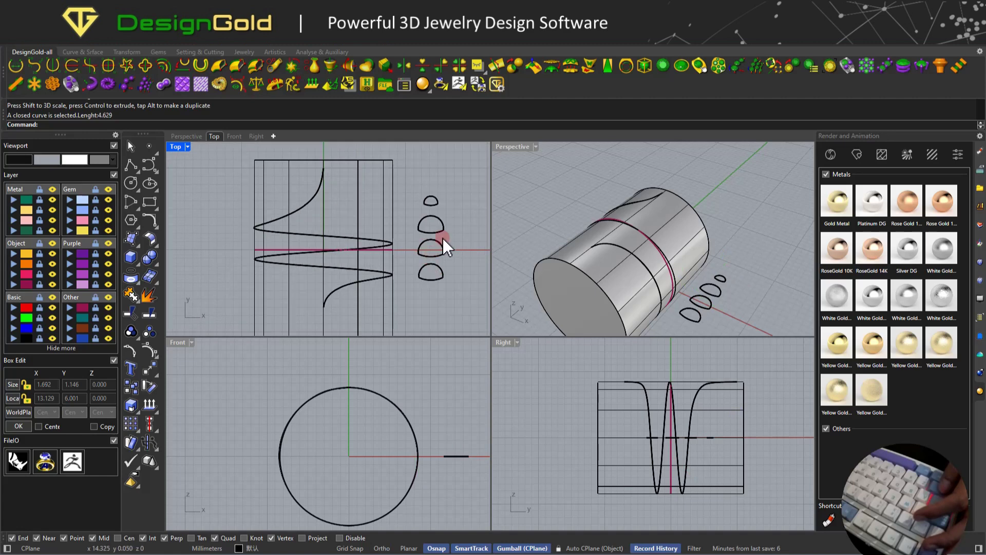
# Try to shift the second profile from the top slightly out of the column, and undo the move.
pyautogui.click(442, 229)
pyautogui.click(470, 225)
pyautogui.moveTo(669, 232)
pyautogui.mouseDown(button='right')
pyautogui.moveTo(603, 192)
pyautogui.moveTo(677, 278)
pyautogui.moveTo(677, 243)
pyautogui.mouseUp(button='right')
pyautogui.click(481, 235)
pyautogui.hotkey('ctrl', 'z')
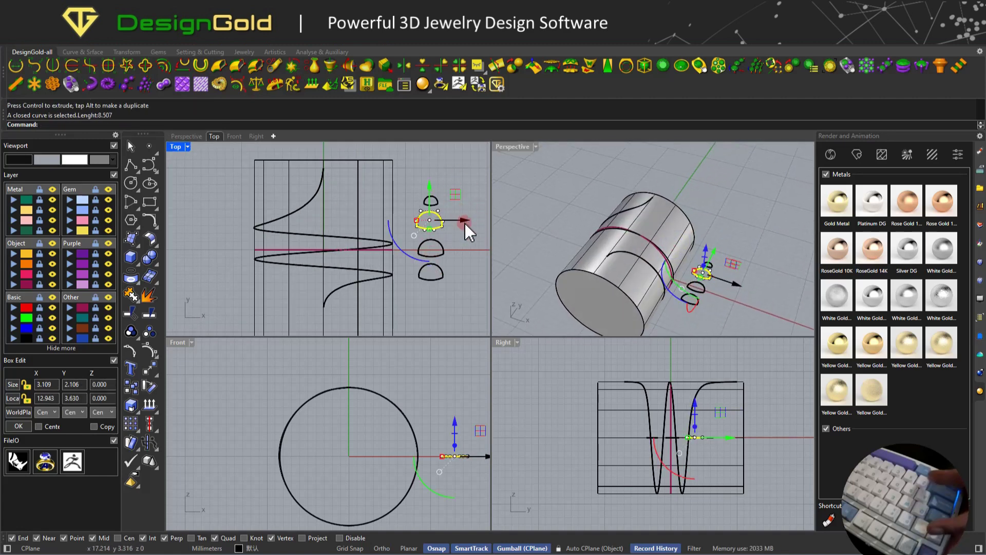
# Show the control points of all four profiles to compare their point structure, and hide them again.
pyautogui.click(473, 289)
pyautogui.moveTo(473, 288); pyautogui.dragTo(420, 191)
pyautogui.scroll(6, 438, 230)
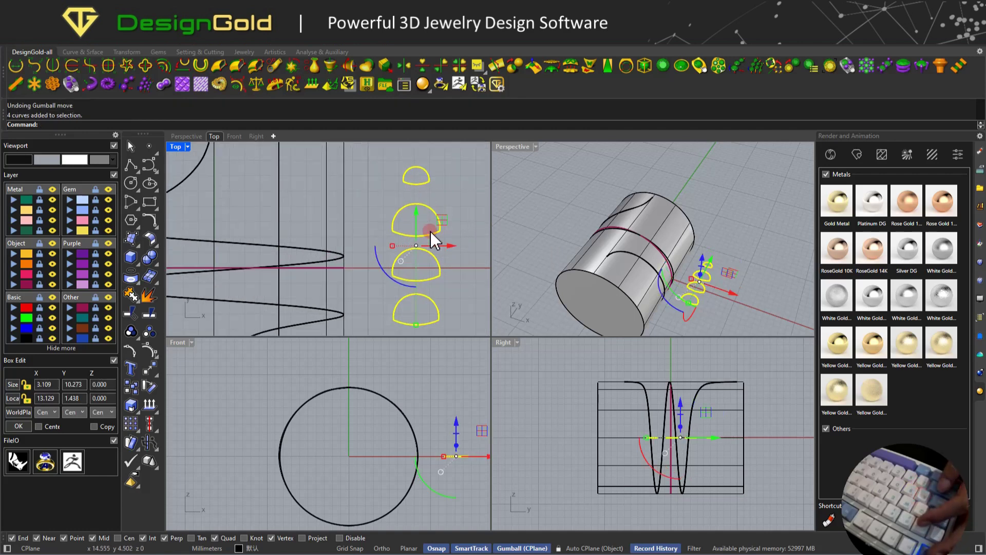
pyautogui.scroll(-6, 430, 231)
pyautogui.moveTo(406, 248); pyautogui.dragTo(346, 237, button='right')
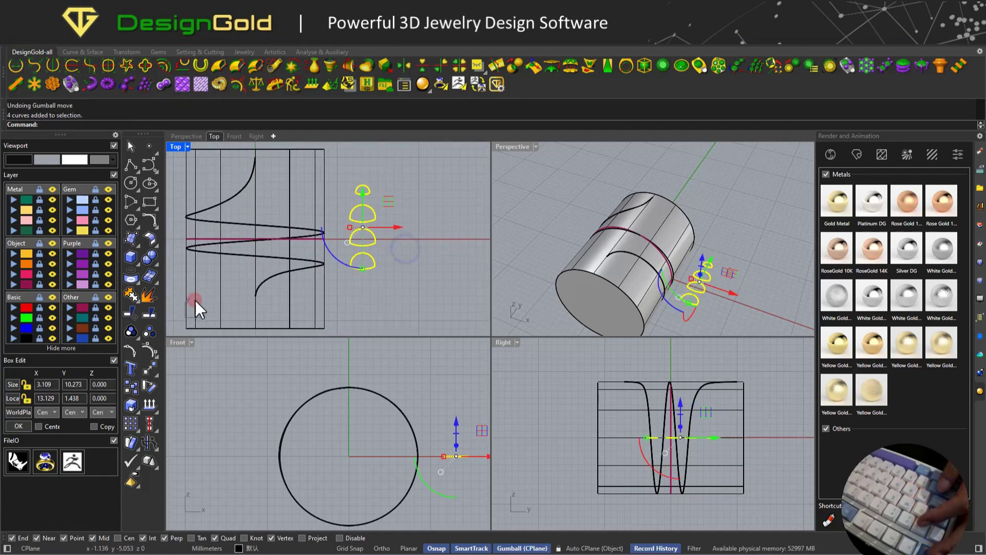
pyautogui.click(149, 350)
pyautogui.scroll(2, 358, 199)
pyautogui.scroll(4, 366, 189)
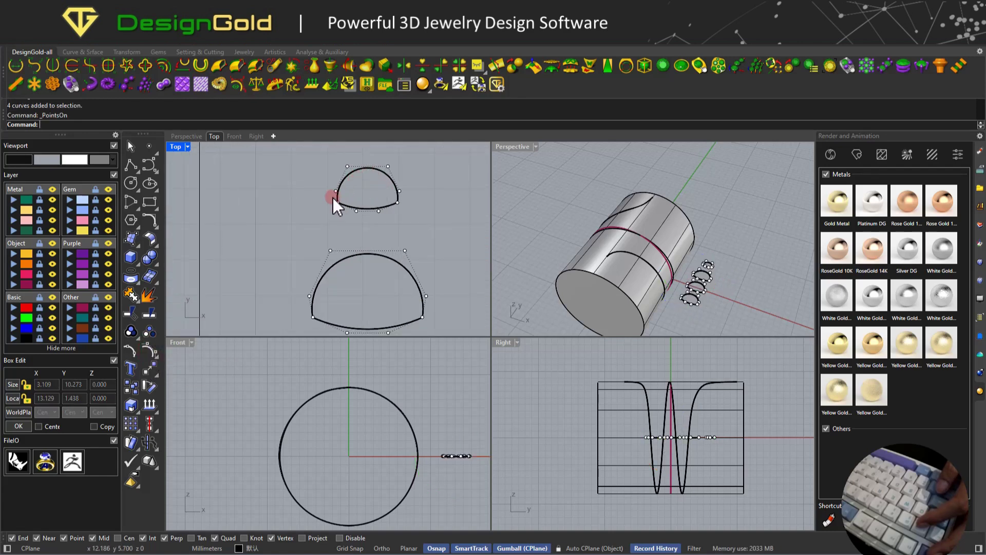
pyautogui.scroll(-3, 405, 202)
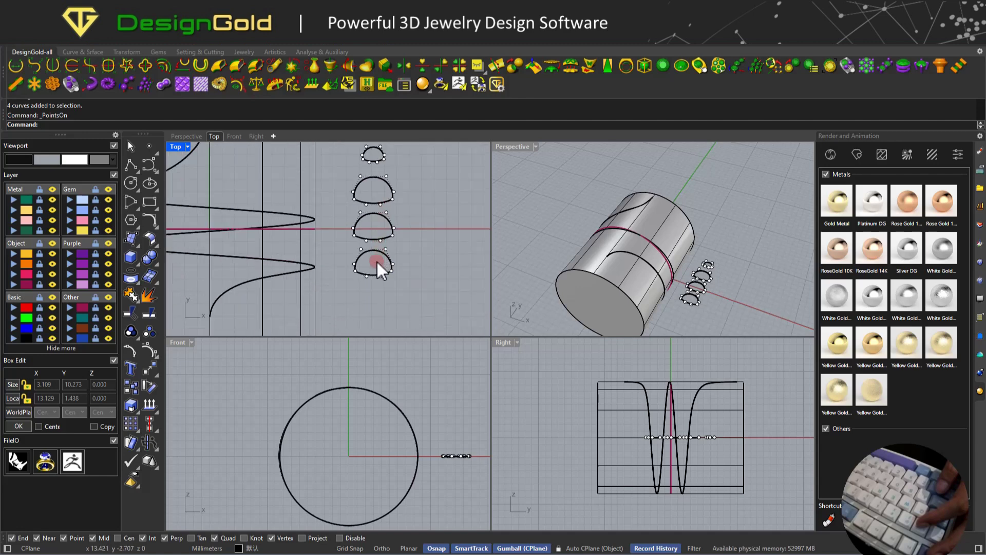
pyautogui.scroll(-4, 362, 270)
pyautogui.moveTo(344, 173); pyautogui.dragTo(391, 289)
pyautogui.press('Escape')
pyautogui.press('Escape')
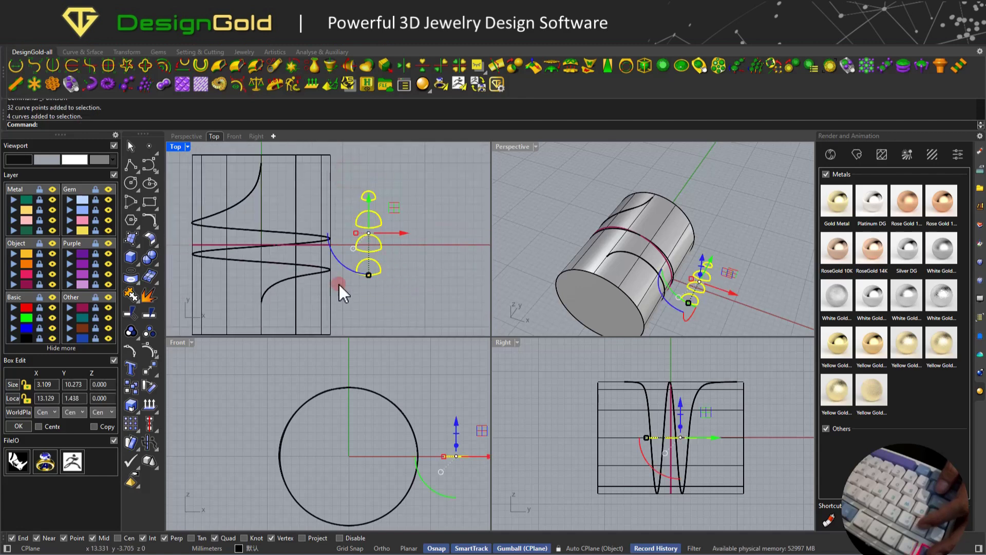
# Check the curve directions of the four profiles for consistency, and deselect everything.
pyautogui.click(149, 405)
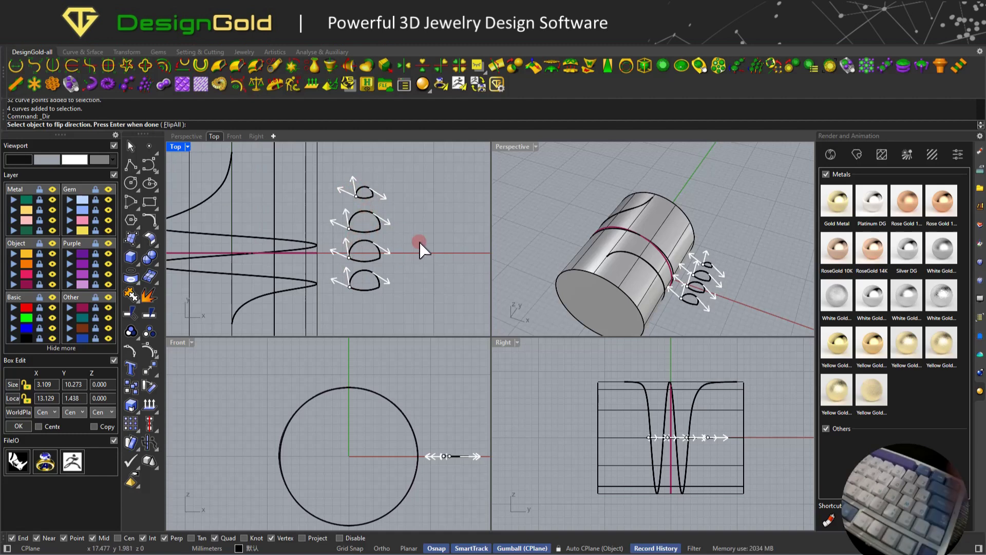
pyautogui.press('Return')
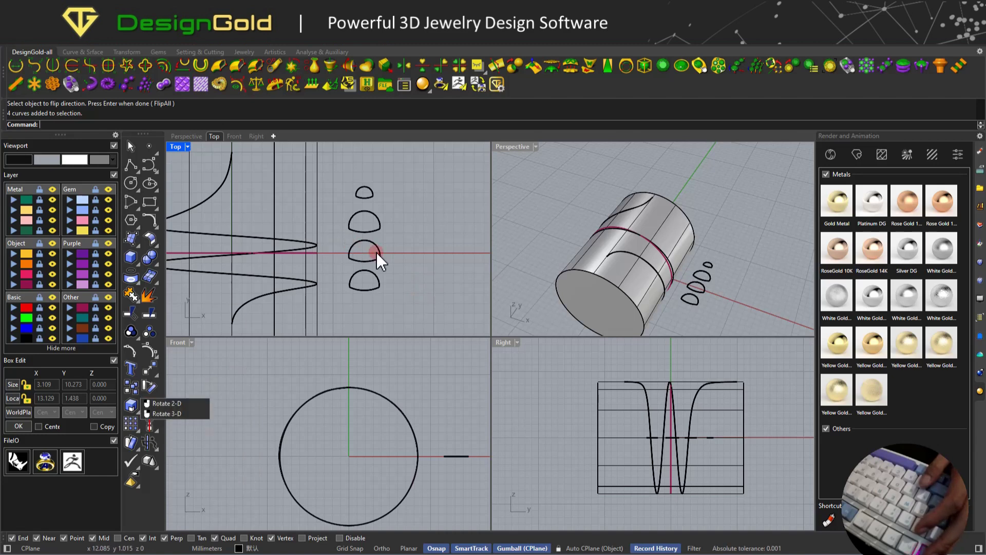
pyautogui.moveTo(405, 302); pyautogui.dragTo(418, 335)
pyautogui.press('Escape')
pyautogui.press('F10')
pyautogui.scroll(-8, 416, 285)
pyautogui.press('Escape')
pyautogui.press('Escape')
pyautogui.scroll(6, 401, 238)
pyautogui.moveTo(416, 272); pyautogui.dragTo(442, 237, button='right')
pyautogui.click(523, 197)
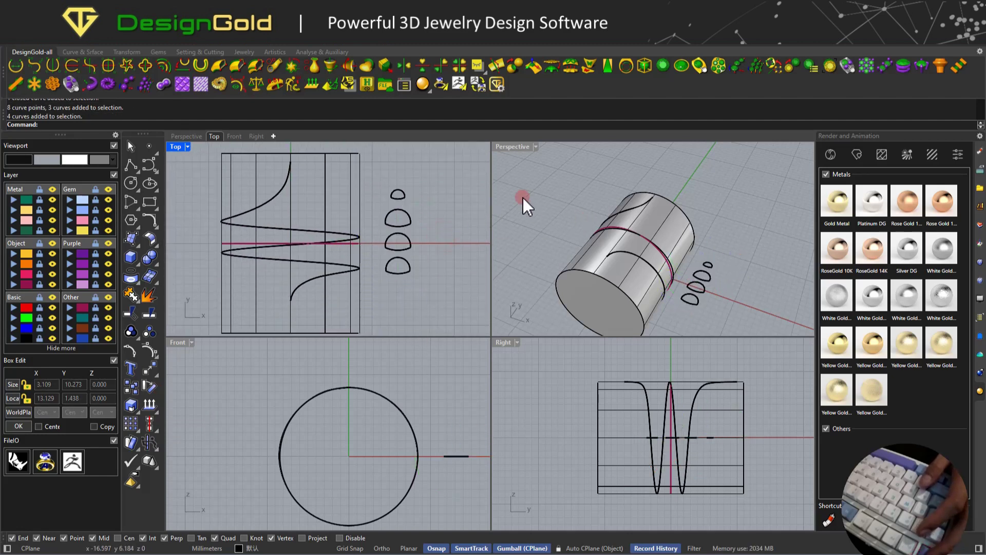
# Maximize the Perspective view and start a RailPipe with the helix guide curve as its rail.
pyautogui.doubleClick(502, 146)
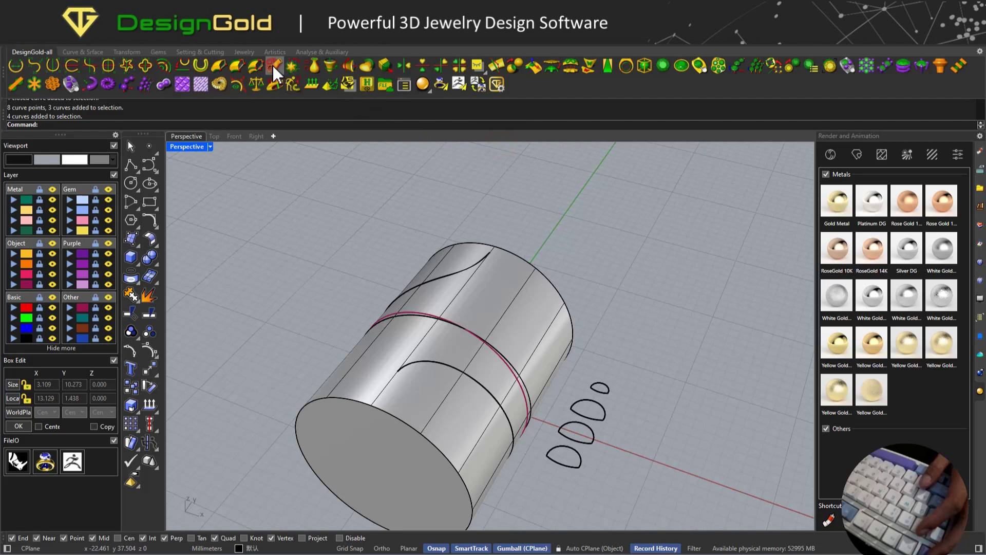
pyautogui.scroll(-2, 399, 160)
pyautogui.scroll(-2, 399, 160)
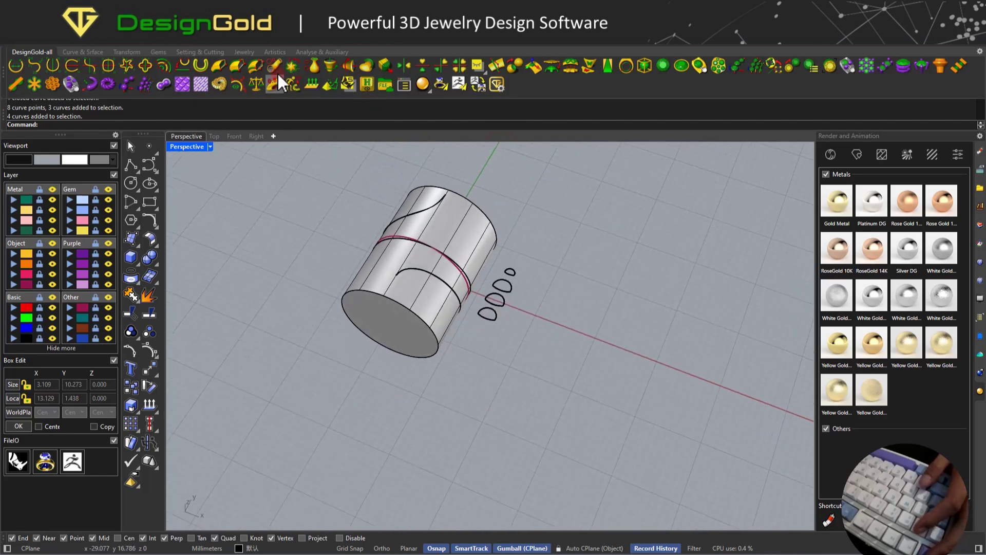
pyautogui.moveTo(397, 179); pyautogui.dragTo(420, 241, button='right')
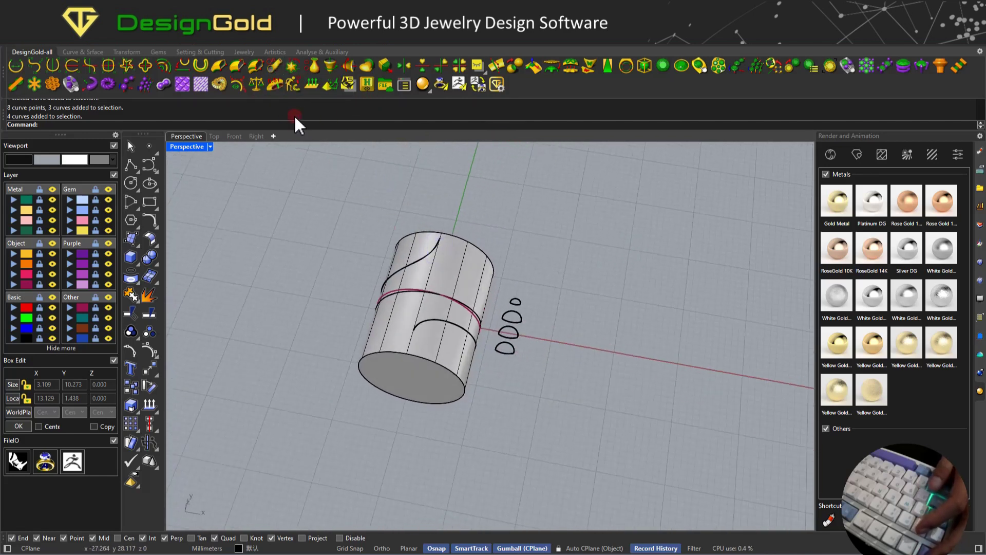
pyautogui.click(275, 66)
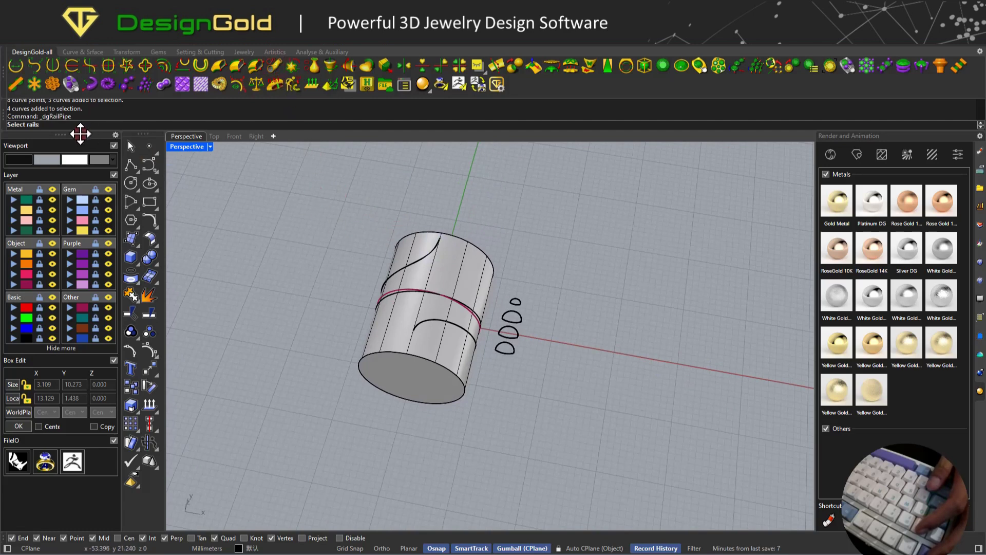
pyautogui.scroll(3, 433, 252)
pyautogui.click(436, 254)
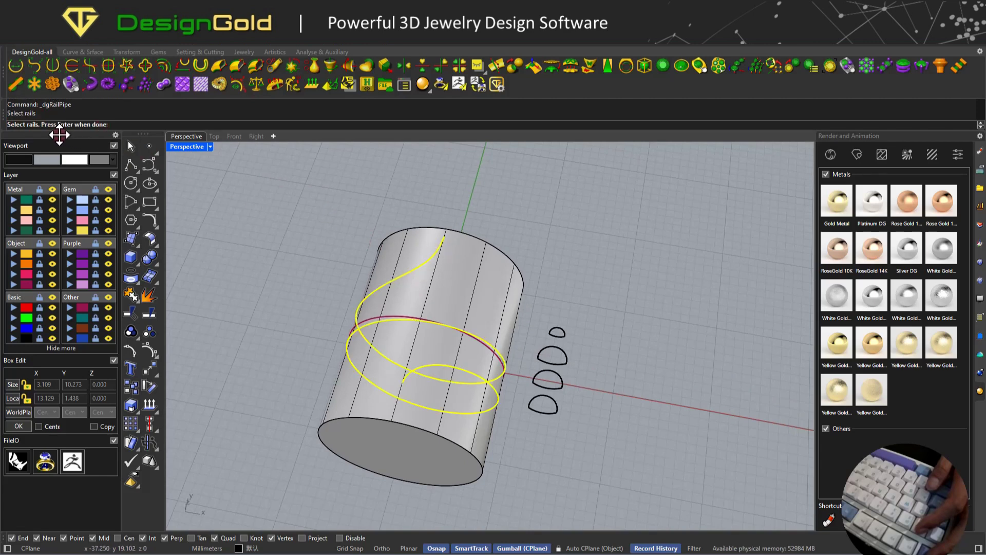
pyautogui.press('Return')
# Assign the smallest profile to rail section 0 and the second profile to section 4.
pyautogui.scroll(-3, 367, 224)
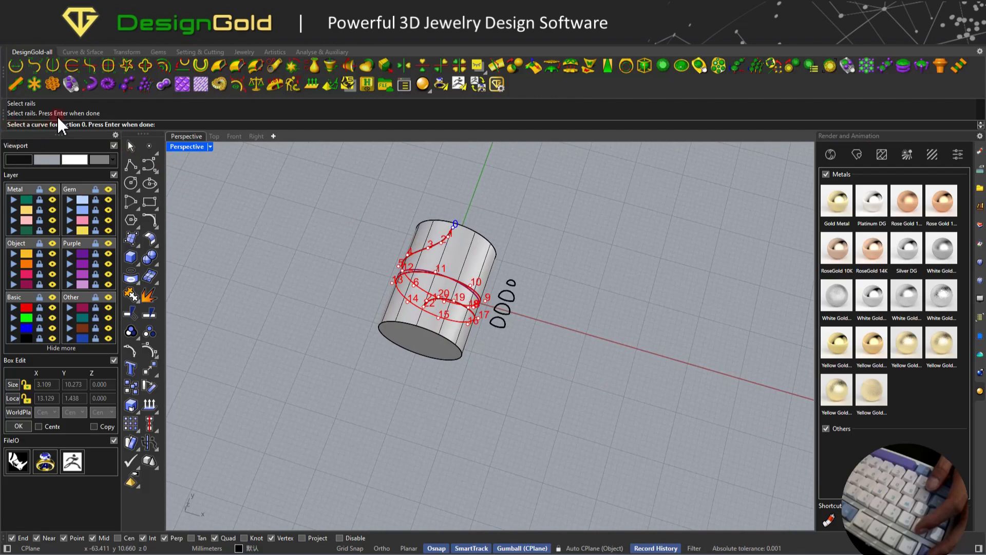
pyautogui.scroll(2, 511, 298)
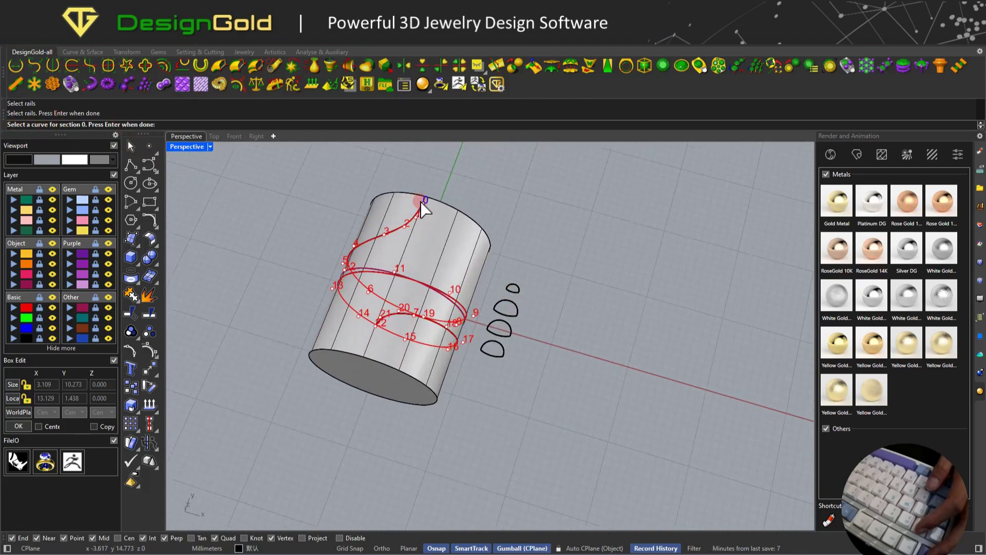
pyautogui.click(512, 288)
pyautogui.scroll(2, 370, 260)
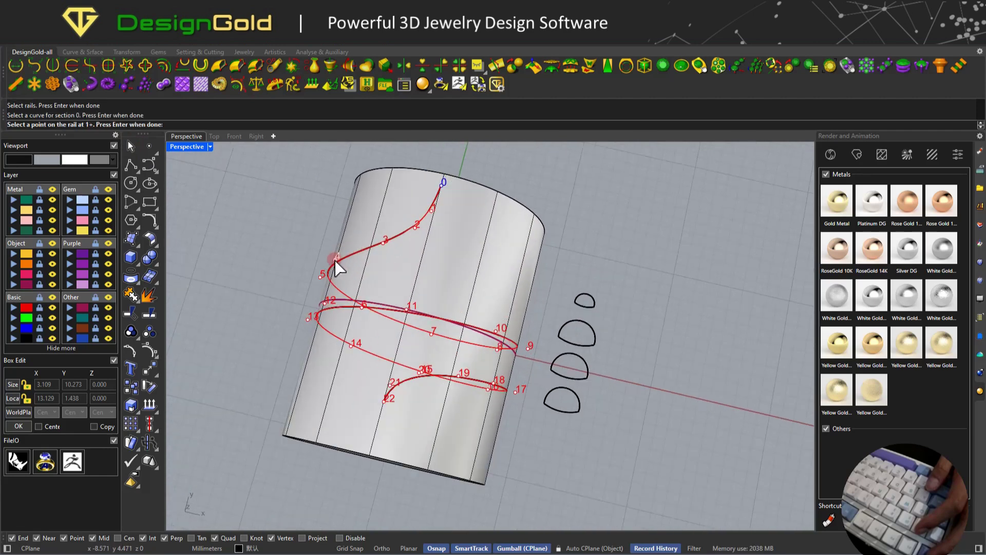
pyautogui.click(335, 259)
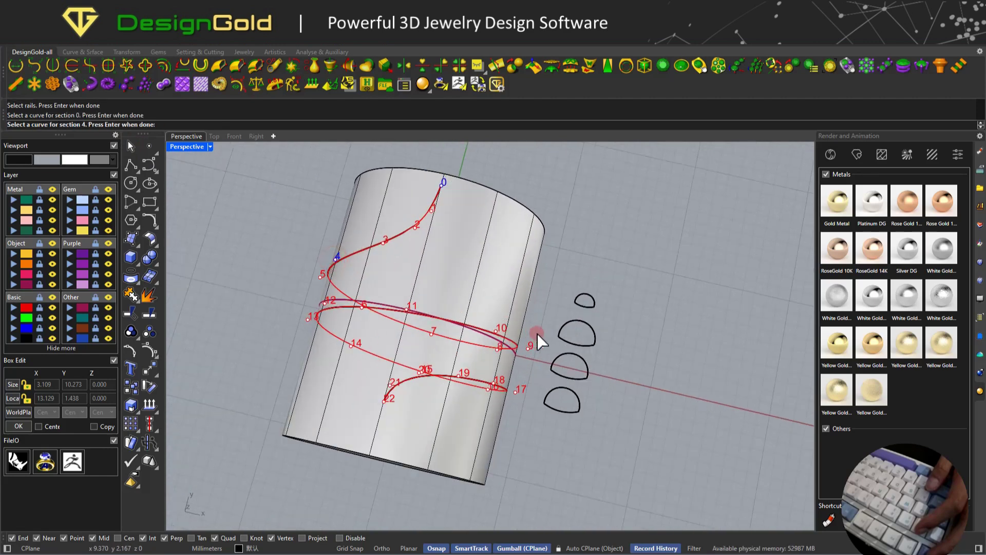
pyautogui.click(582, 322)
# Assign the third profile to rail section 11 and the lowest profile to section 18.
pyautogui.moveTo(411, 344); pyautogui.dragTo(398, 308, button='right')
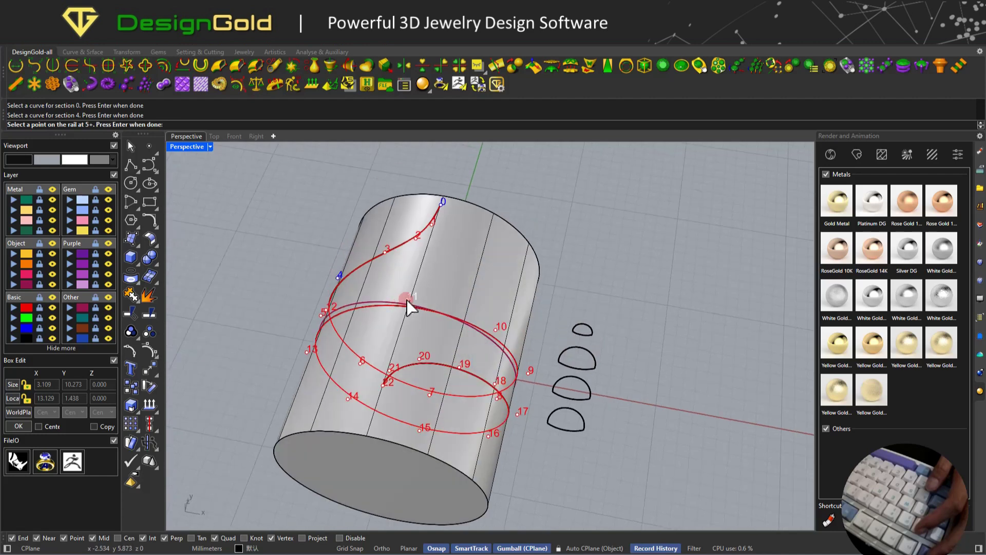
pyautogui.click(408, 302)
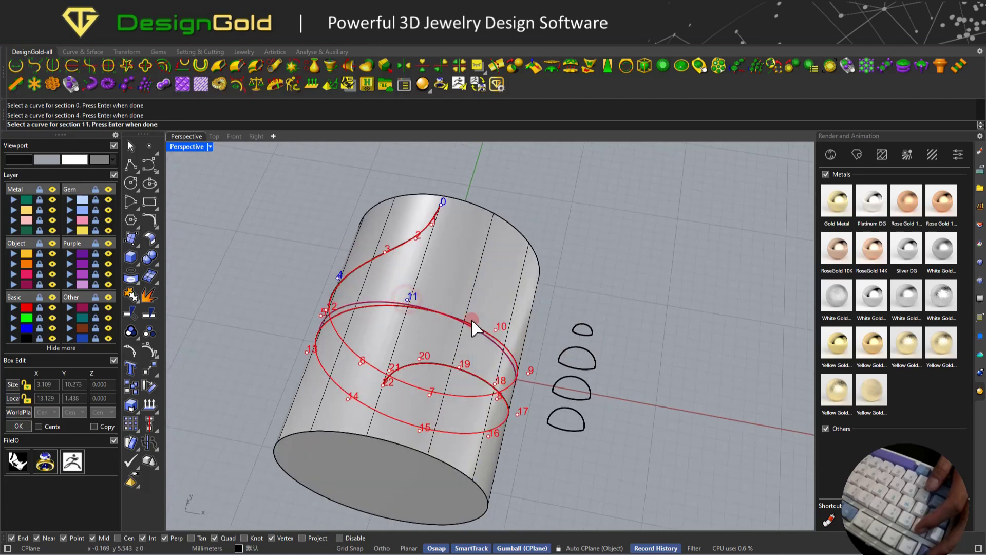
pyautogui.click(581, 381)
pyautogui.moveTo(514, 383); pyautogui.dragTo(565, 403, button='right')
pyautogui.click(466, 374)
pyautogui.click(572, 400)
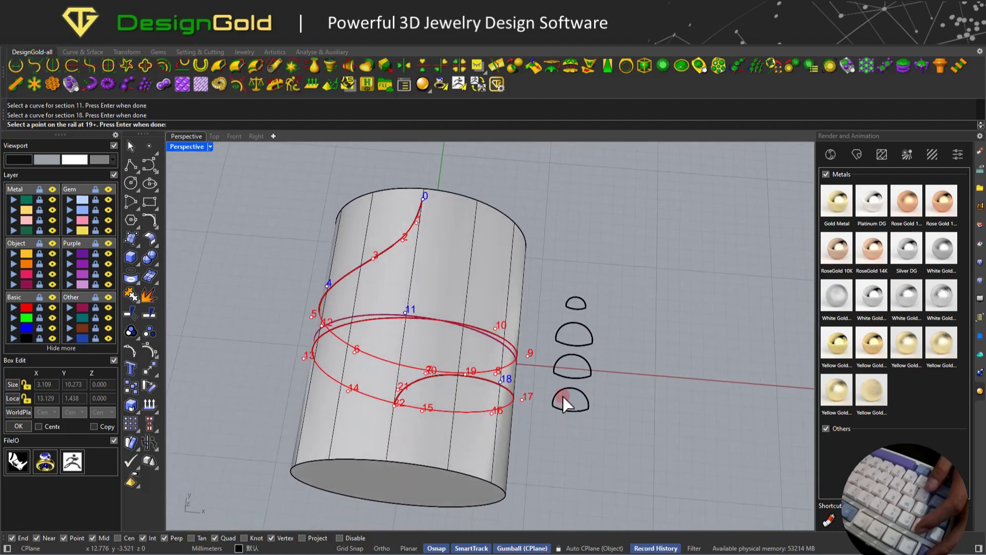
# Assign the lowest profile to the rail's end at section 22 and finish the section selection.
pyautogui.click(394, 407)
pyautogui.click(560, 400)
pyautogui.press('Return')
pyautogui.moveTo(560, 399); pyautogui.dragTo(406, 308, button='right')
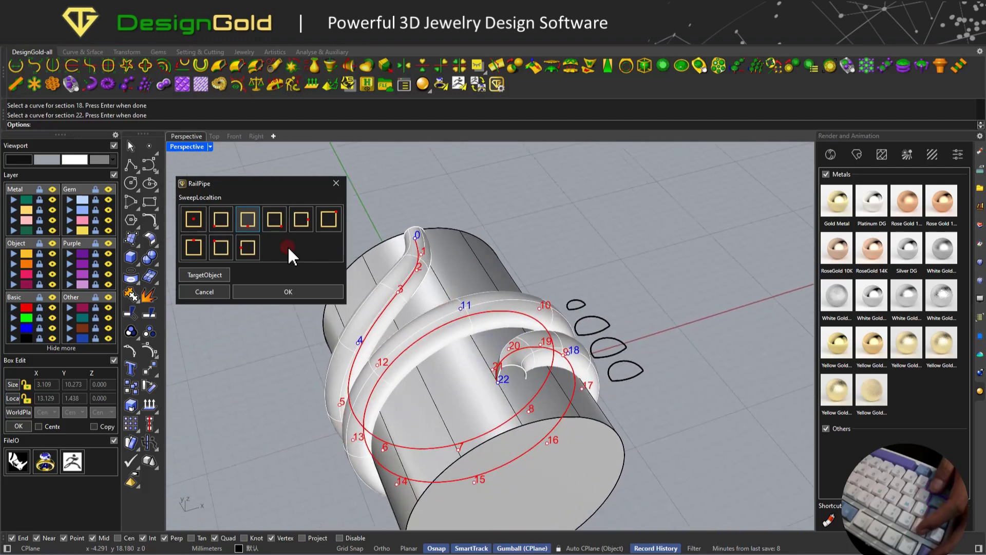
# Compare the RailPipe sweep locations and set it to the middle of the profiles' lower edge.
pyautogui.click(193, 220)
pyautogui.click(221, 220)
pyautogui.click(248, 219)
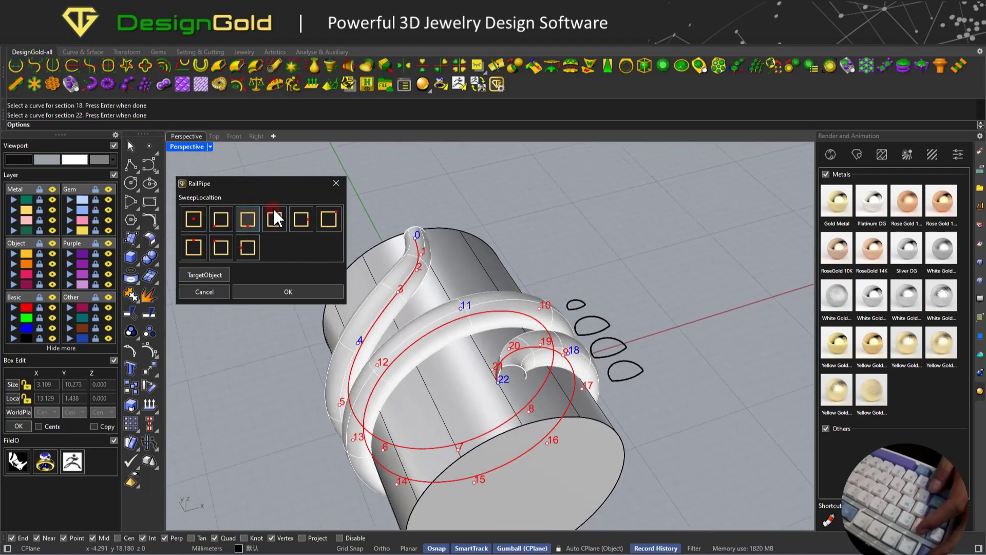
pyautogui.click(274, 219)
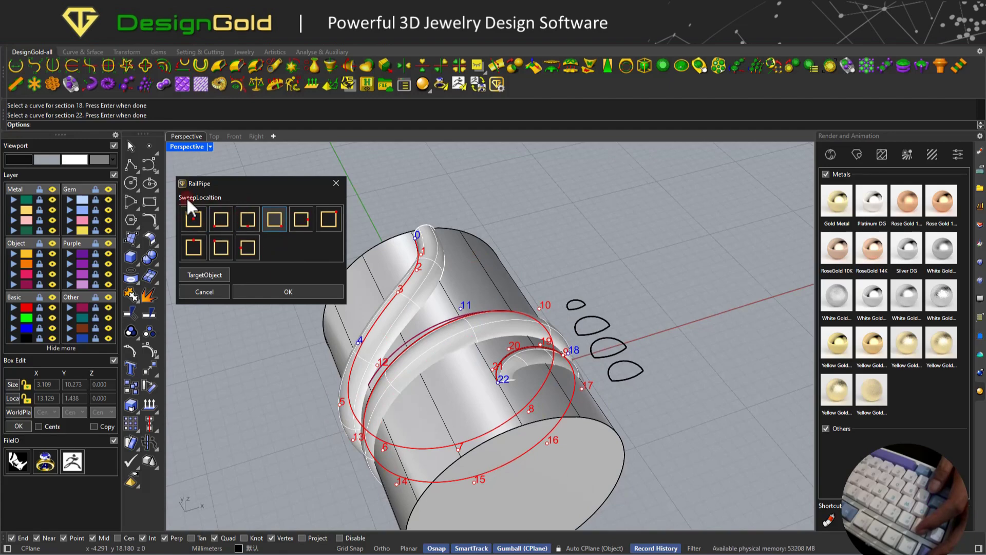
pyautogui.click(247, 219)
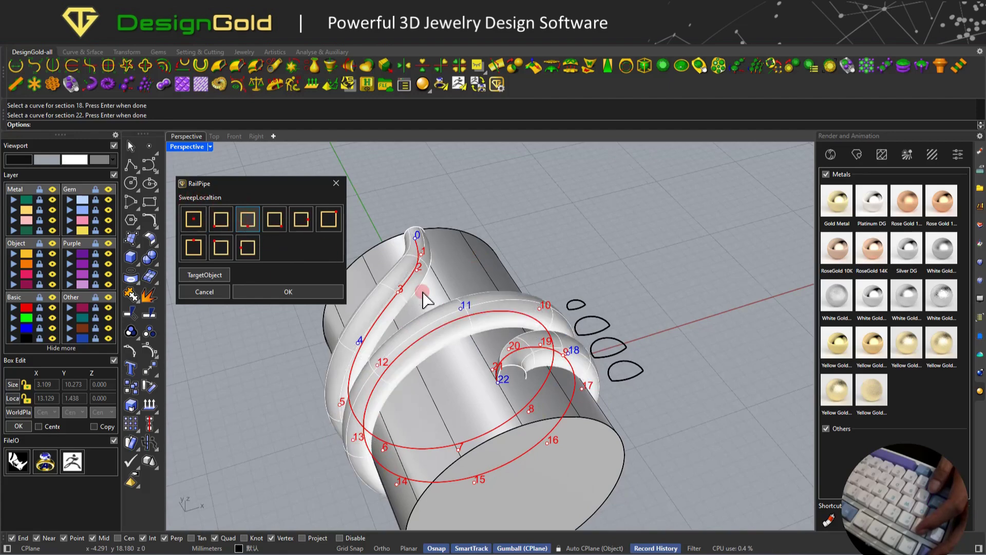
# Assign the finger cylinder as the RailPipe target object and create the pipe.
pyautogui.moveTo(424, 295); pyautogui.dragTo(501, 282, button='right')
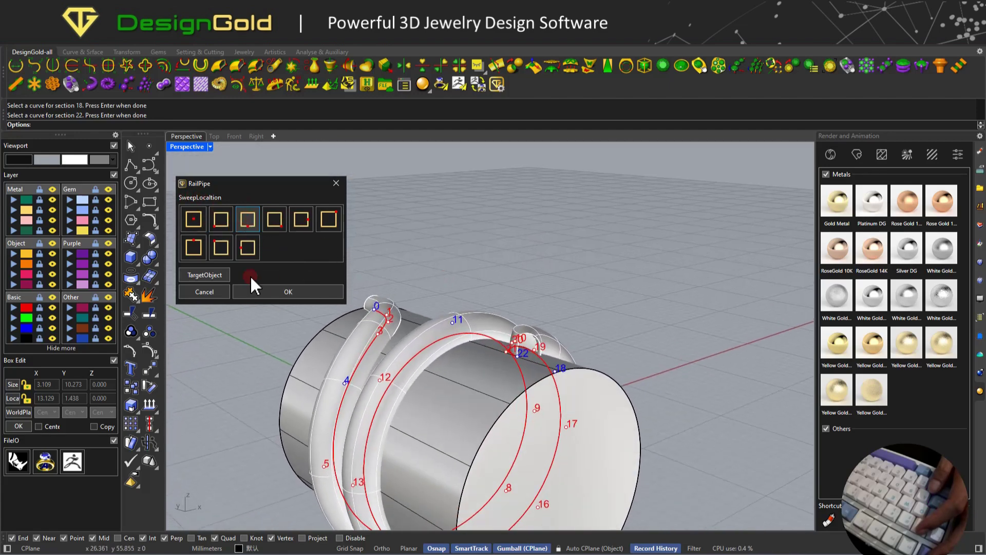
pyautogui.click(433, 393)
pyautogui.moveTo(480, 396); pyautogui.dragTo(433, 267, button='right')
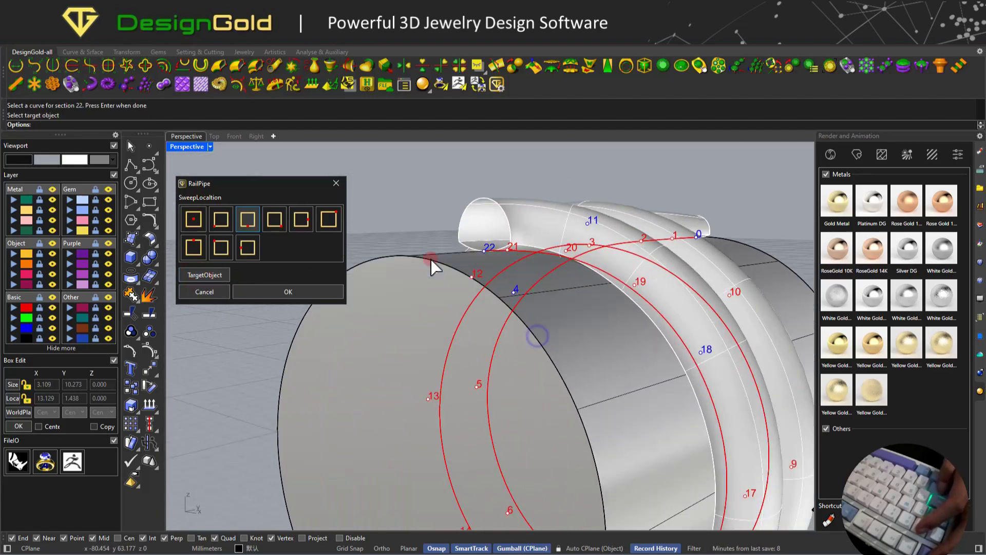
pyautogui.scroll(-3, 433, 267)
pyautogui.moveTo(497, 287); pyautogui.dragTo(324, 315, button='right')
pyautogui.click(288, 293)
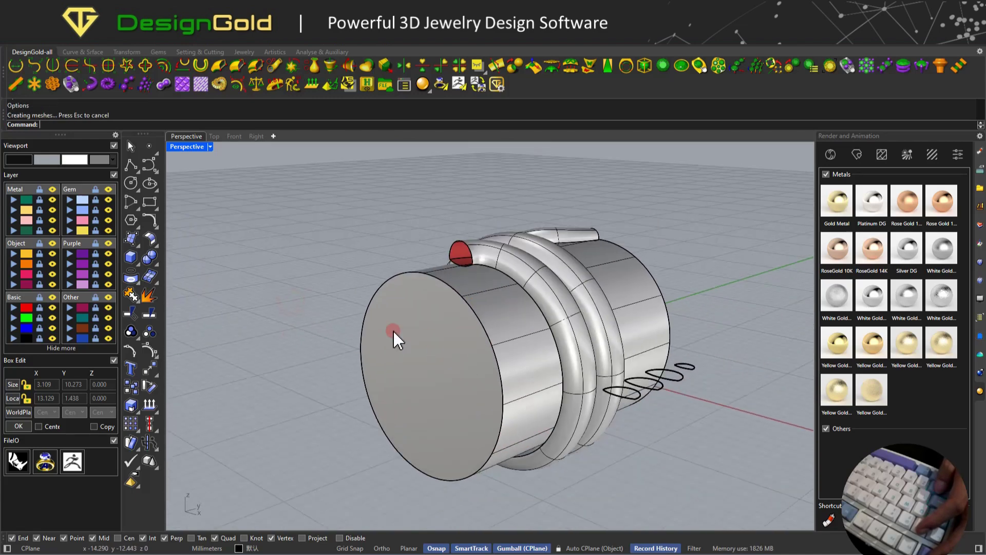
# Select the helix guide curve inside the pipe and display its control points.
pyautogui.moveTo(393, 331); pyautogui.dragTo(418, 326, button='right')
pyautogui.scroll(3, 444, 337)
pyautogui.click(446, 340)
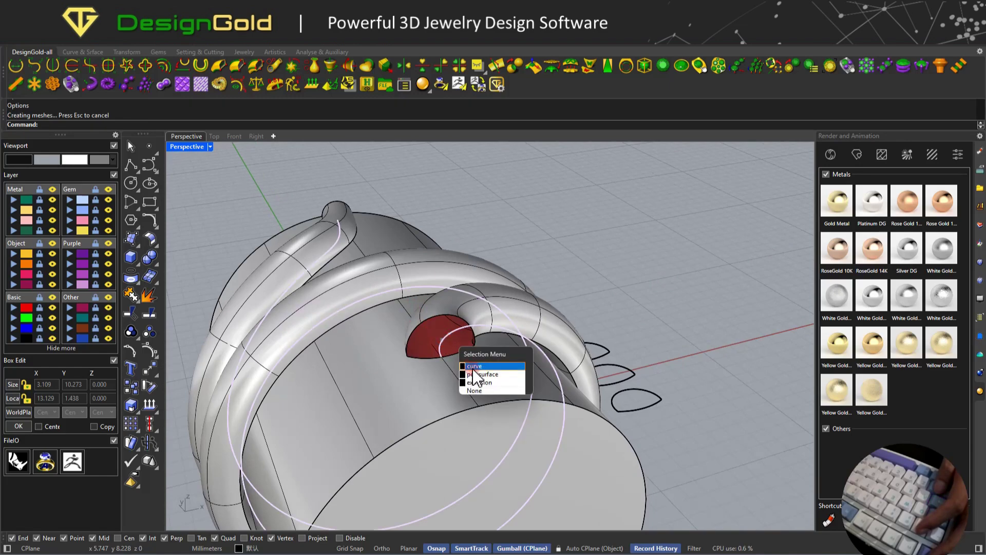
pyautogui.click(473, 367)
pyautogui.scroll(-6, 430, 390)
pyautogui.scroll(3, 430, 387)
pyautogui.moveTo(431, 387); pyautogui.dragTo(281, 433, button='right')
pyautogui.press('F10')
# Extend the coil by moving the helix curve's lower-end control points downward and its upper-end control points upward along the cylinder.
pyautogui.moveTo(266, 438); pyautogui.dragTo(445, 378)
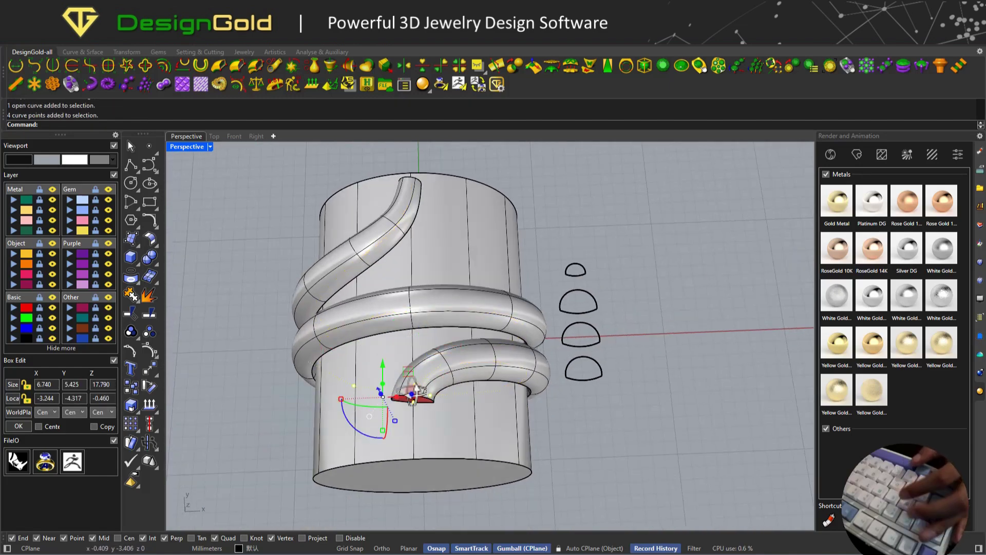
pyautogui.moveTo(415, 391); pyautogui.dragTo(414, 419, button='right')
pyautogui.moveTo(268, 476); pyautogui.dragTo(414, 415)
pyautogui.moveTo(379, 163); pyautogui.dragTo(438, 249)
pyautogui.moveTo(414, 214); pyautogui.dragTo(418, 190)
pyautogui.click(387, 215)
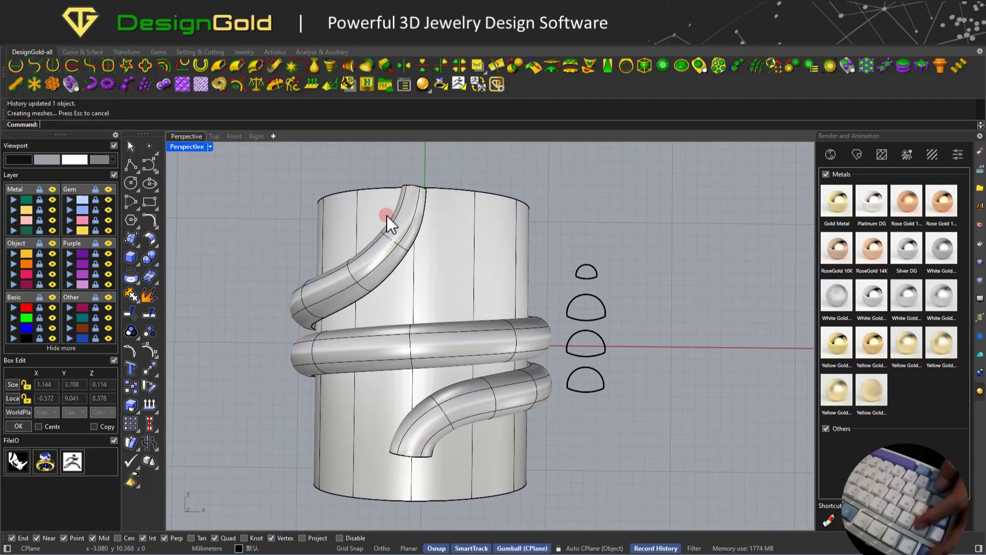
# Move the single control point just below the helix curve's upper end slightly down to smooth the bend.
pyautogui.moveTo(377, 252); pyautogui.dragTo(404, 255)
pyautogui.scroll(3, 394, 226)
pyautogui.moveTo(397, 210); pyautogui.dragTo(400, 223)
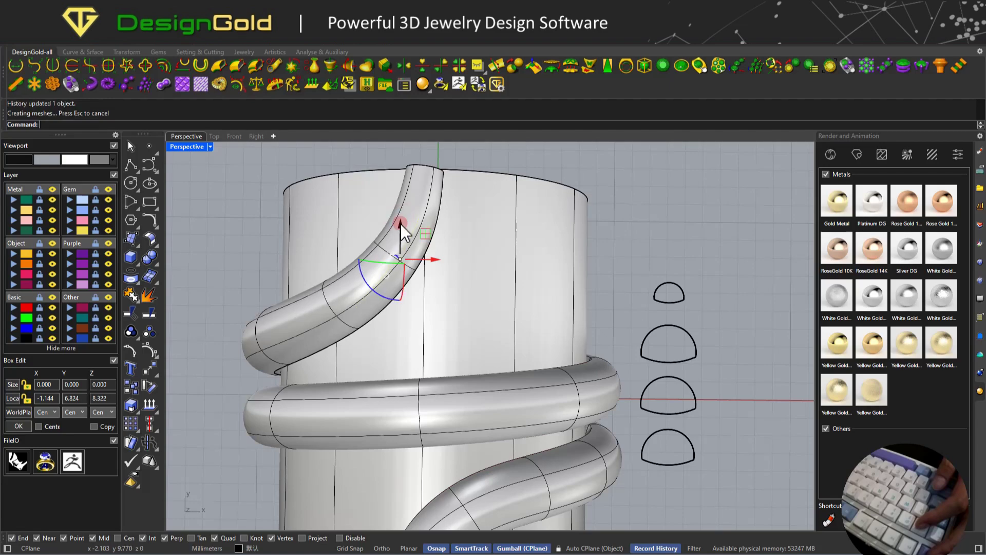
pyautogui.scroll(-6, 457, 250)
pyautogui.moveTo(439, 229); pyautogui.dragTo(445, 303, button='right')
# In the Top view, widen the third profile and the second profile slightly about their centres.
pyautogui.hotkey('ctrl', 'F1')
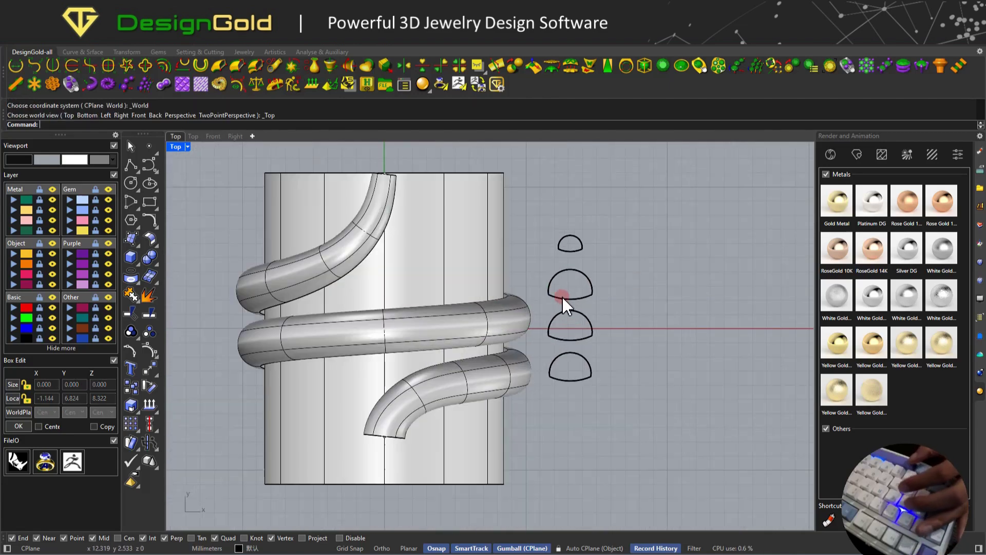
pyautogui.click(570, 299)
pyautogui.scroll(2, 562, 311)
pyautogui.click(603, 319)
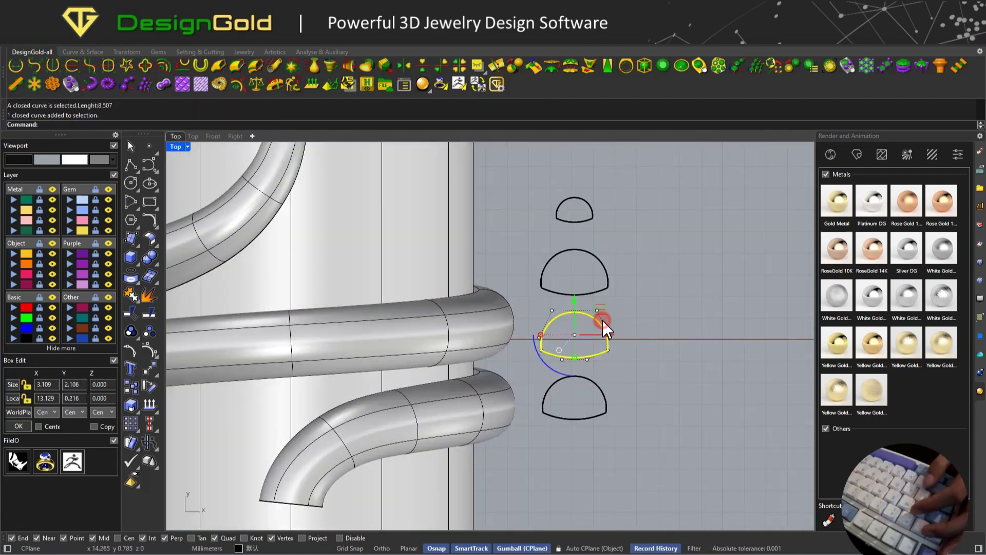
pyautogui.moveTo(542, 342); pyautogui.dragTo(539, 343)
pyautogui.click(549, 282)
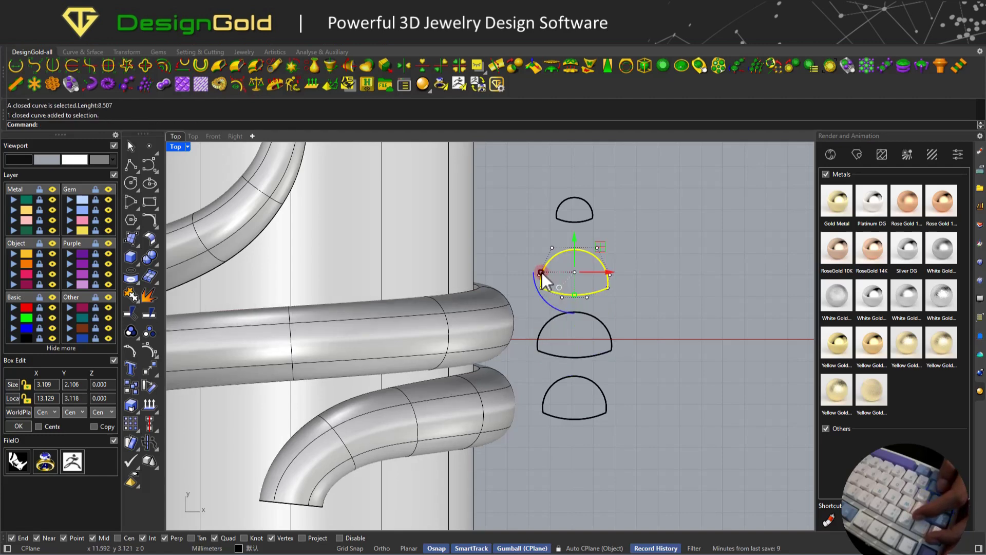
pyautogui.moveTo(541, 272); pyautogui.dragTo(538, 273)
# Try to narrow the smallest profile and undo the scaling.
pyautogui.scroll(-6, 571, 344)
pyautogui.moveTo(571, 344); pyautogui.dragTo(621, 338, button='right')
pyautogui.moveTo(603, 240); pyautogui.dragTo(669, 291)
pyautogui.scroll(6, 615, 268)
pyautogui.press('Escape')
pyautogui.click(624, 257)
pyautogui.scroll(4, 619, 258)
pyautogui.moveTo(614, 271); pyautogui.dragTo(635, 278)
pyautogui.scroll(-3, 655, 338)
pyautogui.hotkey('ctrl', 'z')
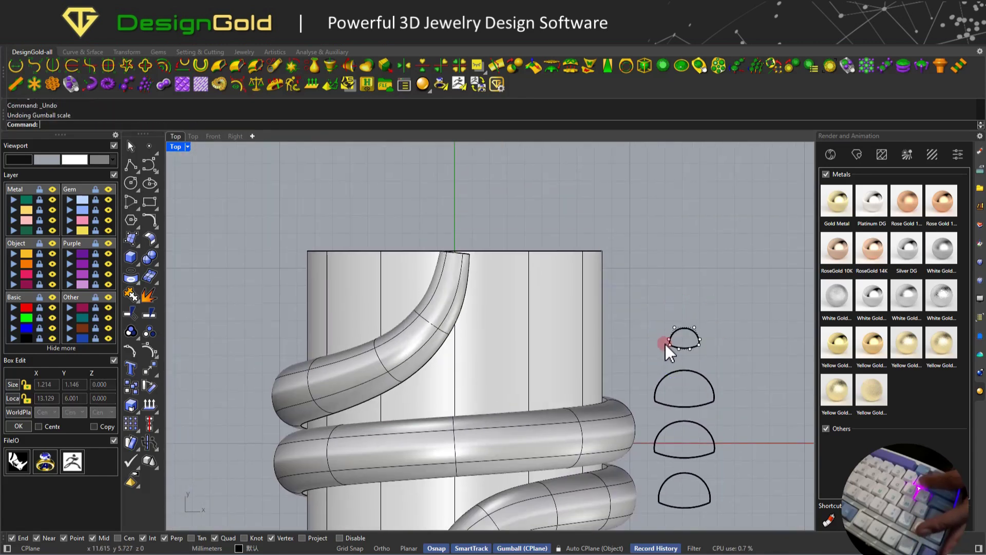
# Scale the smallest profile through its control points to about 1.41 mm wide and 1.25 mm high.
pyautogui.moveTo(663, 311); pyautogui.dragTo(725, 360)
pyautogui.scroll(4, 667, 343)
pyautogui.moveTo(671, 337); pyautogui.dragTo(677, 339)
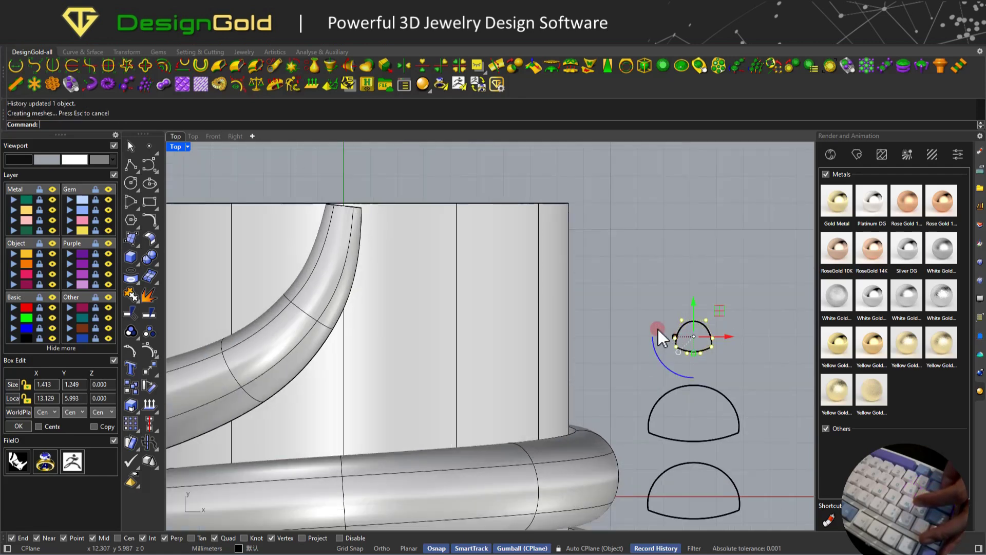
pyautogui.scroll(-6, 645, 321)
pyautogui.scroll(3, 489, 258)
pyautogui.scroll(-4, 495, 267)
pyautogui.scroll(6, 491, 253)
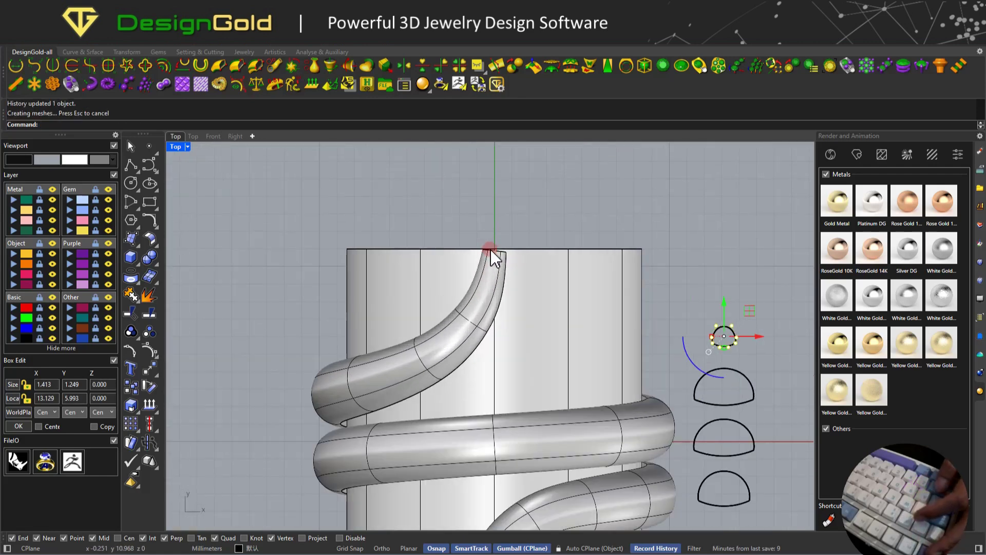
# Switch to wireframe display and adjust the position of the helix curve's upper end point.
pyautogui.middleClick(470, 239)
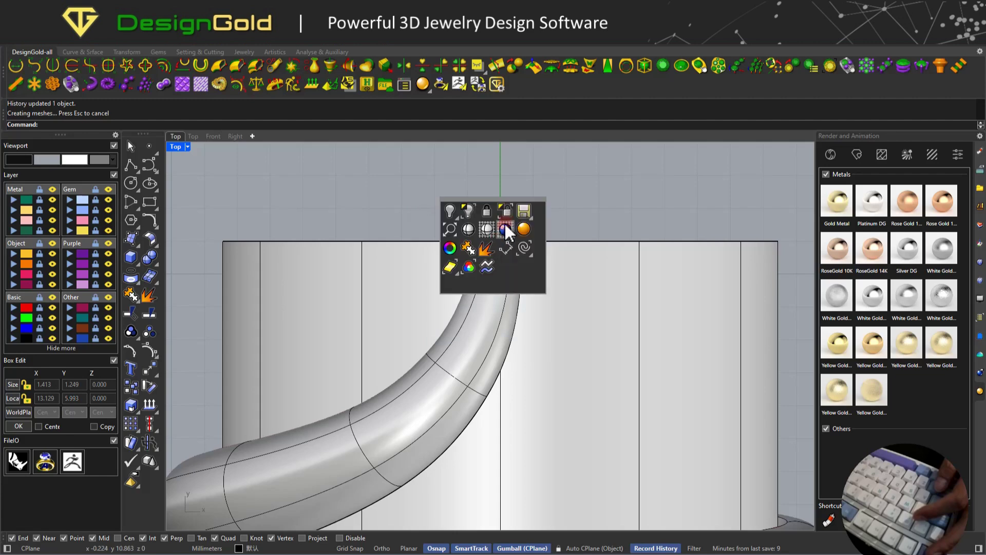
pyautogui.click(491, 225)
pyautogui.click(497, 275)
pyautogui.moveTo(491, 221)
pyautogui.mouseDown()
pyautogui.moveTo(525, 259)
pyautogui.moveTo(506, 205)
pyautogui.moveTo(509, 218)
pyautogui.moveTo(491, 214)
pyautogui.mouseUp()
pyautogui.scroll(-3, 508, 241)
pyautogui.moveTo(483, 173); pyautogui.dragTo(483, 200, button='right')
pyautogui.moveTo(483, 199)
pyautogui.mouseDown()
pyautogui.moveTo(506, 229)
pyautogui.moveTo(497, 190)
pyautogui.mouseUp()
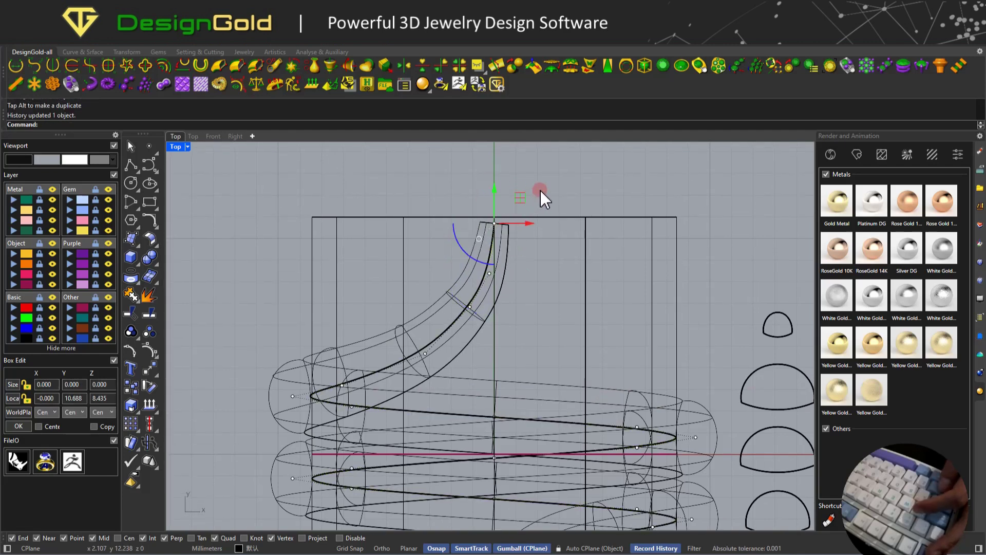
# Lengthen the finger cylinder symmetrically along its axis to about 32.6 mm.
pyautogui.scroll(-3, 569, 218)
pyautogui.click(569, 297)
pyautogui.moveTo(536, 421); pyautogui.dragTo(534, 456)
# Display the helix guide curve's control points again and move its upper end point further up along the cylinder.
pyautogui.click(531, 220)
pyautogui.scroll(6, 533, 229)
pyautogui.click(530, 242)
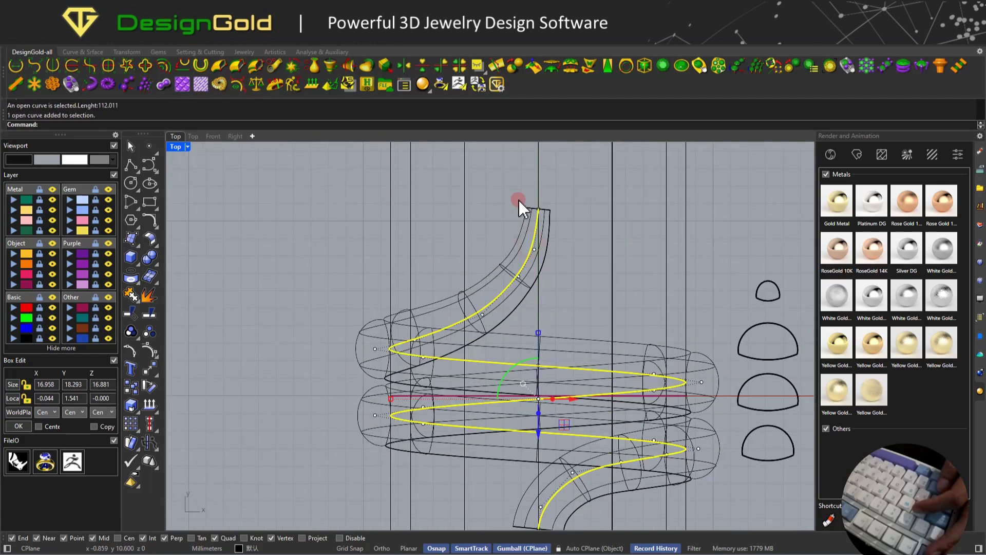
pyautogui.press('F10')
pyautogui.moveTo(519, 199); pyautogui.dragTo(549, 221)
pyautogui.moveTo(542, 199); pyautogui.dragTo(546, 240, button='right')
pyautogui.moveTo(546, 220); pyautogui.dragTo(546, 202)
# Move the control point below the helix curve's upper end slightly up and return to shaded display.
pyautogui.moveTo(506, 275); pyautogui.dragTo(546, 303)
pyautogui.moveTo(538, 258); pyautogui.dragTo(538, 250)
pyautogui.click(587, 260)
pyautogui.press('Escape')
pyautogui.middleClick(581, 236)
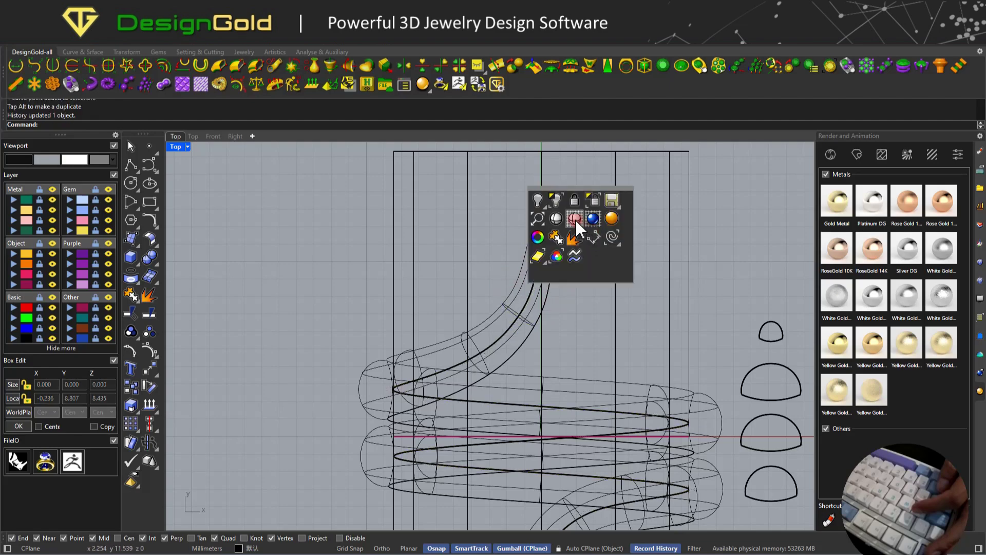
pyautogui.click(575, 219)
# Put the finger cylinder on the last layer of the Object group and hide that layer.
pyautogui.scroll(-7, 546, 246)
pyautogui.moveTo(539, 248)
pyautogui.keyDown('ctrl'); pyautogui.keyDown('shift'); pyautogui.mouseDown(button='right')
pyautogui.moveTo(524, 354)
pyautogui.moveTo(485, 339)
pyautogui.moveTo(504, 342)
pyautogui.moveTo(529, 286)
pyautogui.moveTo(493, 308)
pyautogui.moveTo(473, 306)
pyautogui.moveTo(521, 289)
pyautogui.moveTo(601, 286)
pyautogui.moveTo(518, 333)
pyautogui.moveTo(559, 319)
pyautogui.moveTo(514, 326)
pyautogui.moveTo(547, 339)
pyautogui.mouseUp(button='right'); pyautogui.keyUp('shift'); pyautogui.keyUp('ctrl')
pyautogui.click(520, 298)
pyautogui.moveTo(463, 264); pyautogui.dragTo(396, 254, button='right')
pyautogui.moveTo(418, 310); pyautogui.dragTo(382, 302, button='right')
pyautogui.click(11, 283)
pyautogui.click(52, 284)
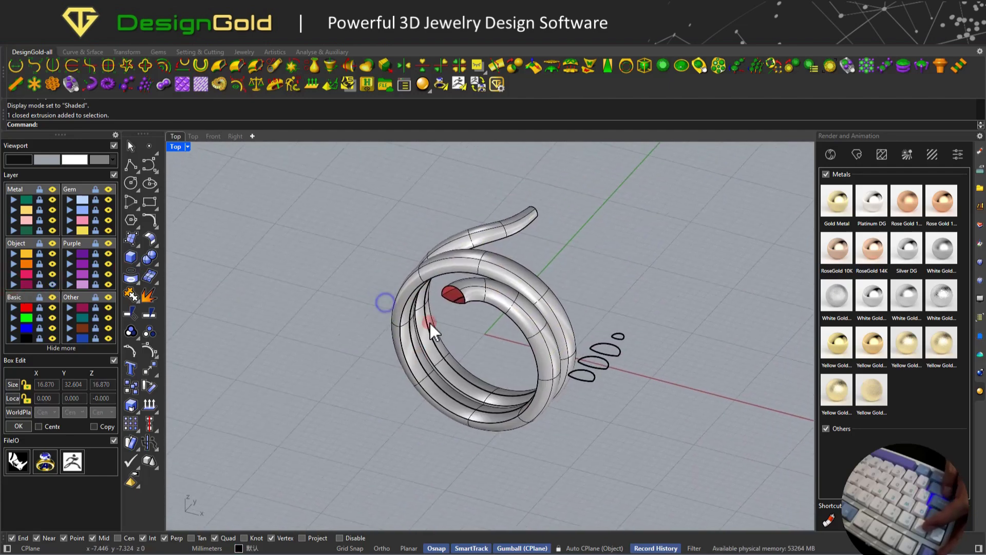
# Select the coiled pipe surface and try to explode it.
pyautogui.scroll(6, 430, 323)
pyautogui.click(529, 270)
pyautogui.scroll(6, 464, 273)
pyautogui.moveTo(463, 272); pyautogui.dragTo(592, 286, button='right')
pyautogui.moveTo(806, 238); pyautogui.dragTo(641, 293, button='right')
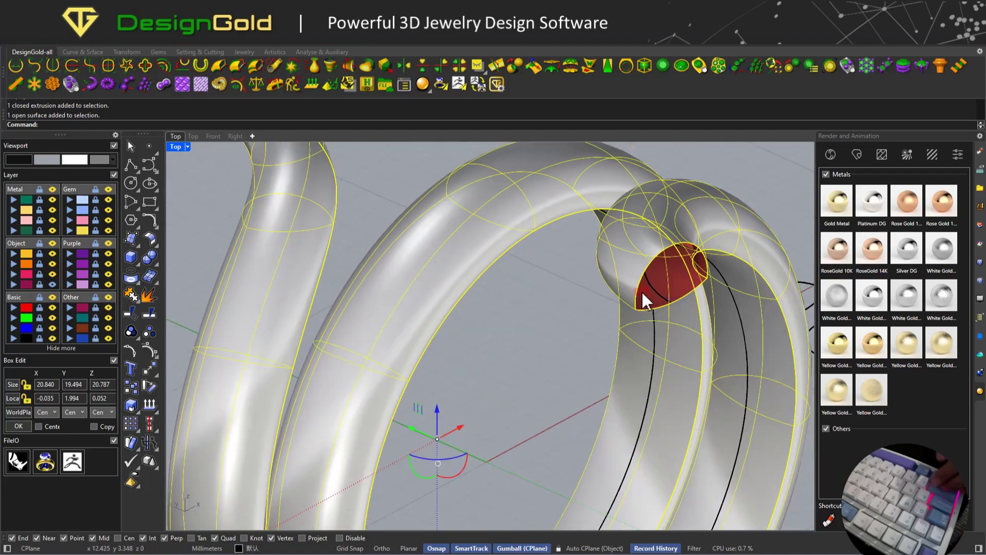
pyautogui.click(571, 312)
pyautogui.scroll(-10, 570, 312)
pyautogui.moveTo(569, 312); pyautogui.dragTo(591, 219, button='right')
pyautogui.scroll(12, 602, 165)
pyautogui.click(566, 235)
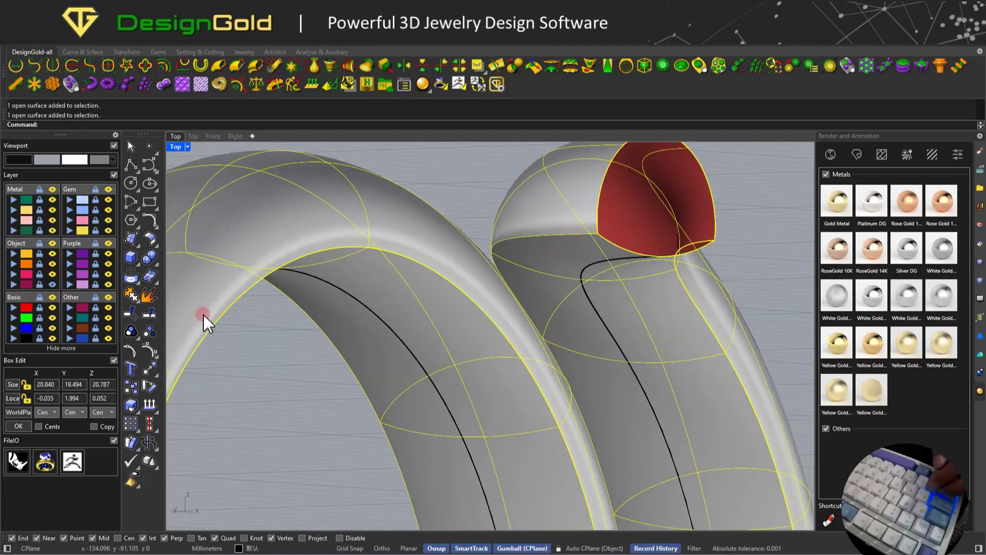
pyautogui.click(149, 293)
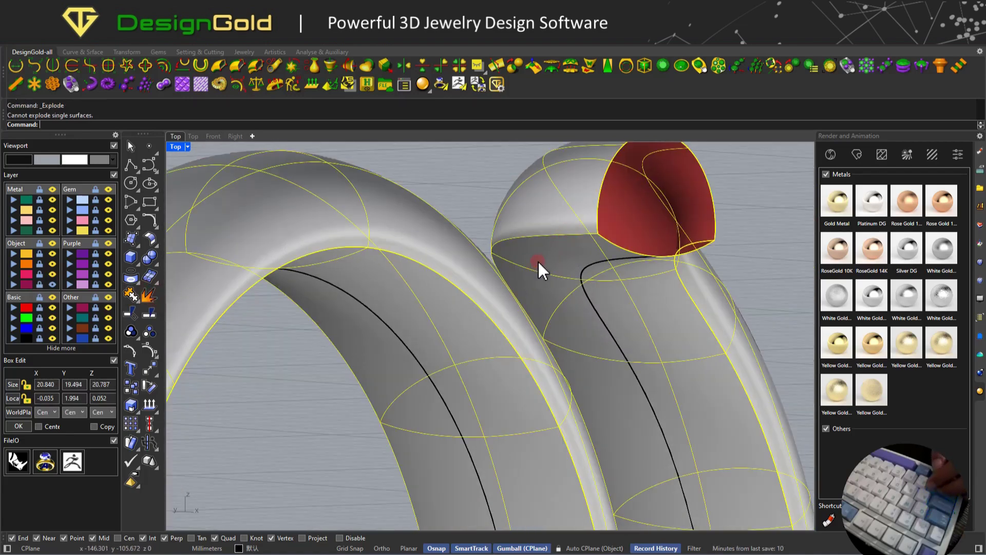
# Divide the coiled pipe surface along its creases and explode it into separate surfaces.
pyautogui.click(154, 245)
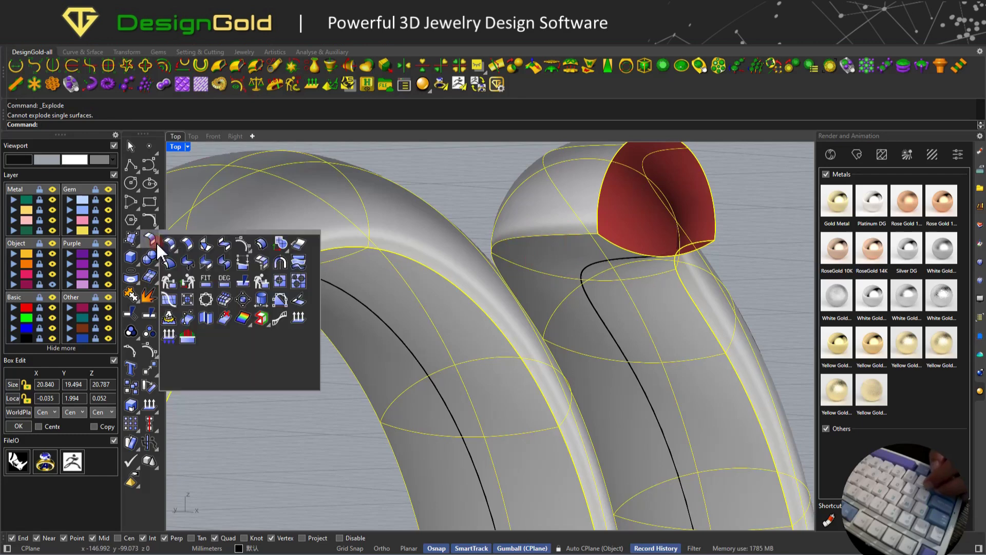
pyautogui.click(202, 319)
pyautogui.press('Return')
pyautogui.scroll(-3, 514, 272)
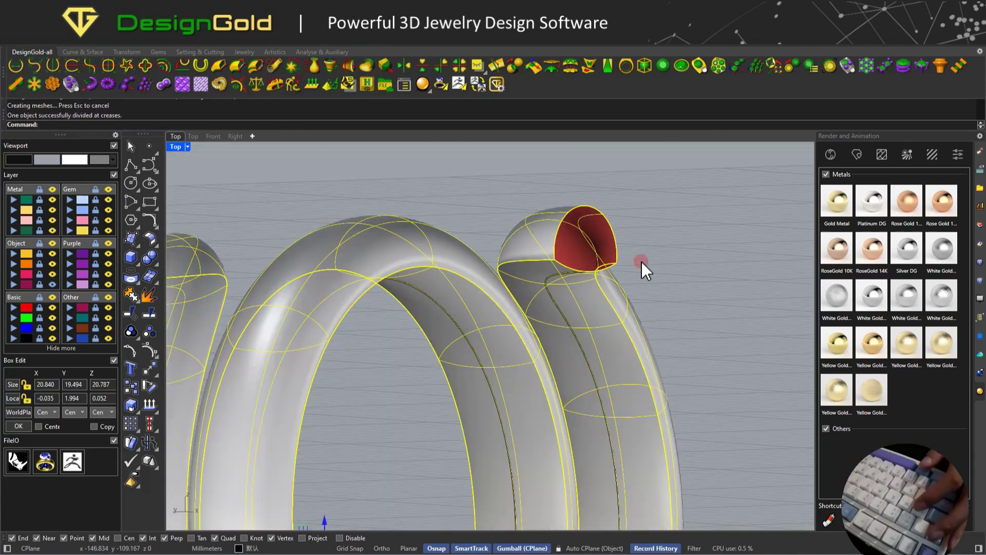
pyautogui.click(543, 271)
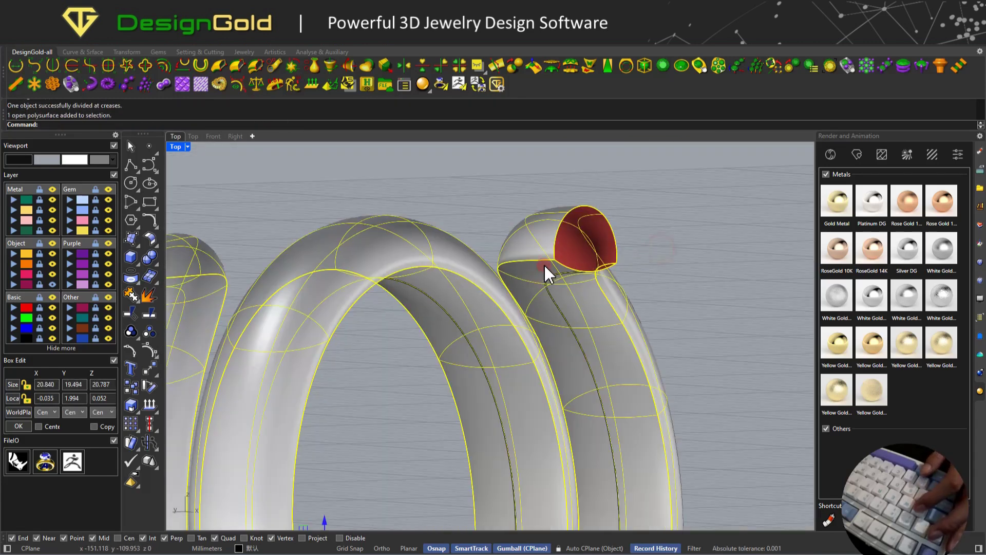
pyautogui.click(148, 292)
pyautogui.scroll(-4, 461, 265)
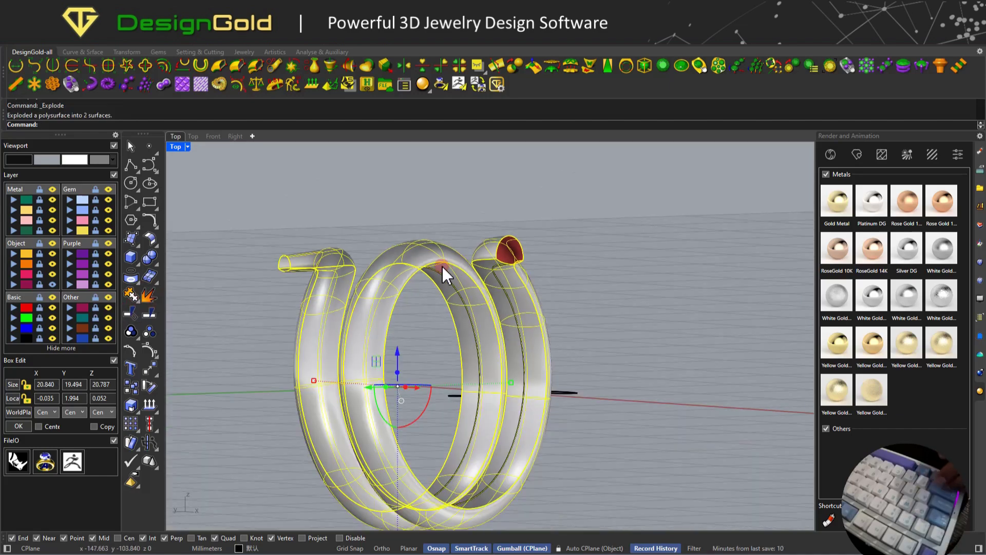
# Copy both pipe surfaces 25 mm in the negative X direction in the Top view, with Ortho on.
pyautogui.moveTo(443, 268); pyautogui.dragTo(533, 255, button='right')
pyautogui.click(533, 255)
pyautogui.scroll(4, 465, 268)
pyautogui.click(492, 262)
pyautogui.scroll(-5, 620, 268)
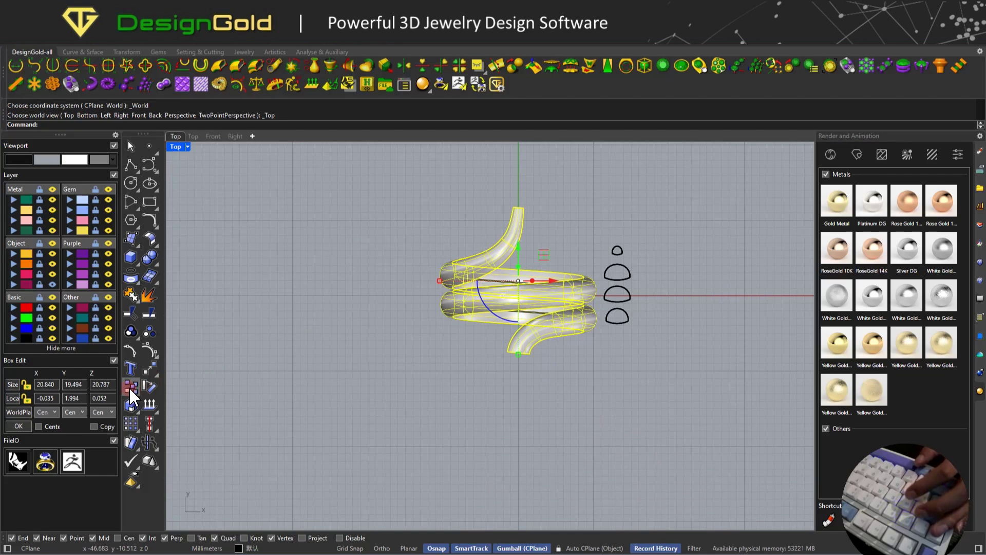
pyautogui.click(130, 388)
pyautogui.click(481, 387)
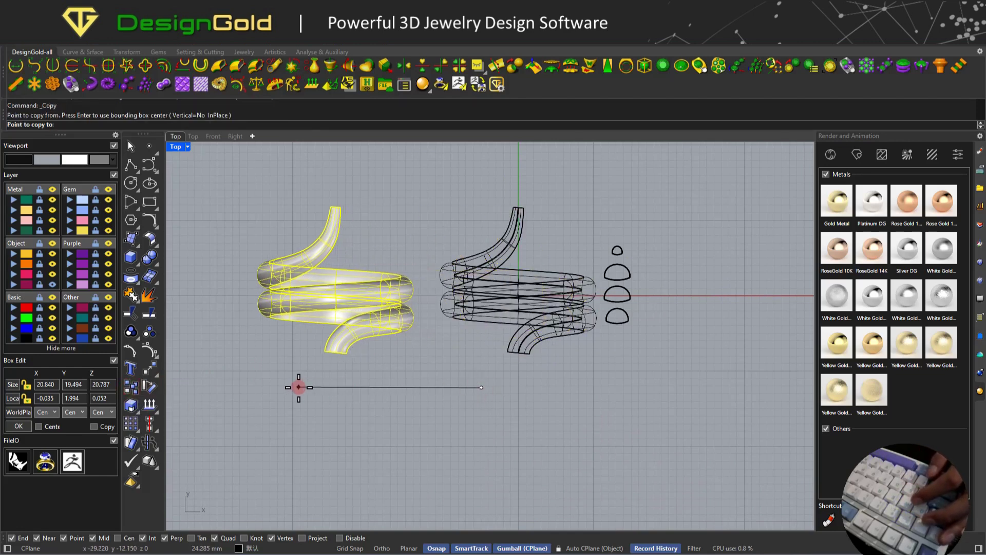
pyautogui.press('F8')
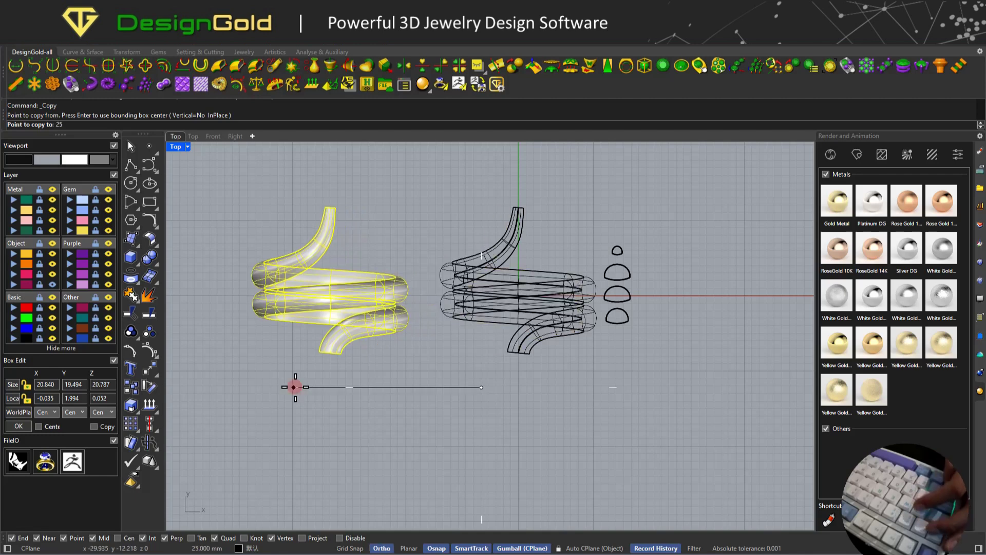
pyautogui.write('25')
pyautogui.press('Return')
pyautogui.press('Return')
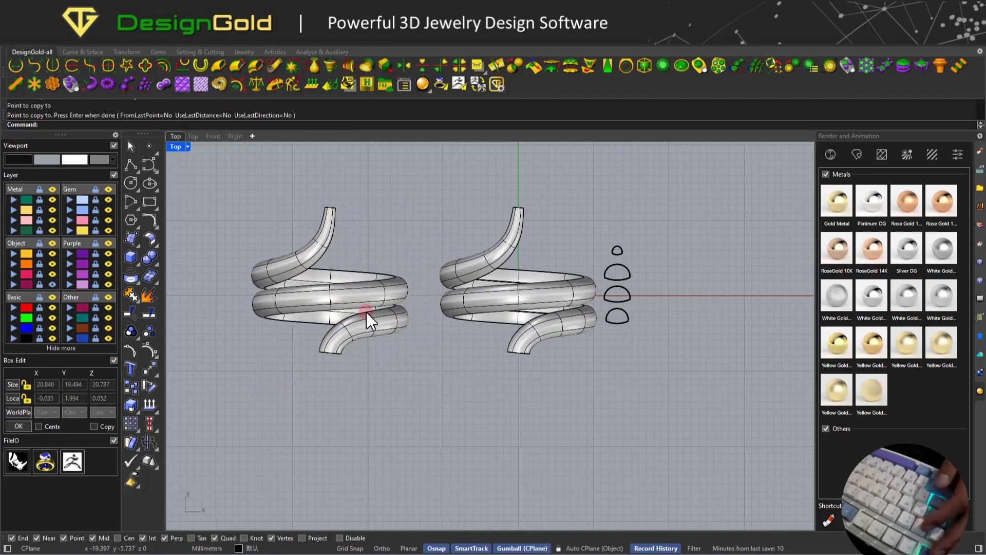
pyautogui.press('F8')
# Nudge the copied pipe surfaces 5 mm away from the original and back again.
pyautogui.hotkey('alt', 'Left')
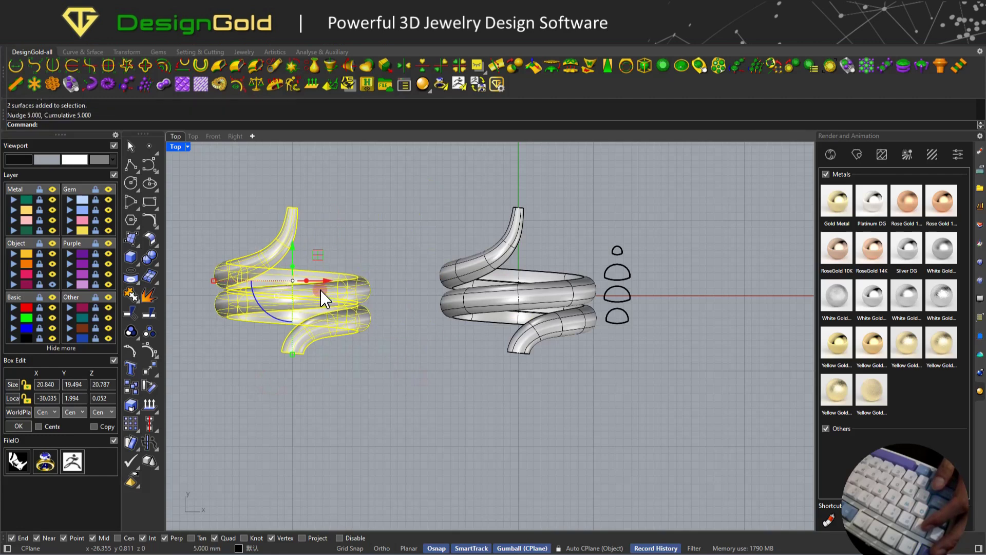
pyautogui.hotkey('alt', 'Right')
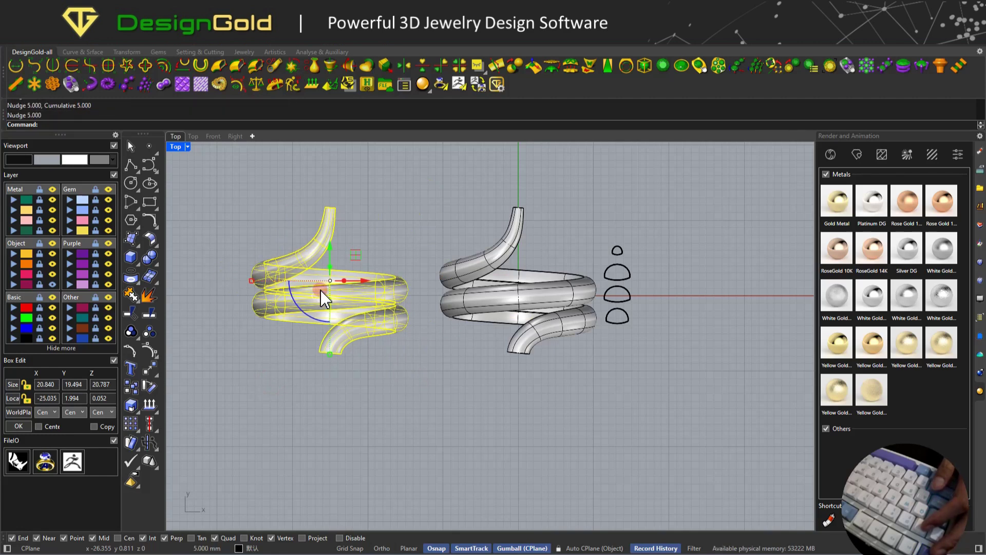
# Move the copied pipe surfaces to the second layer in the Other group and hide that layer.
pyautogui.moveTo(393, 347); pyautogui.dragTo(448, 387, button='right')
pyautogui.moveTo(450, 417); pyautogui.dragTo(120, 344)
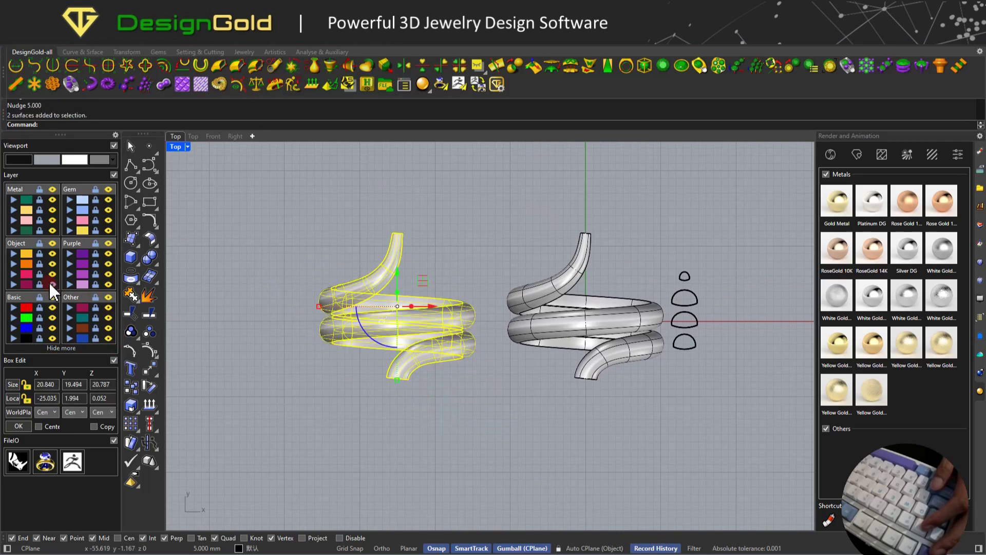
pyautogui.click(69, 317)
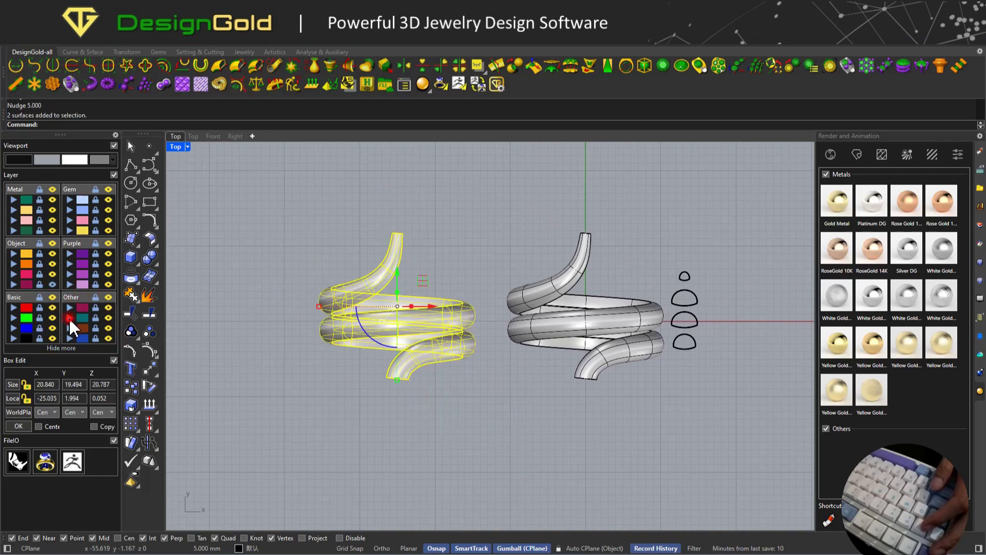
pyautogui.click(108, 316)
pyautogui.moveTo(373, 292); pyautogui.dragTo(315, 291, button='right')
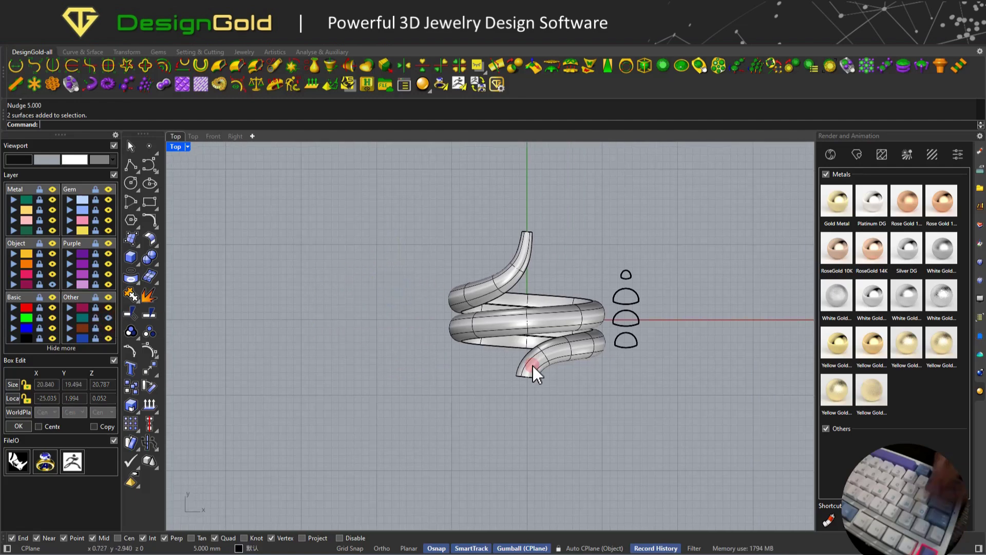
pyautogui.keyDown('ctrl'); pyautogui.keyDown('shift'); pyautogui.moveTo(532, 365); pyautogui.dragTo(574, 272, button='right'); pyautogui.keyUp('shift'); pyautogui.keyUp('ctrl')
pyautogui.click(530, 316)
pyautogui.scroll(5, 530, 316)
pyautogui.moveTo(515, 312); pyautogui.dragTo(417, 209, button='right')
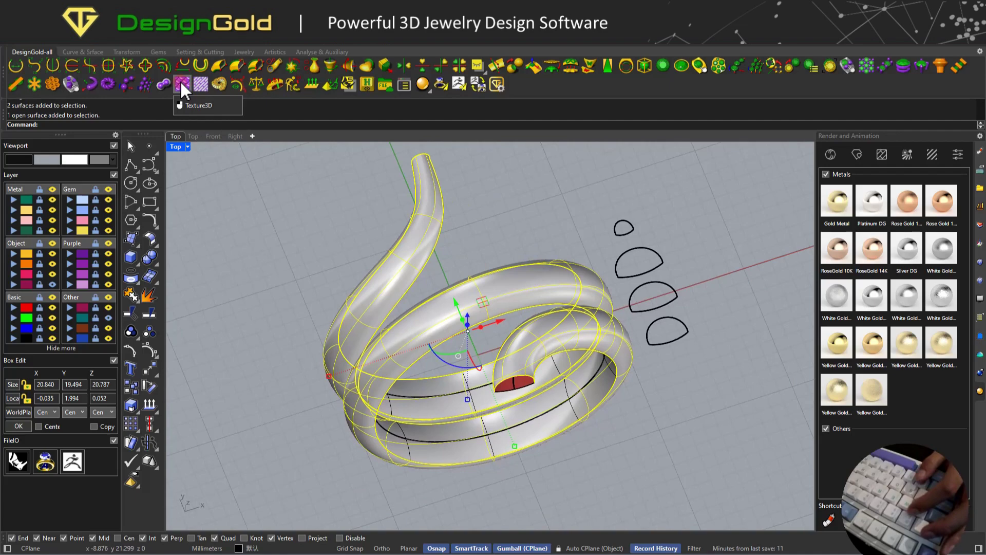
pyautogui.click(480, 202)
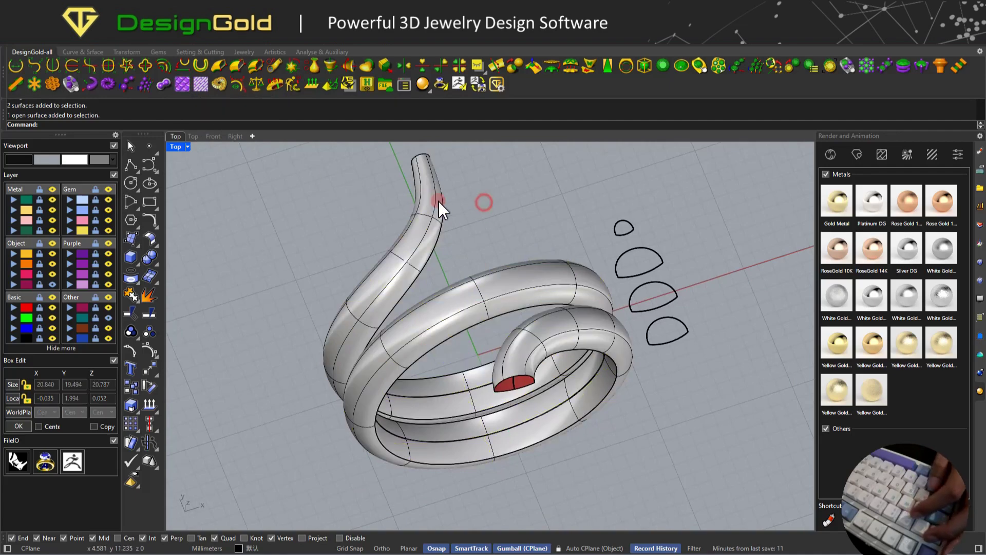
# Start Rebuild on the outer surface of the coiled pipe and set its U point count to 100.
pyautogui.click(426, 201)
pyautogui.moveTo(423, 201); pyautogui.dragTo(429, 230, button='right')
pyautogui.moveTo(475, 315); pyautogui.dragTo(452, 291, button='right')
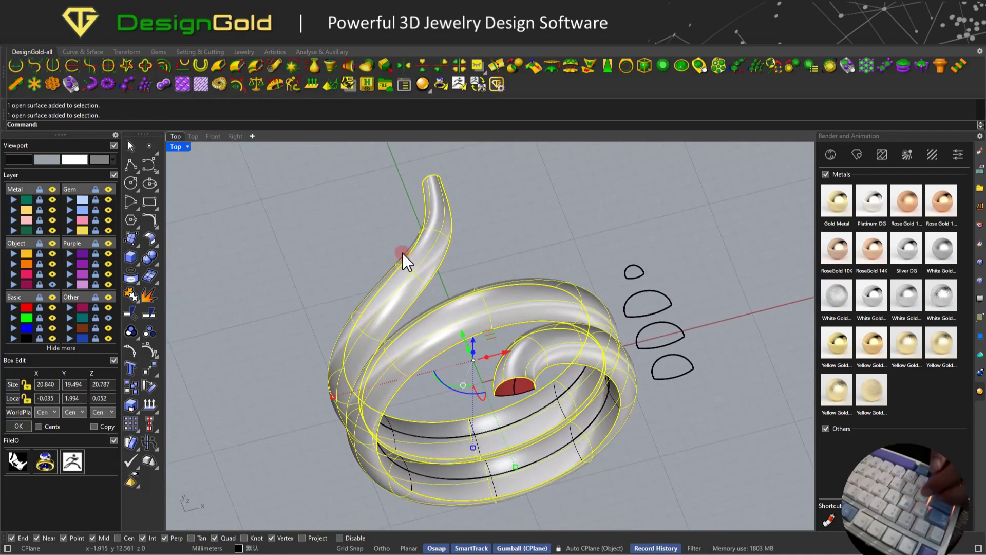
pyautogui.write('RE')
pyautogui.press('Return')
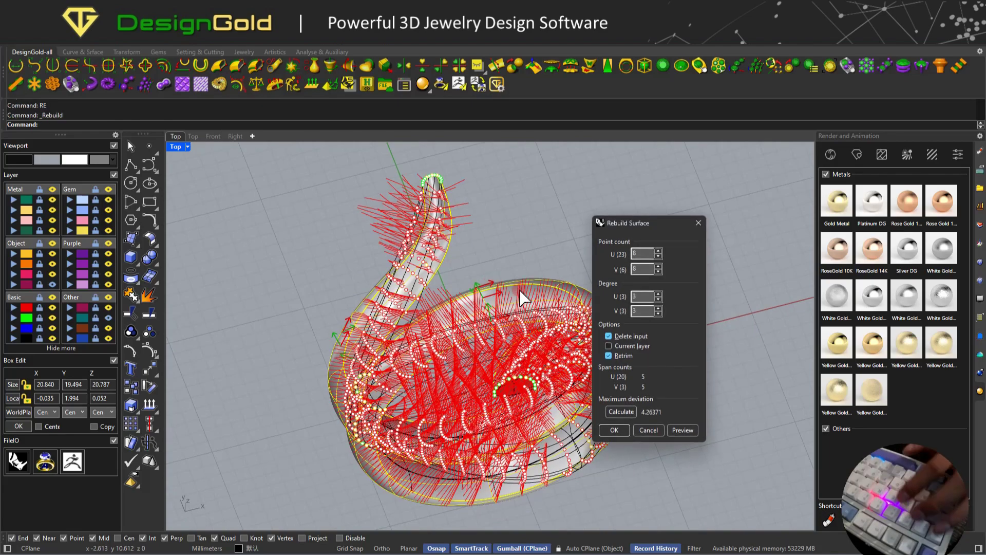
pyautogui.moveTo(445, 304); pyautogui.dragTo(519, 310, button='right')
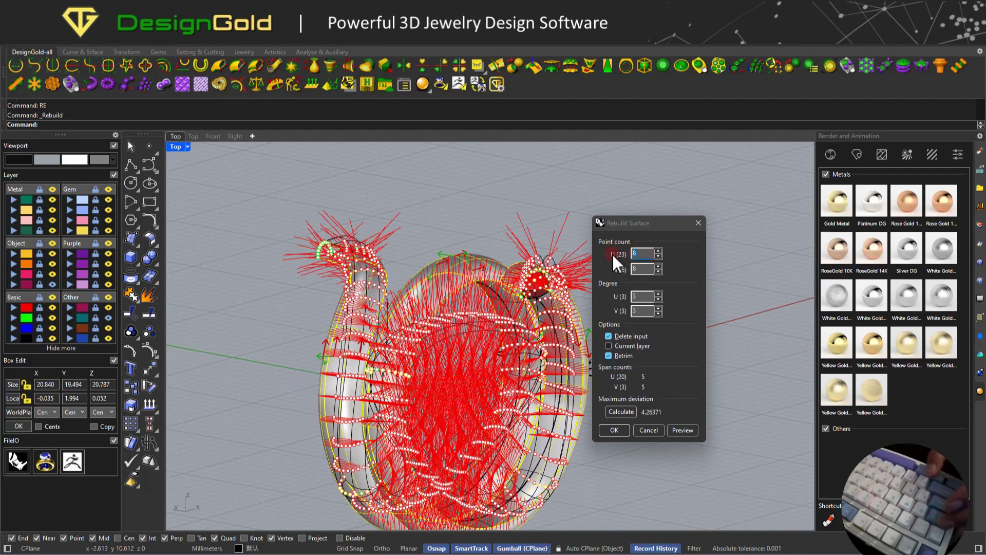
pyautogui.write('100')
pyautogui.press('Tab')
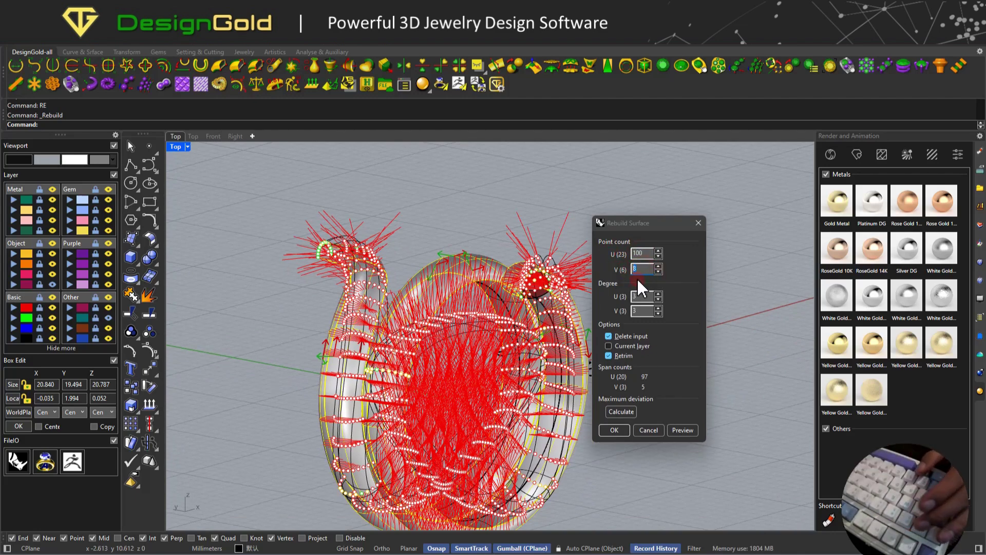
# Set the outer surface's V point count to 10 and apply the rebuild.
pyautogui.scroll(6, 534, 282)
pyautogui.scroll(8, 565, 339)
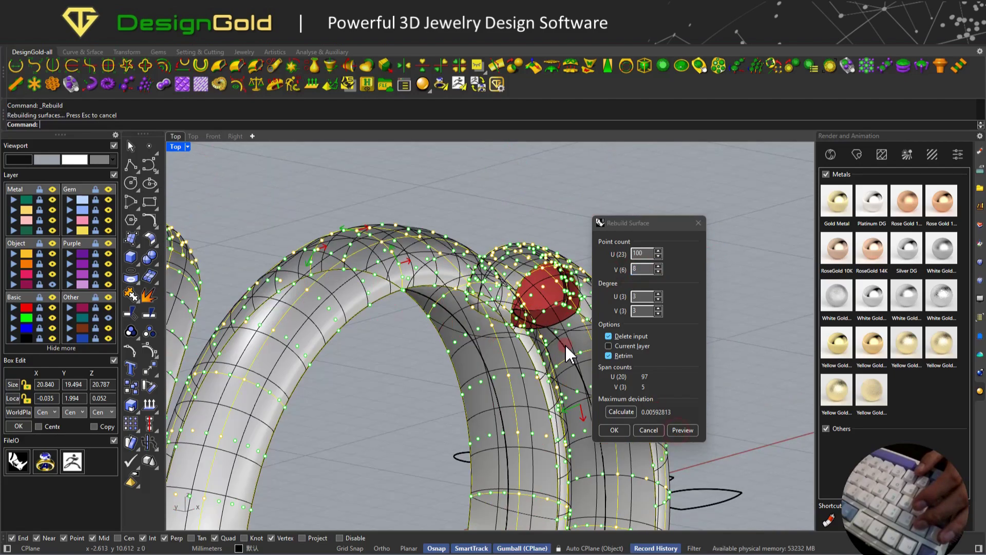
pyautogui.moveTo(419, 238); pyautogui.dragTo(376, 205, button='right')
pyautogui.moveTo(638, 270); pyautogui.dragTo(592, 266)
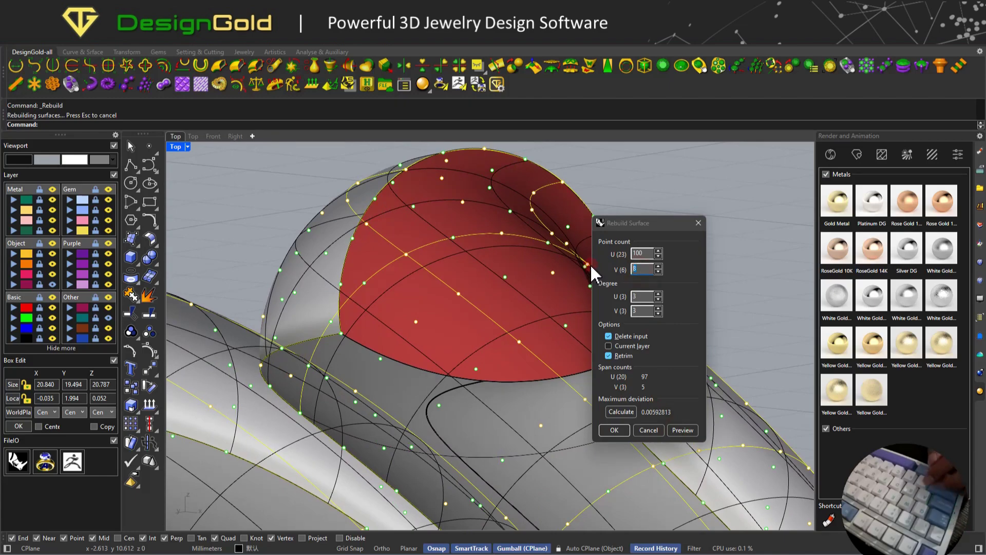
pyautogui.doubleClick(636, 268)
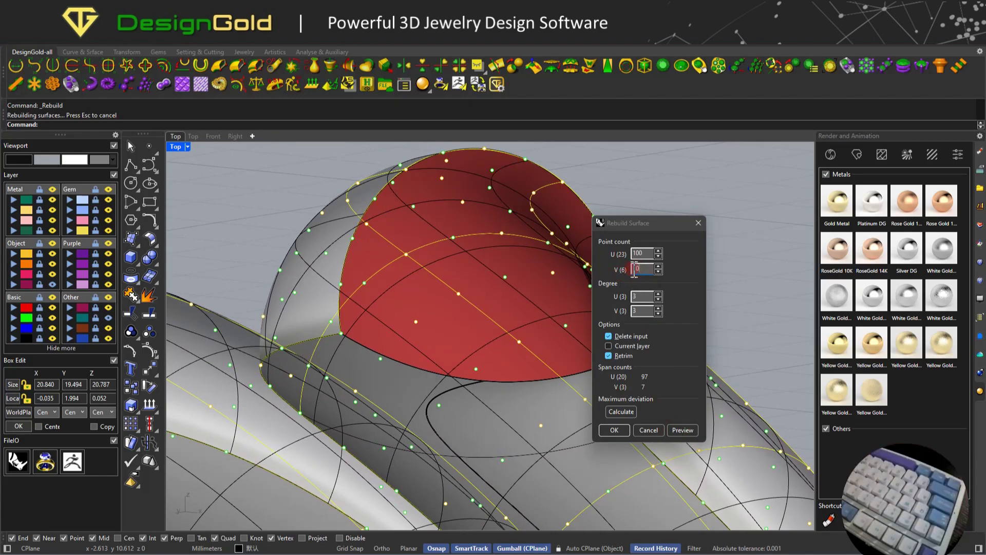
pyautogui.press('Return')
# Rebuild the inner surface of the coiled pipe with 100 U points and 10 V points, calculating the deviation before applying.
pyautogui.scroll(-10, 531, 263)
pyautogui.moveTo(488, 288); pyautogui.dragTo(534, 359, button='right')
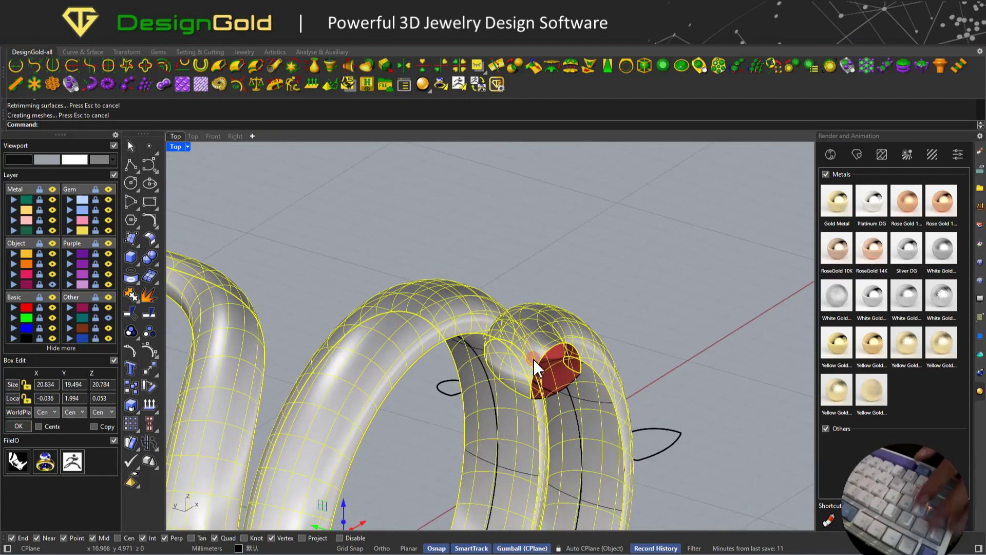
pyautogui.scroll(6, 534, 359)
pyautogui.click(564, 392)
pyautogui.write('re')
pyautogui.press('space')
pyautogui.moveTo(509, 317); pyautogui.dragTo(535, 303, button='right')
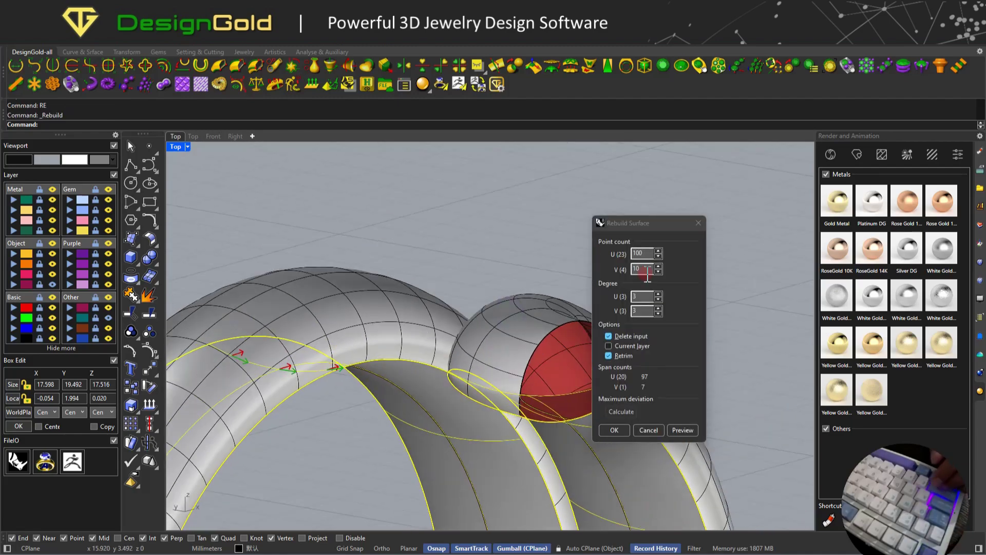
pyautogui.keyDown('shift'); pyautogui.moveTo(464, 346); pyautogui.dragTo(414, 290, button='right'); pyautogui.keyUp('shift')
pyautogui.scroll(-4, 413, 291)
pyautogui.click(621, 411)
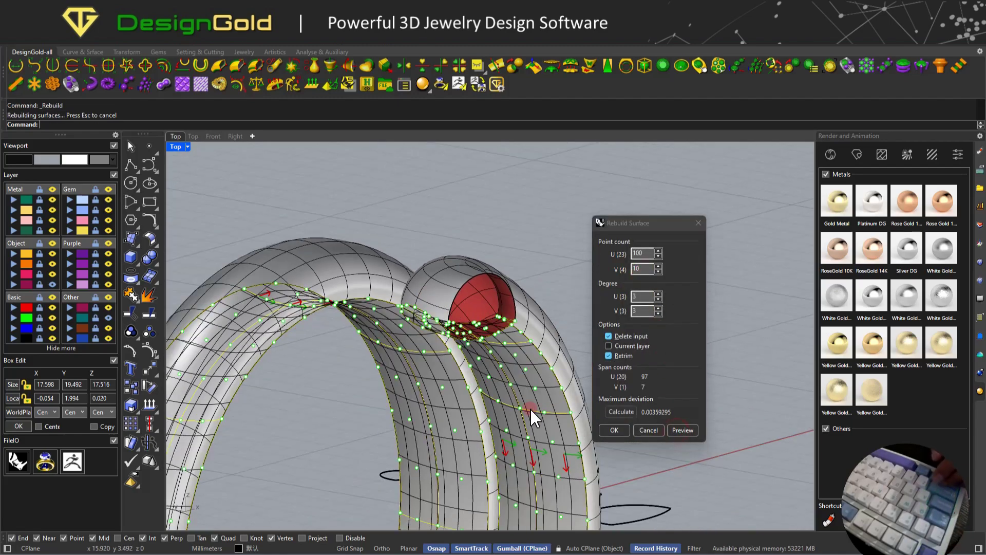
pyautogui.moveTo(531, 409); pyautogui.dragTo(513, 334, button='right')
pyautogui.scroll(-4, 534, 337)
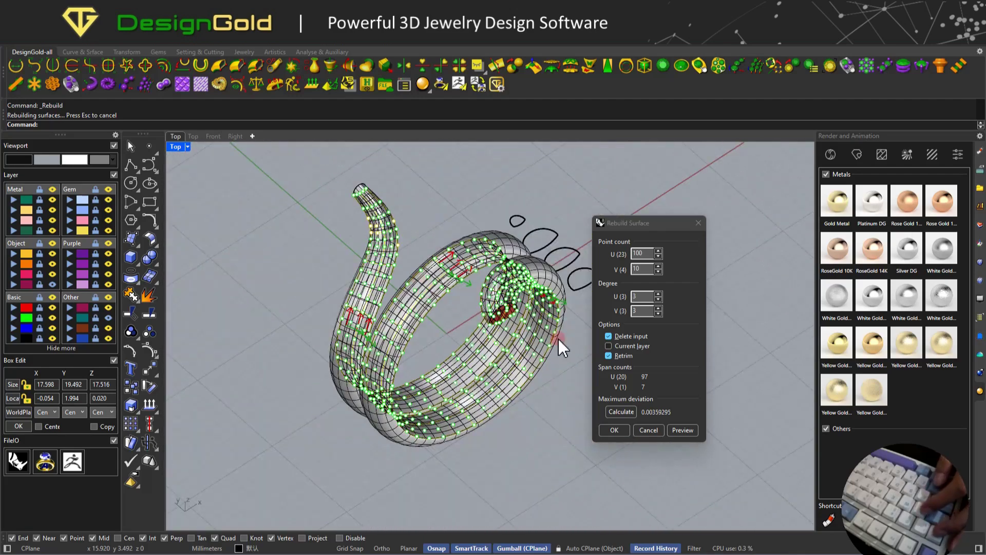
pyautogui.click(615, 430)
# Start Texture3D mapping on the outer surface of the coiled pipe.
pyautogui.moveTo(532, 387); pyautogui.dragTo(564, 236, button='right')
pyautogui.scroll(5, 433, 206)
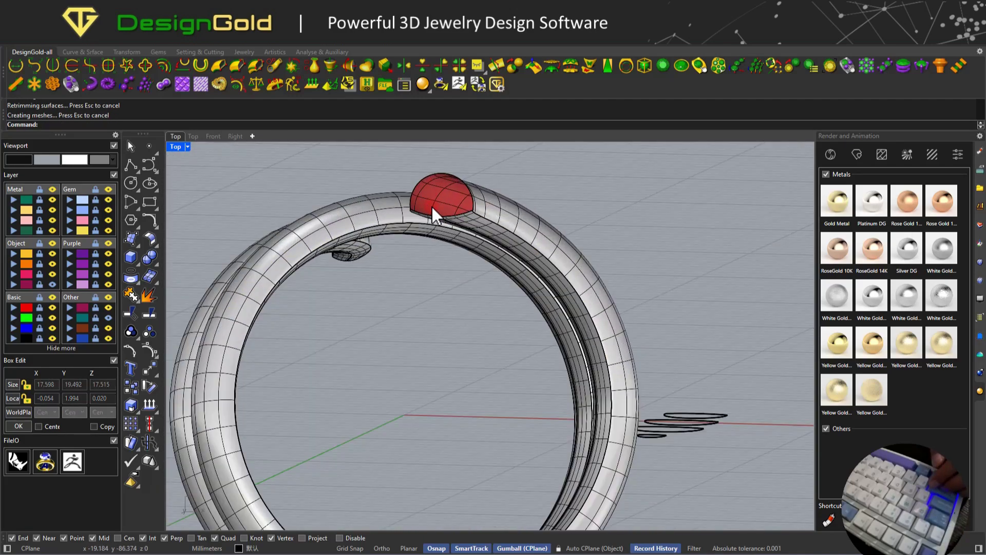
pyautogui.moveTo(485, 227); pyautogui.dragTo(534, 344, button='right')
pyautogui.click(526, 215)
pyautogui.keyDown('shift'); pyautogui.moveTo(526, 214); pyautogui.dragTo(543, 272, button='right'); pyautogui.keyUp('shift')
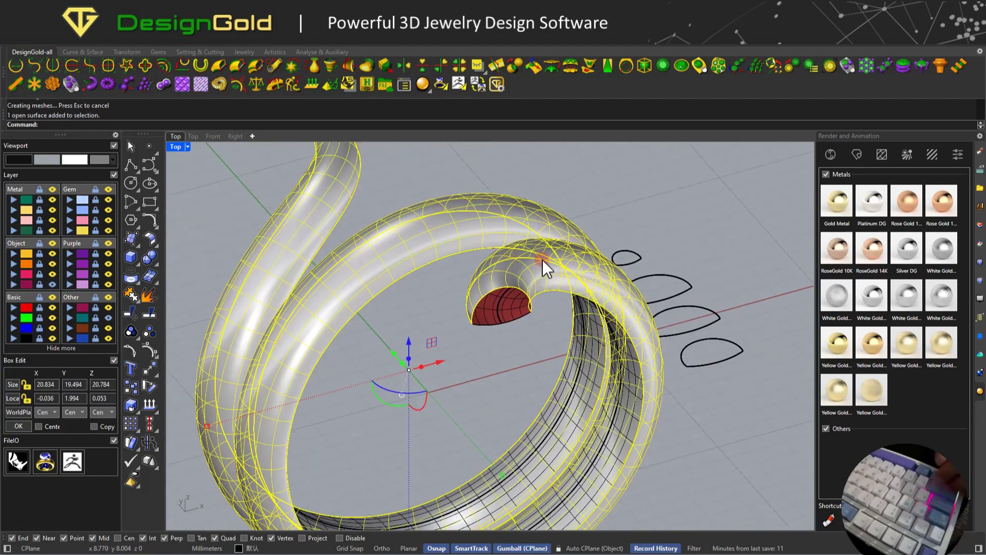
pyautogui.scroll(-2, 540, 275)
pyautogui.click(181, 84)
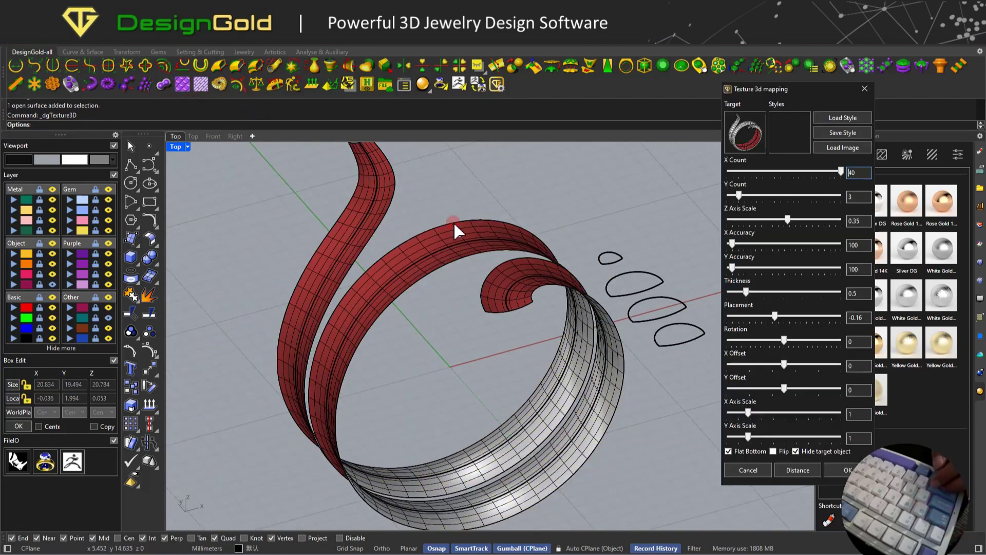
pyautogui.moveTo(781, 87); pyautogui.dragTo(694, 142)
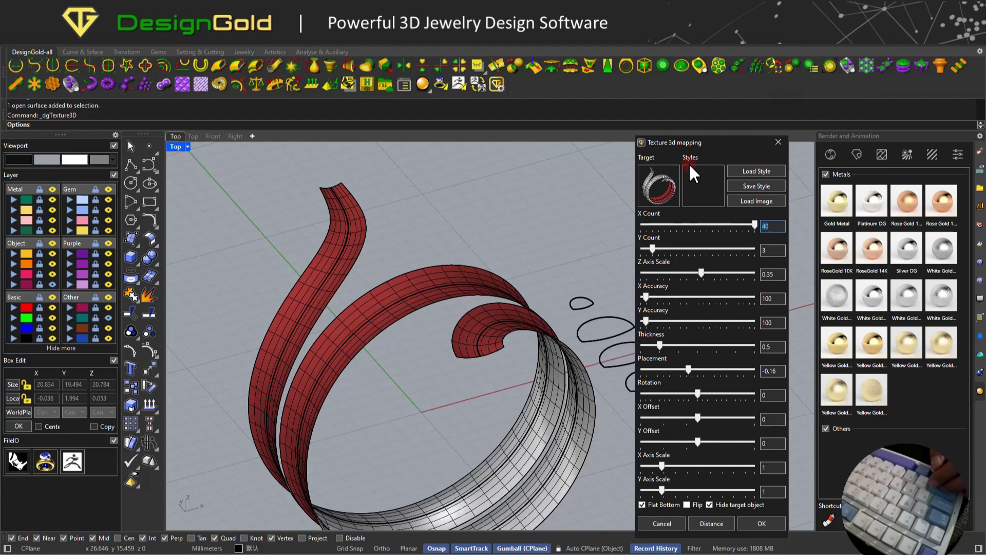
# Apply a snake-scale style from the texture styles library to the outer pipe surface and move the library clear of the ring.
pyautogui.click(704, 191)
pyautogui.moveTo(377, 360); pyautogui.dragTo(391, 382)
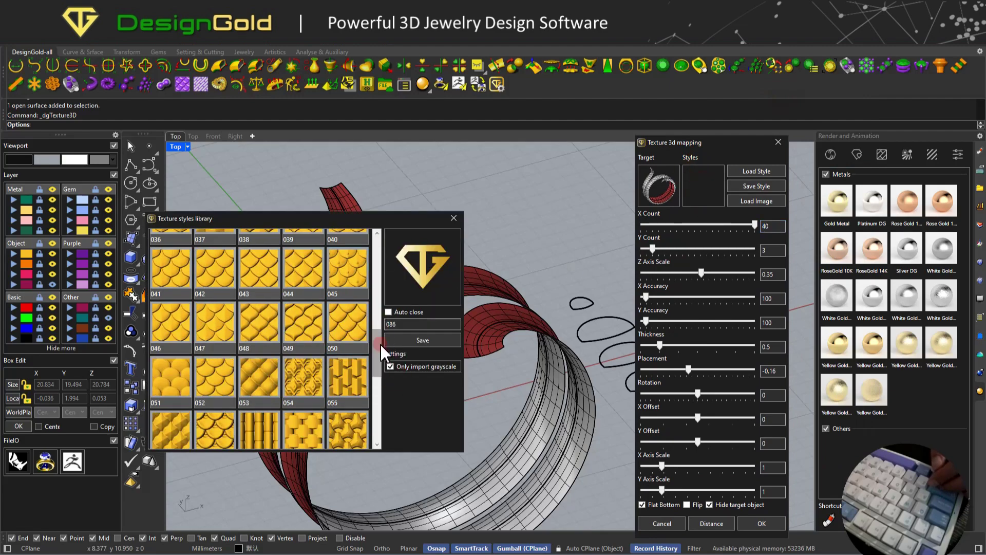
pyautogui.moveTo(380, 343); pyautogui.dragTo(379, 228)
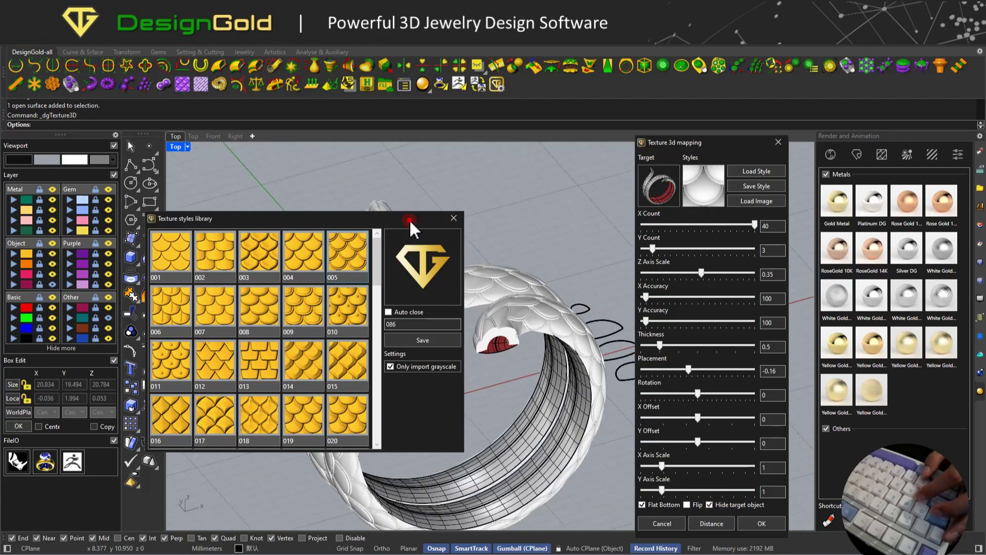
pyautogui.moveTo(412, 221); pyautogui.dragTo(343, 224)
pyautogui.scroll(-7, 538, 259)
pyautogui.moveTo(535, 272); pyautogui.dragTo(551, 266, button='right')
pyautogui.scroll(4, 551, 267)
# Set the scale texture's rotation to -90.
pyautogui.click(662, 272)
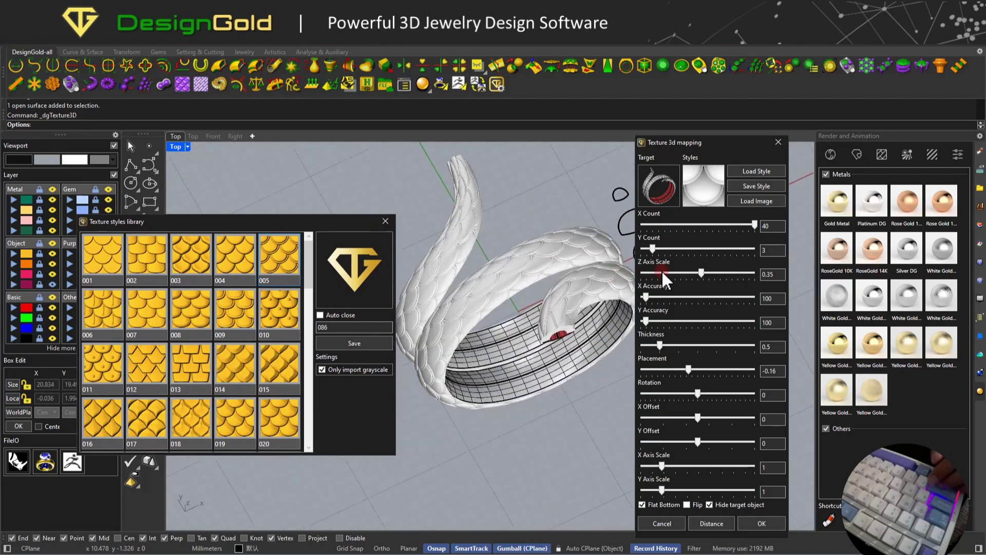
pyautogui.click(772, 231)
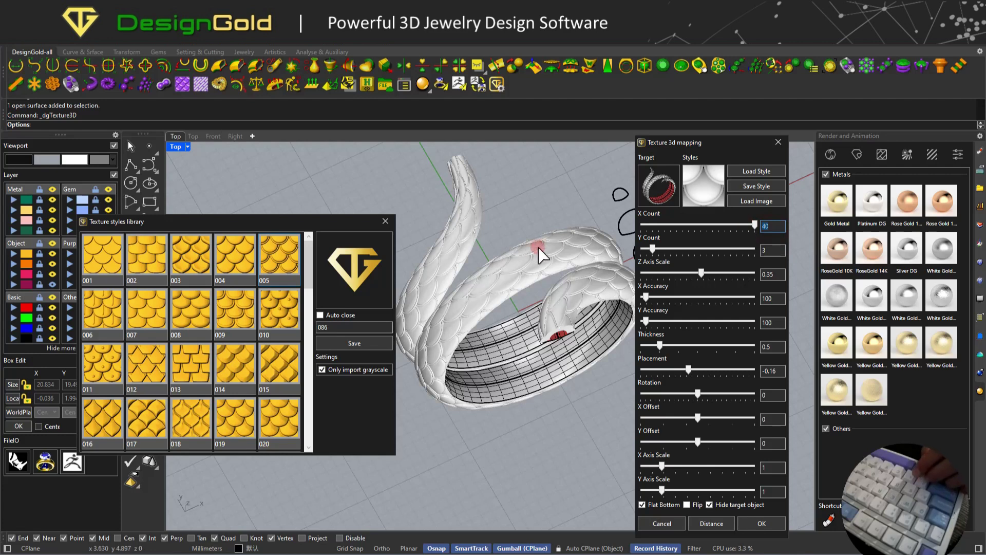
pyautogui.scroll(2, 538, 249)
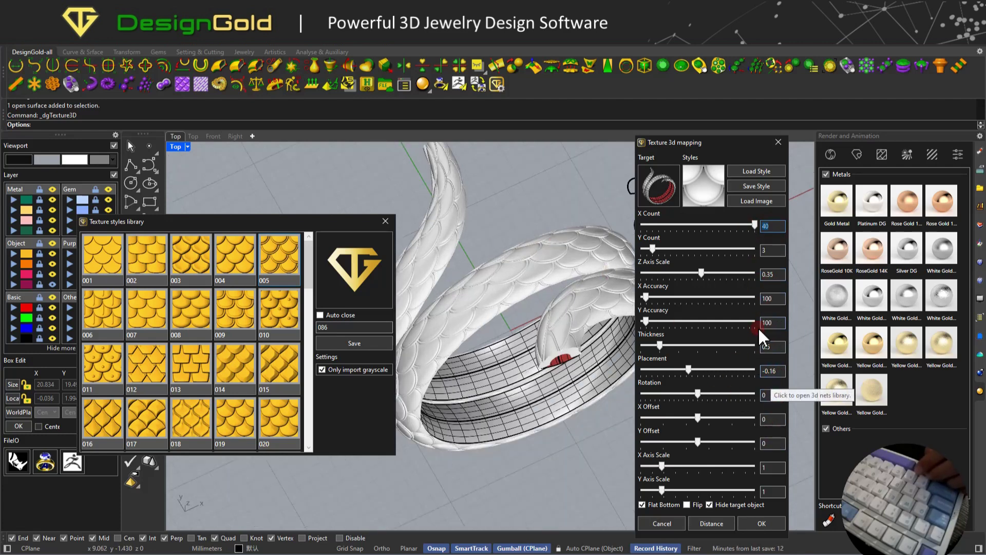
pyautogui.moveTo(773, 299); pyautogui.dragTo(730, 303)
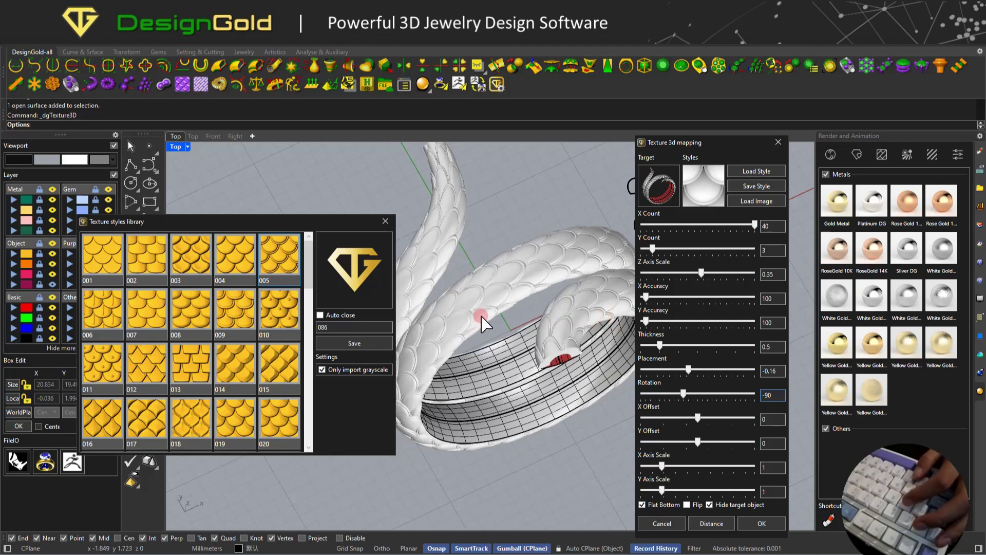
pyautogui.scroll(-2, 617, 303)
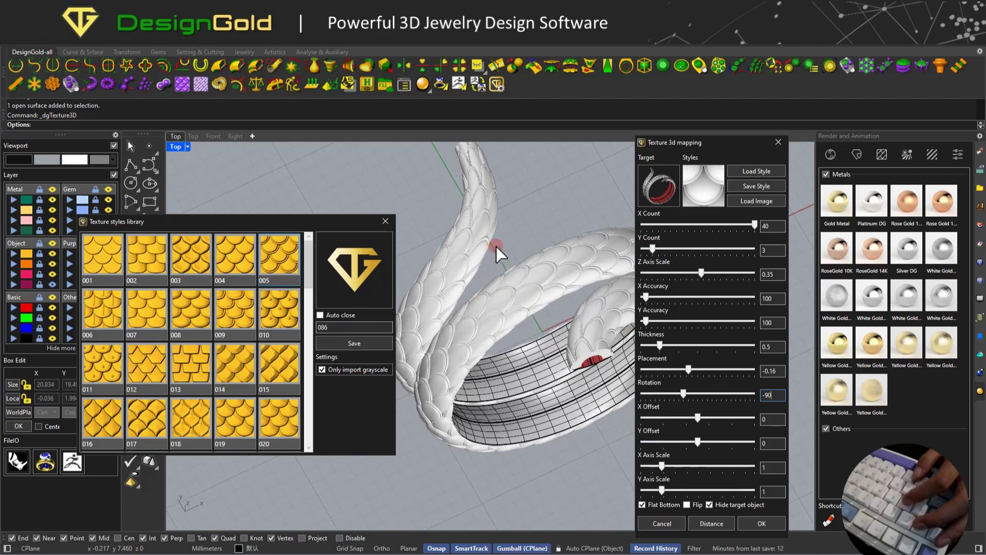
pyautogui.moveTo(517, 352); pyautogui.dragTo(606, 275, button='right')
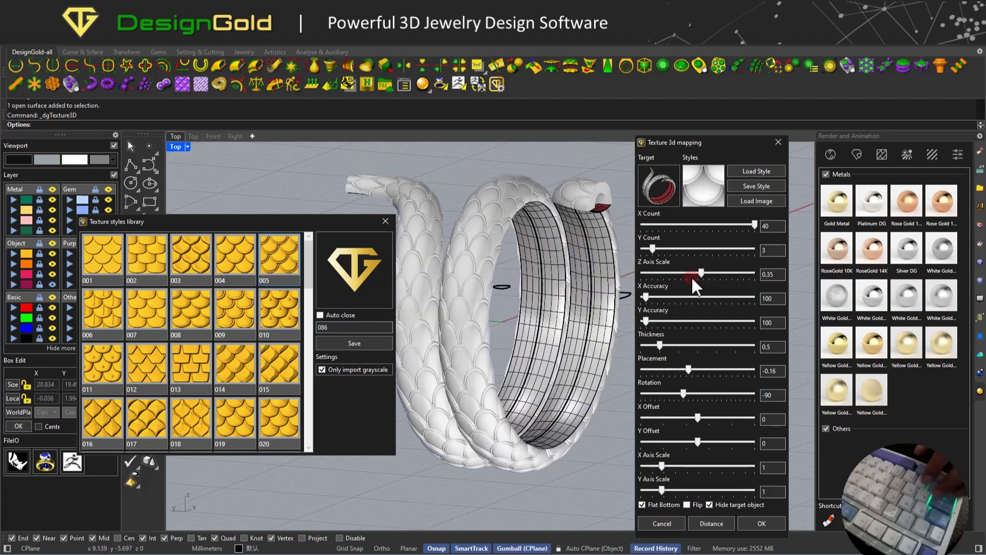
pyautogui.moveTo(781, 302); pyautogui.dragTo(753, 303)
pyautogui.scroll(8, 497, 200)
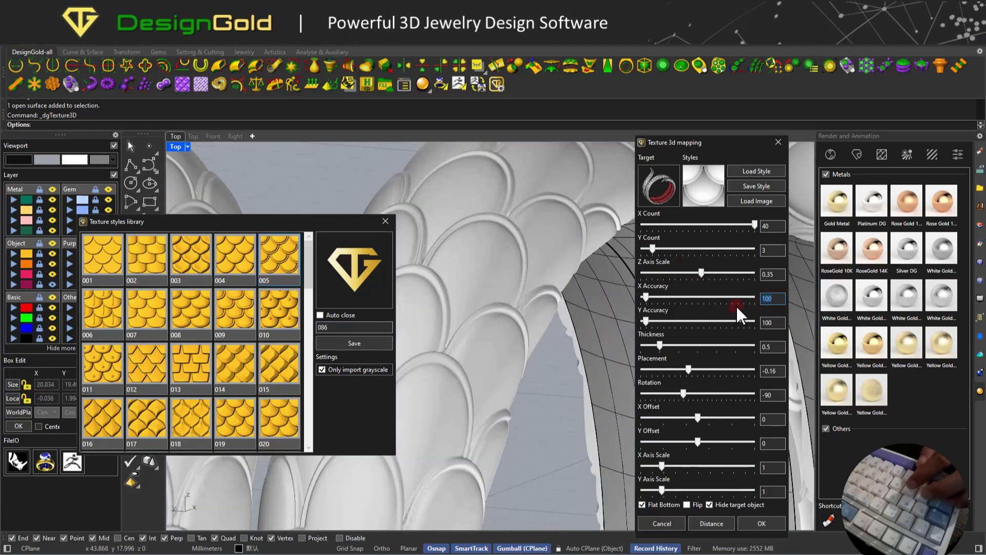
pyautogui.click(777, 302)
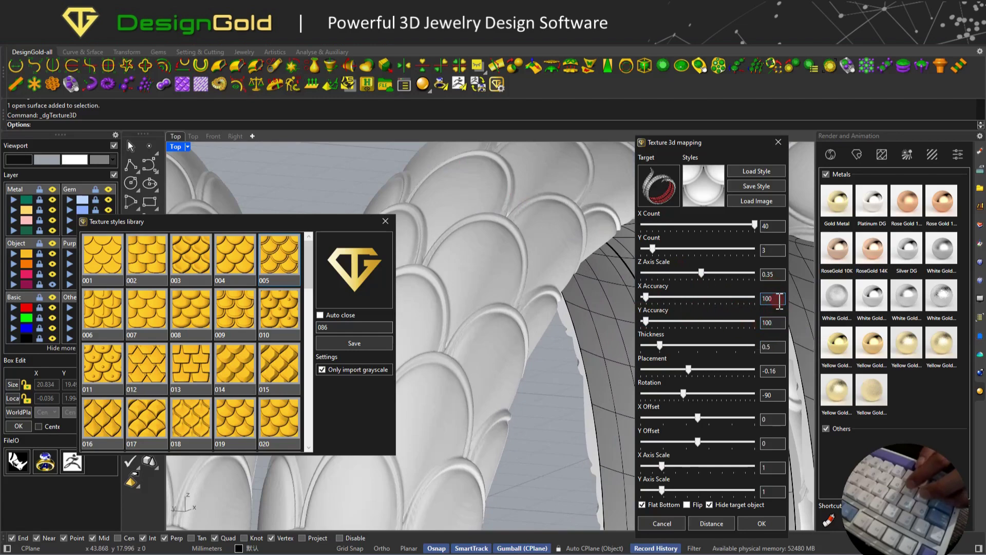
pyautogui.scroll(-5, 627, 303)
pyautogui.click(777, 298)
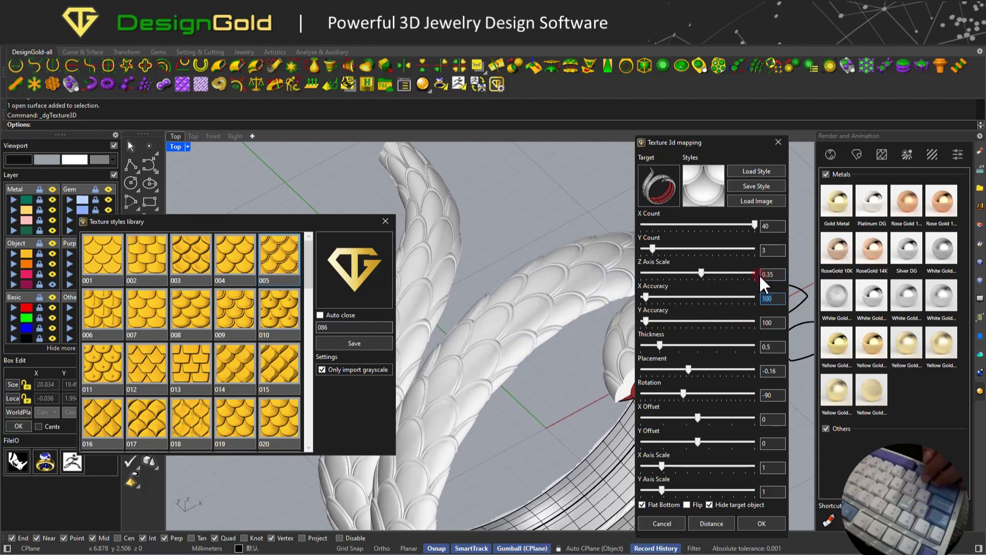
# Turn off hiding of the target object for the scale texture and check the open end of the pipe.
pyautogui.scroll(-3, 541, 310)
pyautogui.moveTo(541, 311); pyautogui.dragTo(517, 282, button='right')
pyautogui.scroll(2, 570, 286)
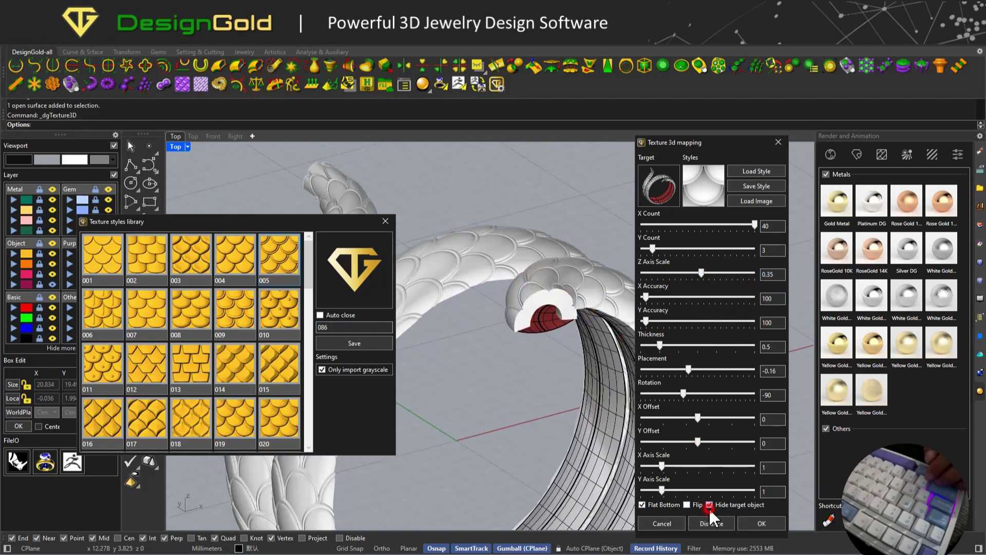
pyautogui.click(710, 507)
pyautogui.moveTo(590, 341); pyautogui.dragTo(534, 332, button='right')
pyautogui.scroll(3, 536, 334)
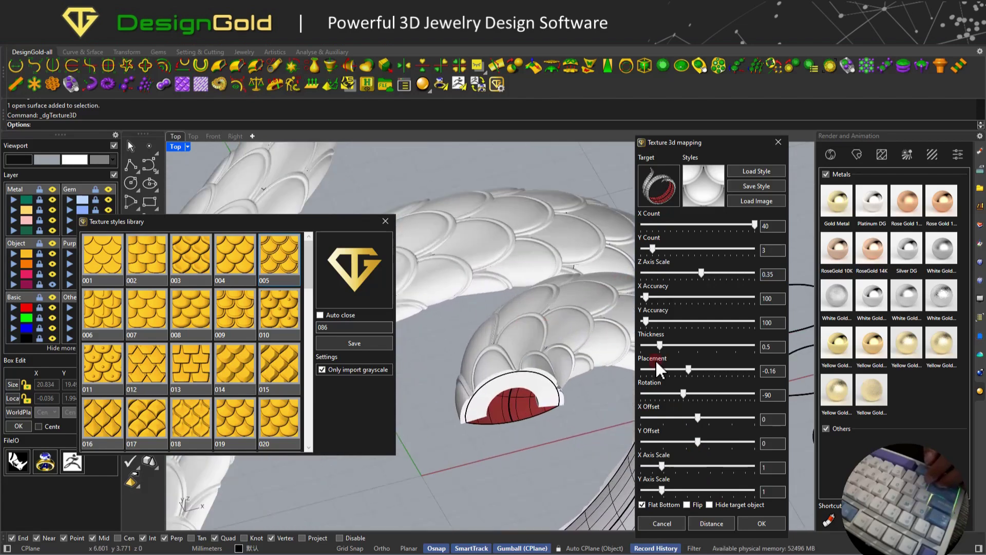
pyautogui.click(710, 505)
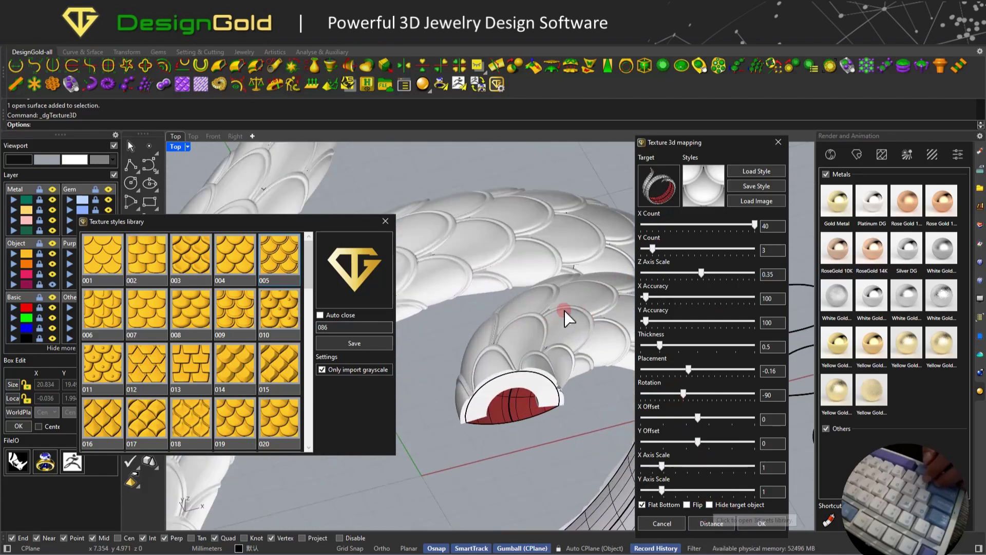
# Set the scale texture's placement to -0.15 and check the fit around the coil.
pyautogui.click(772, 394)
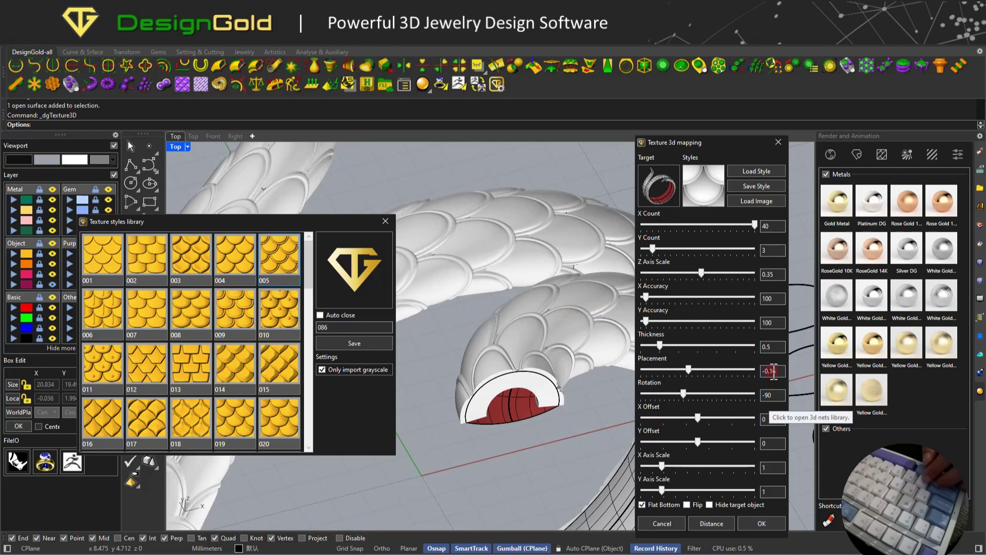
pyautogui.moveTo(783, 371); pyautogui.dragTo(773, 371)
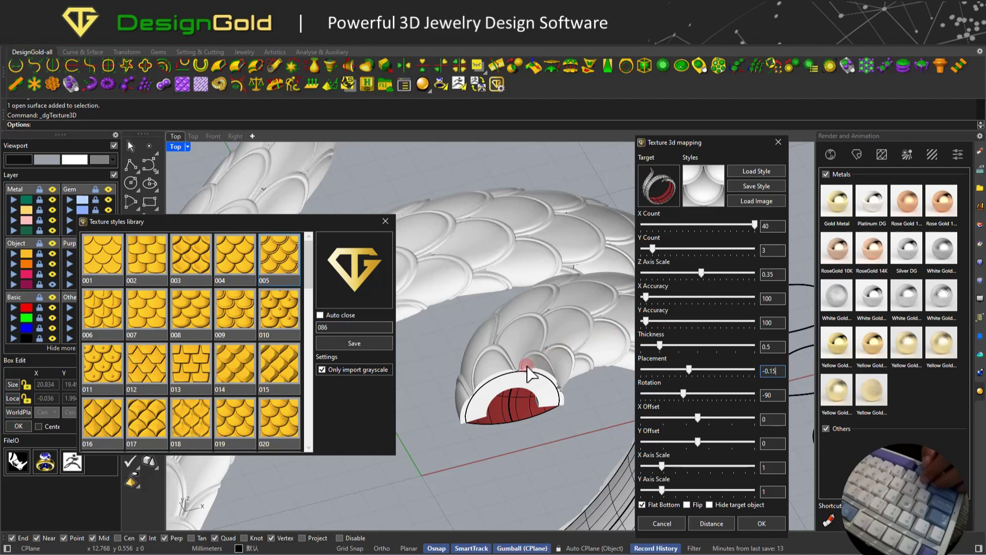
pyautogui.scroll(-8, 529, 331)
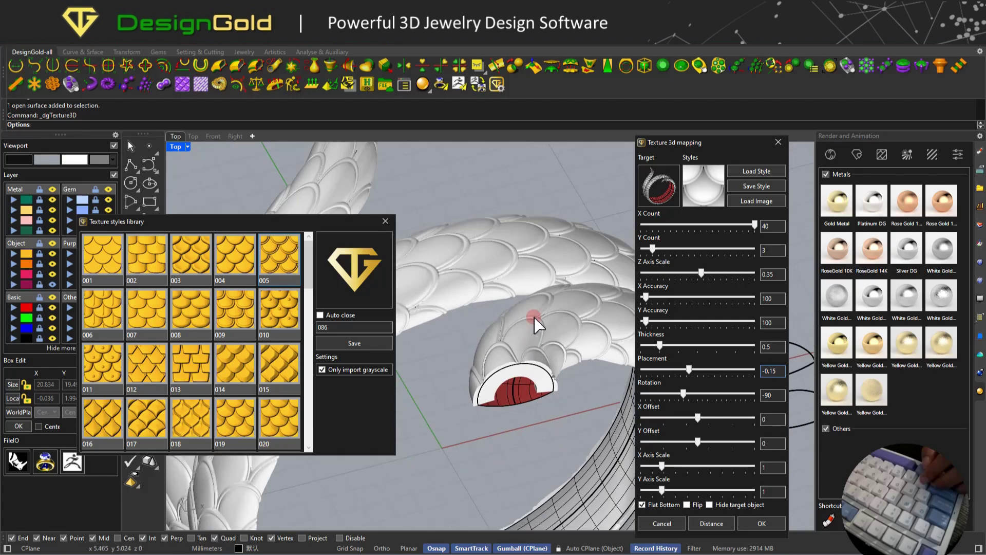
pyautogui.scroll(5, 515, 290)
pyautogui.moveTo(509, 259); pyautogui.dragTo(554, 248, button='right')
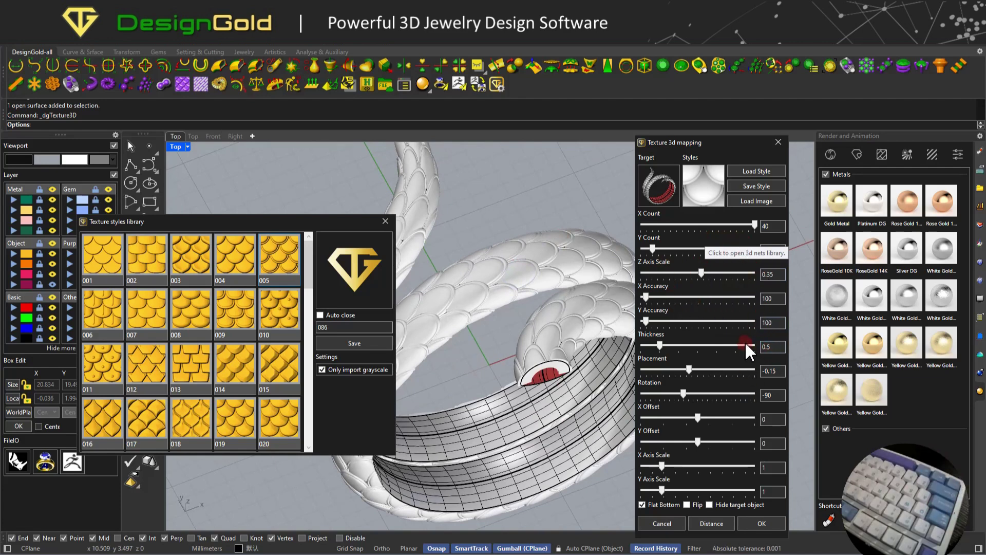
pyautogui.moveTo(591, 368); pyautogui.dragTo(477, 309, button='right')
# Close the texture styles library and accept the 3D scale texture mapping.
pyautogui.click(385, 221)
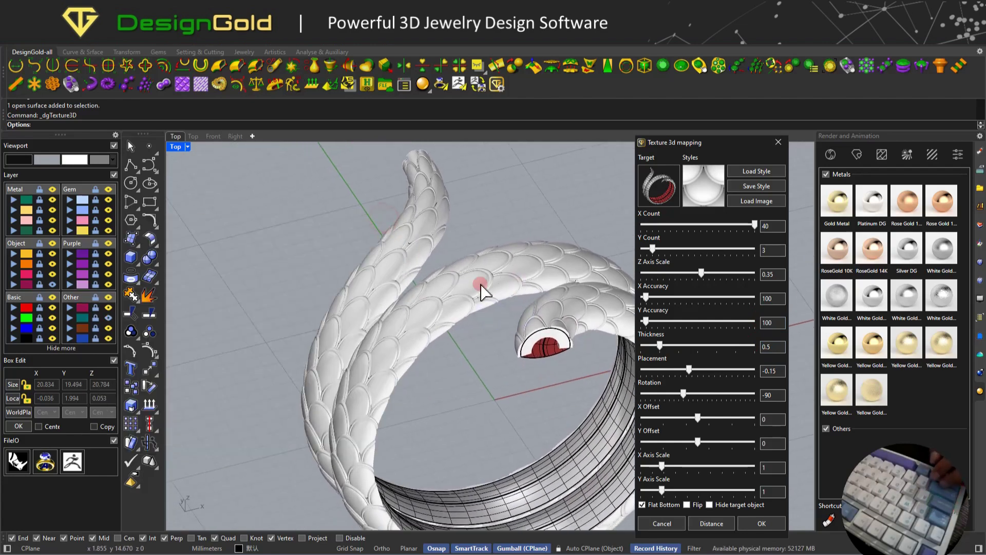
pyautogui.scroll(3, 498, 308)
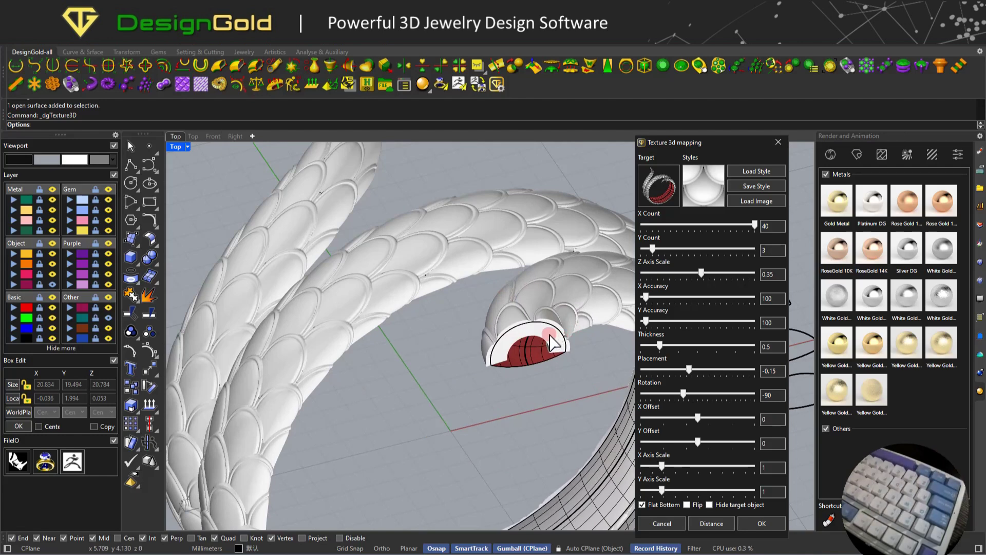
pyautogui.scroll(-5, 553, 342)
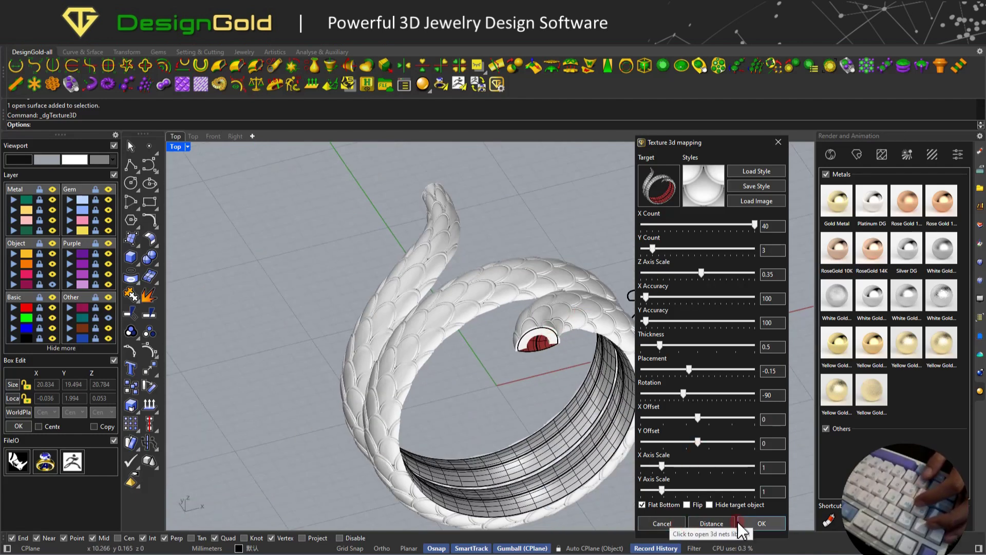
pyautogui.rightClick(482, 374)
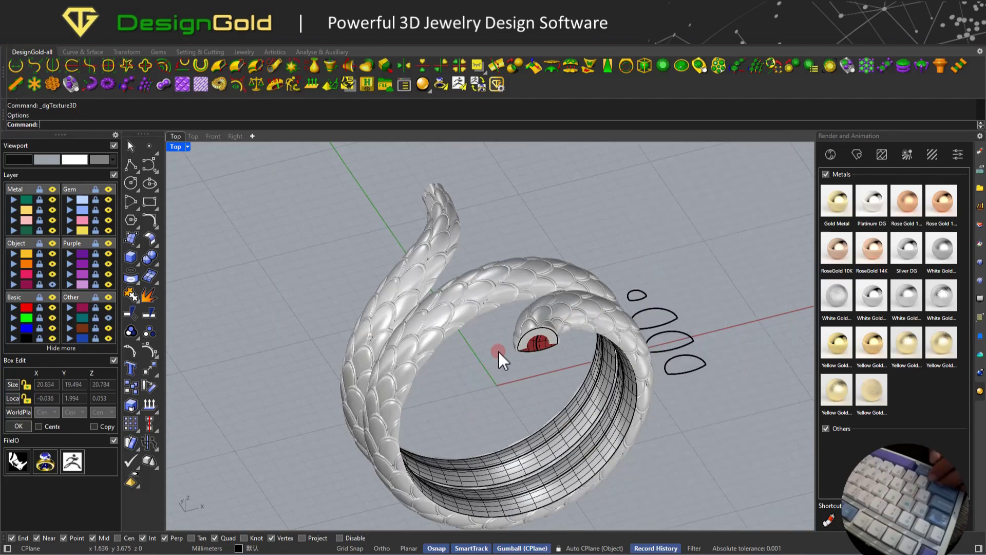
# Create UV curves from the inner surface of the coiled pipe, working in the top view.
pyautogui.moveTo(477, 365); pyautogui.dragTo(503, 379, button='right')
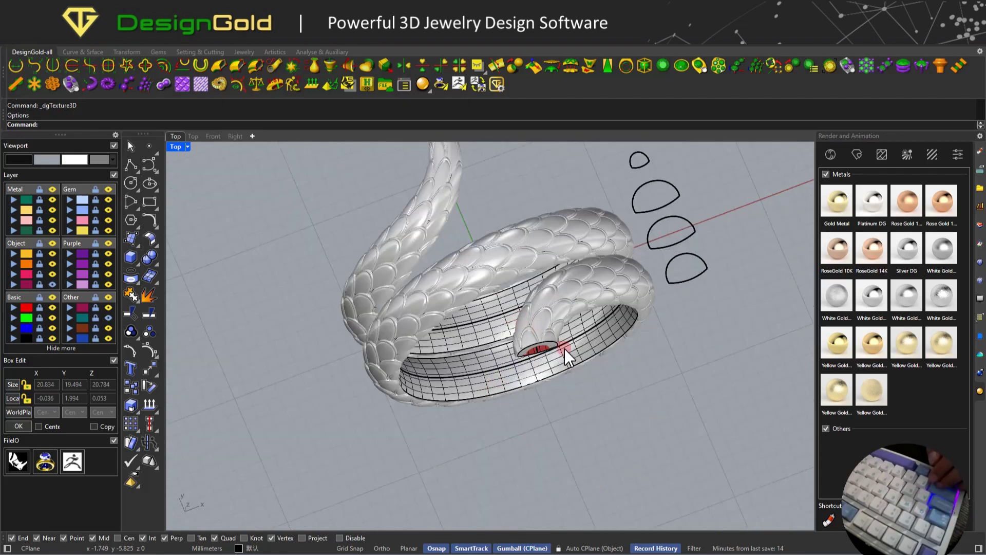
pyautogui.moveTo(566, 348); pyautogui.dragTo(436, 258, button='right')
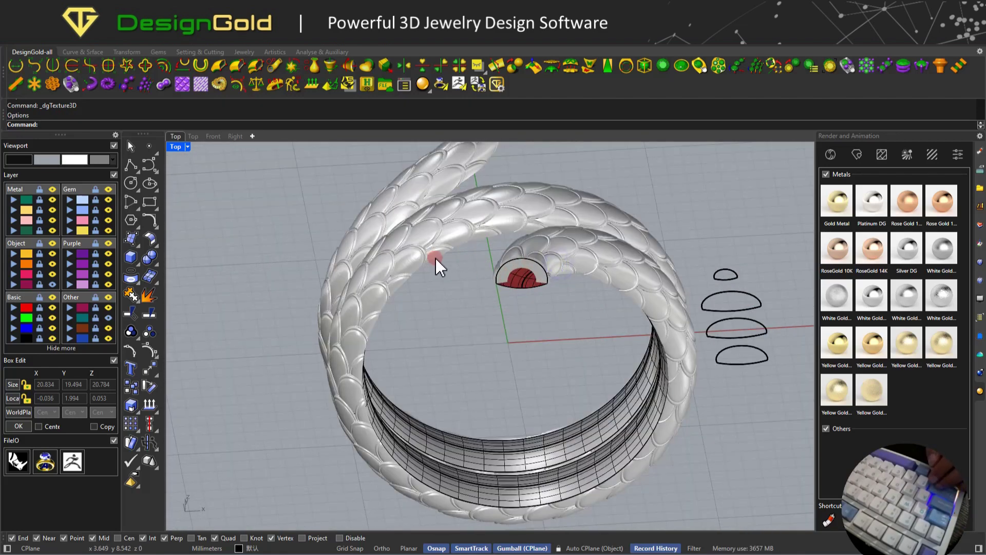
pyautogui.moveTo(577, 319); pyautogui.dragTo(506, 358, button='right')
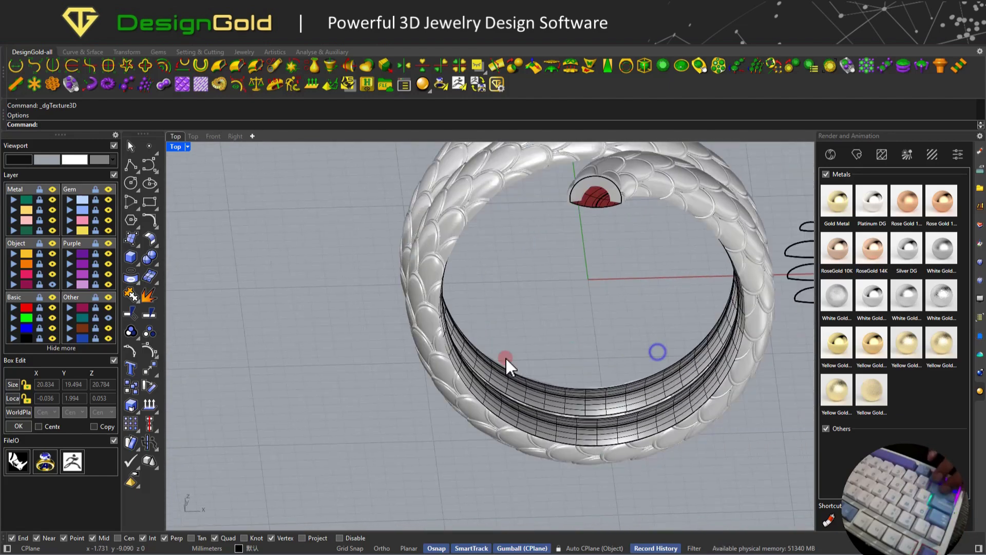
pyautogui.scroll(6, 592, 395)
pyautogui.click(592, 394)
pyautogui.click(633, 430)
pyautogui.scroll(-7, 558, 406)
pyautogui.moveTo(542, 396); pyautogui.dragTo(615, 307, button='right')
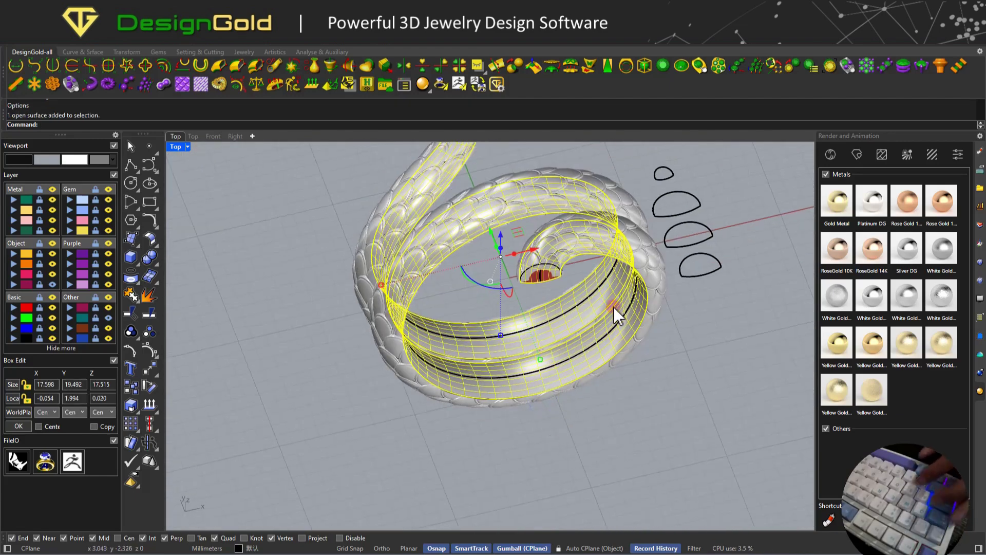
pyautogui.hotkey('ctrl', 'F1')
pyautogui.moveTo(523, 336); pyautogui.dragTo(470, 311, button='right')
pyautogui.scroll(-3, 508, 347)
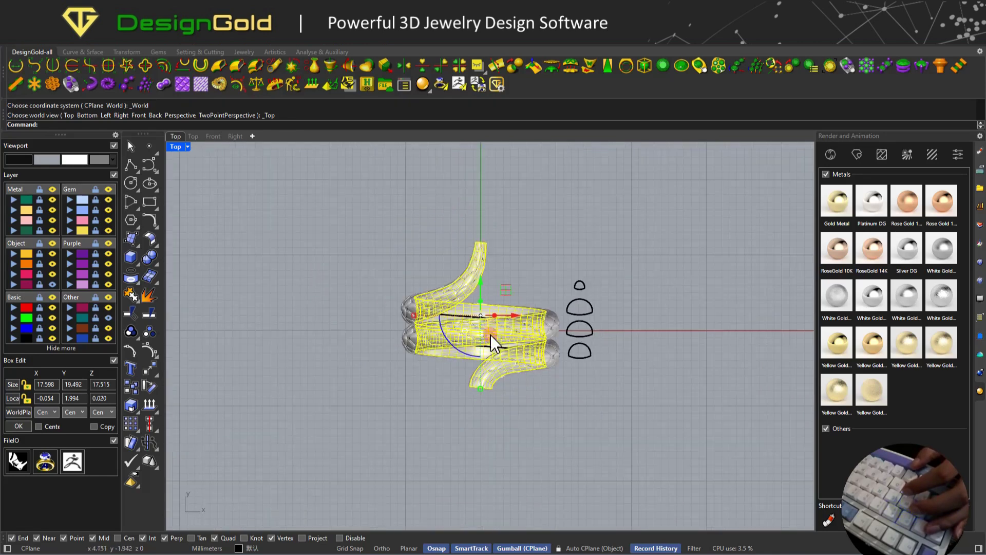
pyautogui.keyDown('ctrl'); pyautogui.keyDown('shift'); pyautogui.moveTo(503, 356); pyautogui.dragTo(504, 257, button='right'); pyautogui.keyUp('shift'); pyautogui.keyUp('ctrl')
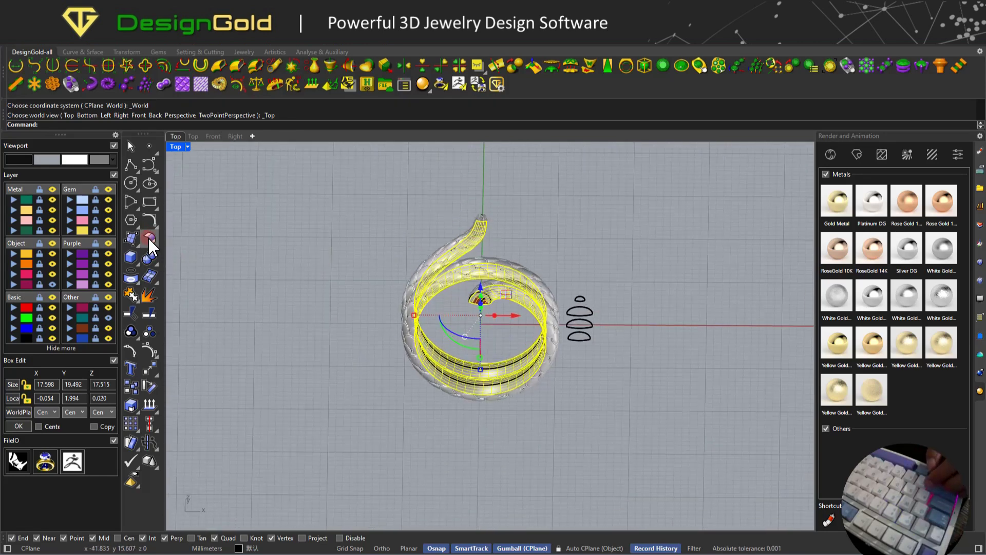
pyautogui.click(132, 278)
pyautogui.click(169, 337)
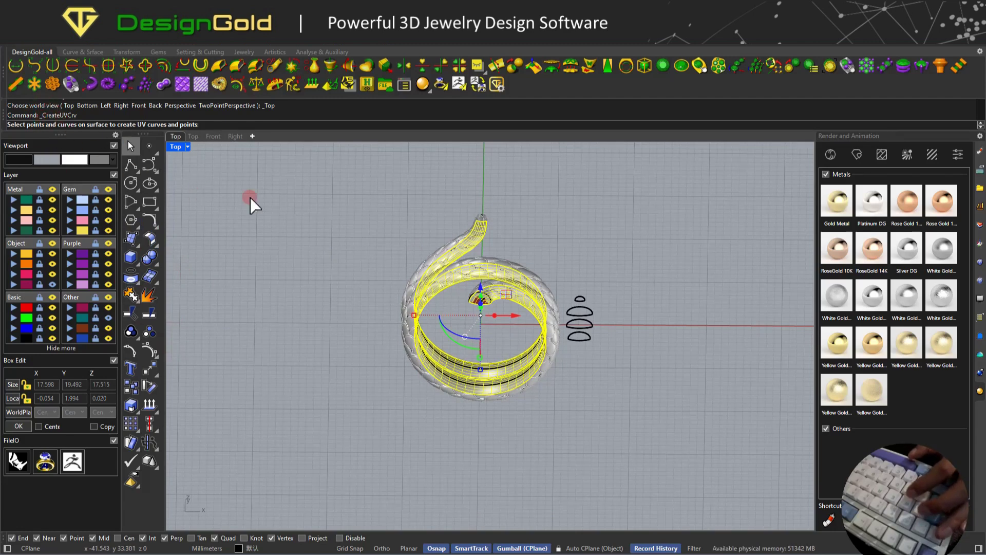
pyautogui.press('Return')
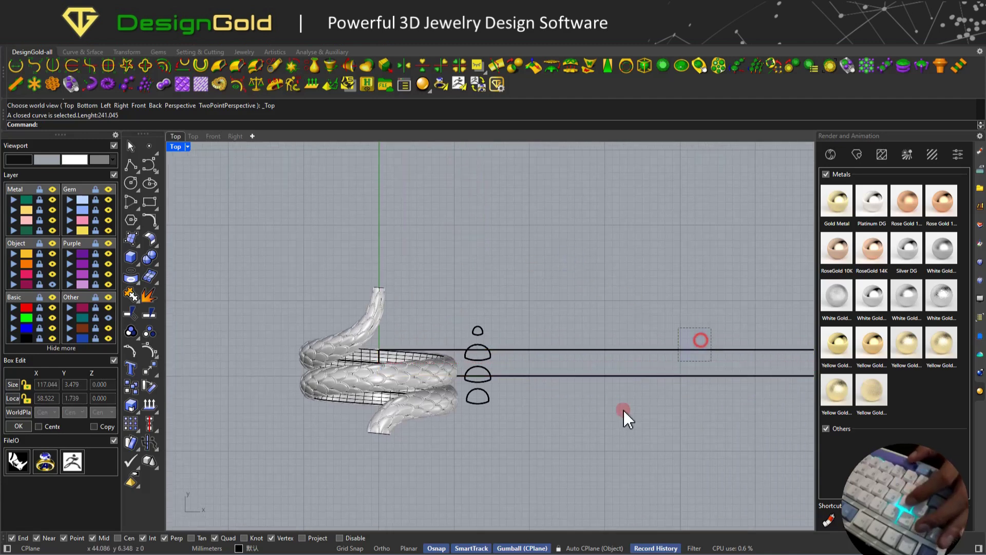
# Move the flattened UV rectangle clear of the coiled ring along Y, centring it at about Y 15.2.
pyautogui.moveTo(623, 410); pyautogui.dragTo(617, 416)
pyautogui.moveTo(533, 339); pyautogui.dragTo(482, 285, button='right')
pyautogui.scroll(-6, 482, 282)
pyautogui.moveTo(635, 261); pyautogui.dragTo(634, 207)
pyautogui.click(513, 192)
pyautogui.scroll(4, 454, 208)
pyautogui.moveTo(457, 213); pyautogui.dragTo(402, 260)
pyautogui.press('Escape')
# Draw a sphere centred on the midpoint of the UV rectangle's short edge, reaching its corner, about 3.48 mm in diameter.
pyautogui.click(136, 264)
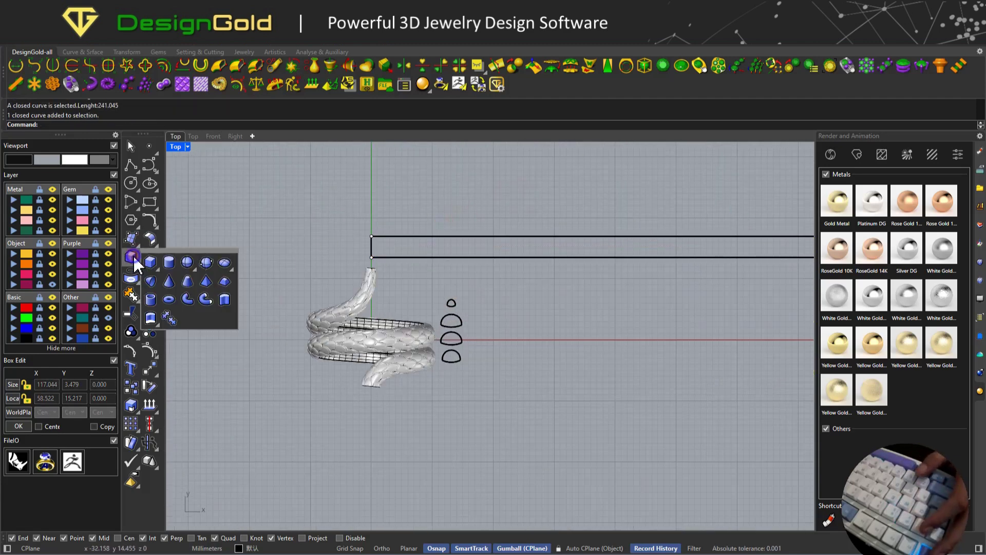
pyautogui.click(188, 262)
pyautogui.scroll(3, 384, 236)
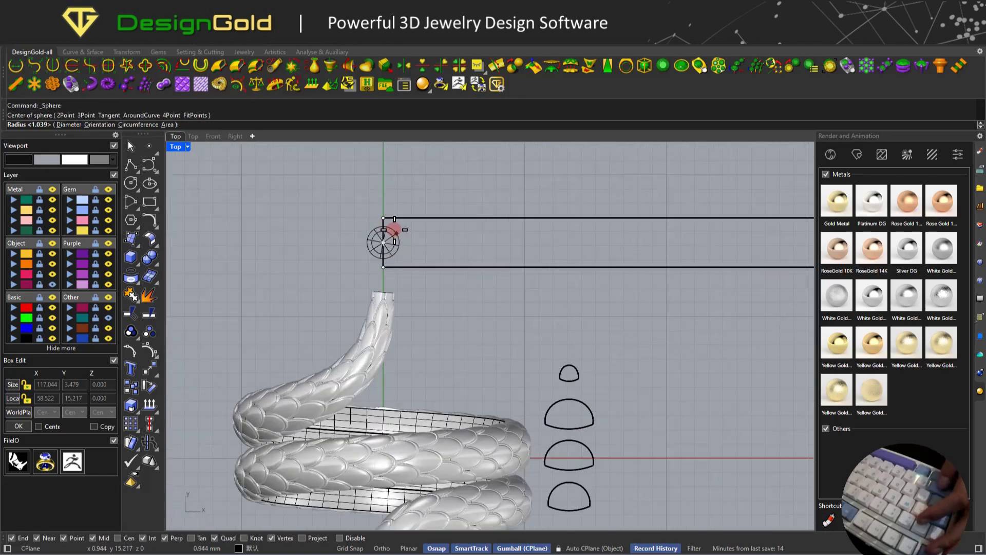
pyautogui.click(380, 214)
pyautogui.click(396, 248)
# Rotate the sphere a quarter turn about its centre in the front view.
pyautogui.press('F2')
pyautogui.scroll(5, 390, 237)
pyautogui.moveTo(375, 220); pyautogui.dragTo(376, 291, button='right')
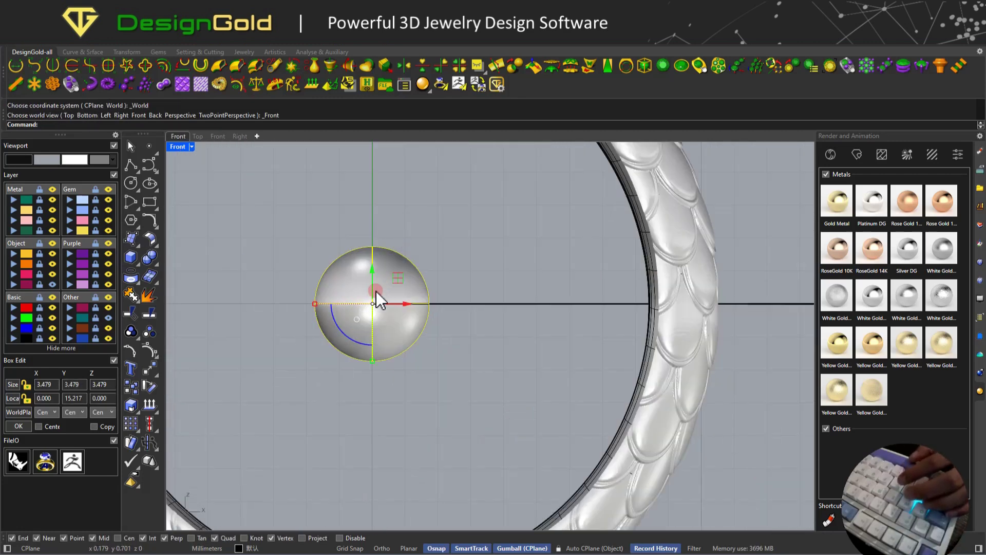
pyautogui.moveTo(358, 341); pyautogui.dragTo(377, 292)
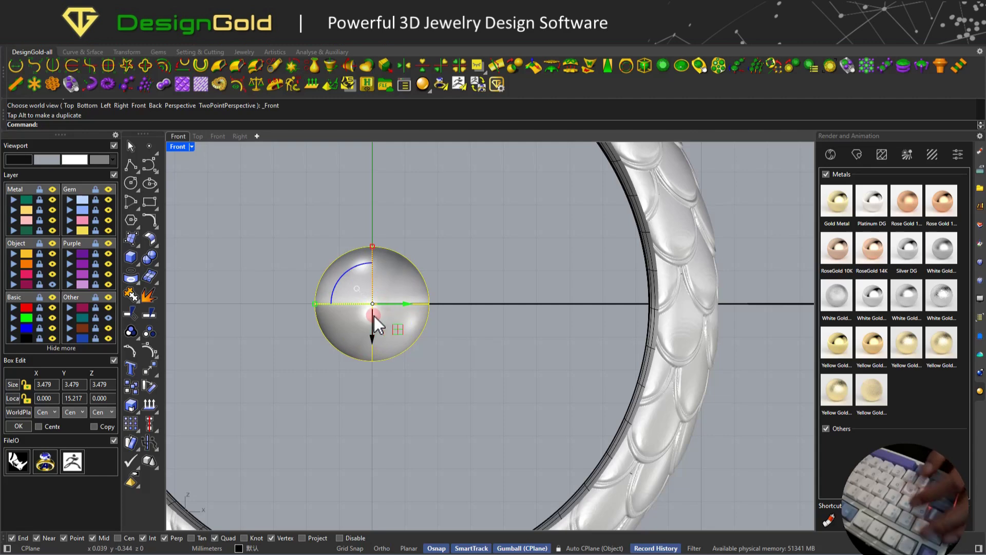
pyautogui.hotkey('ctrl', 'F1')
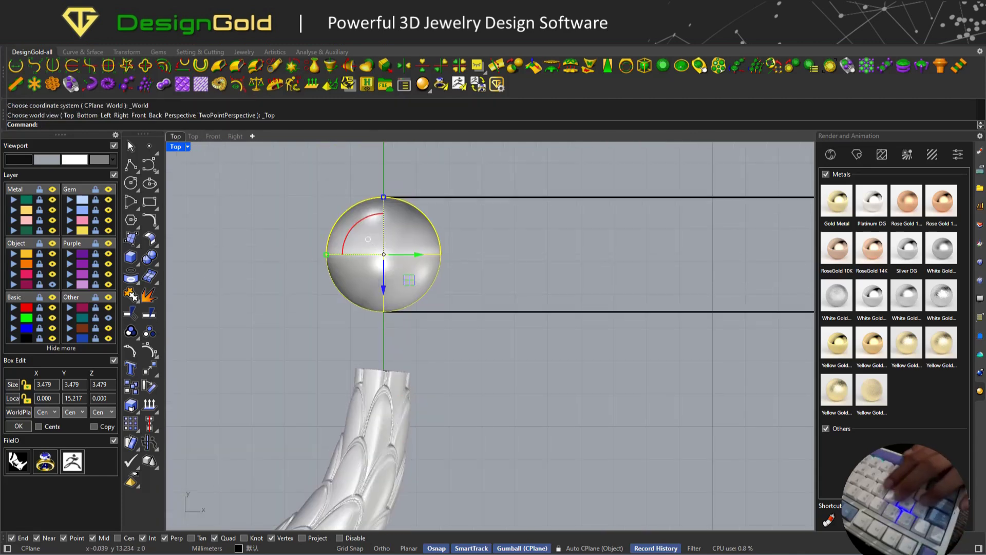
# Rebuild the sphere with 8 U points and 8 V points, calculating the deviation before applying.
pyautogui.write('re')
pyautogui.rightClick(532, 293)
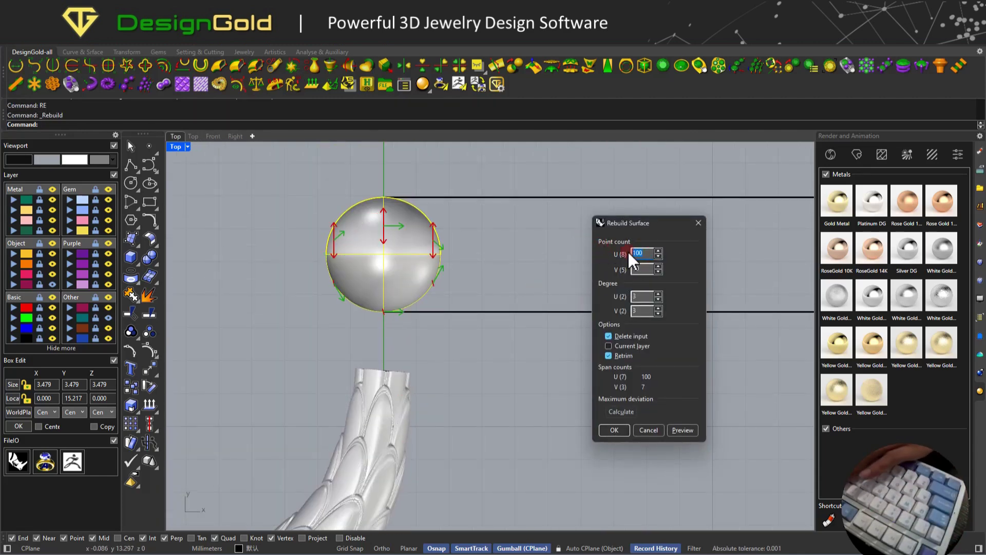
pyautogui.write('8')
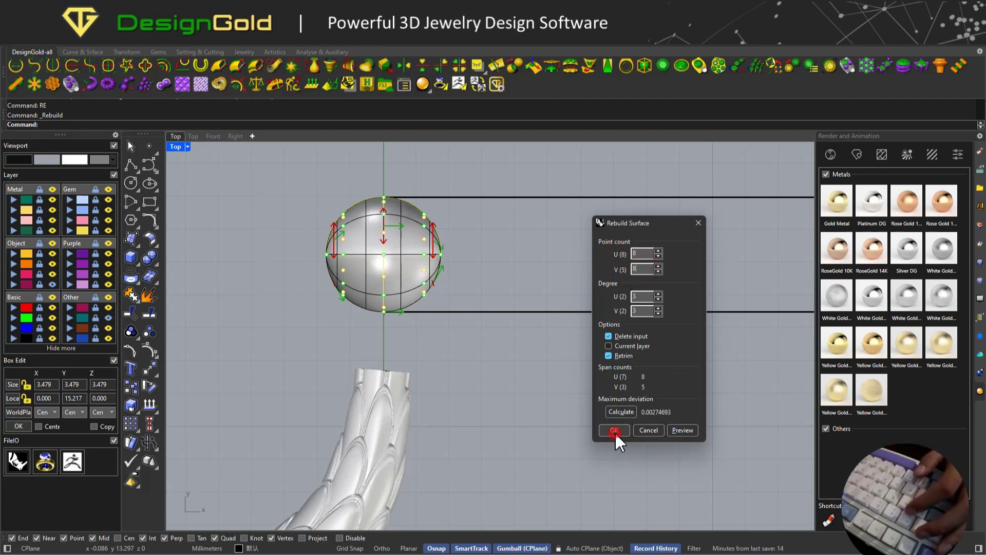
pyautogui.click(616, 433)
# Show the sphere's control points and stretch the positive-X side column of points in Y.
pyautogui.moveTo(416, 254); pyautogui.dragTo(453, 318, button='right')
pyautogui.scroll(6, 453, 314)
pyautogui.write('f')
pyautogui.press('space')
pyautogui.scroll(-2, 497, 278)
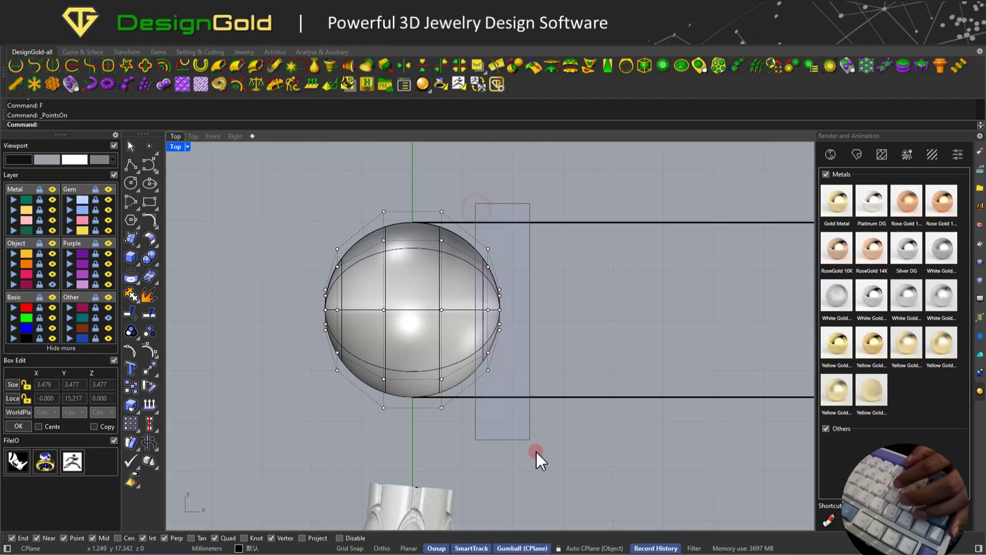
pyautogui.moveTo(536, 452); pyautogui.dragTo(537, 452)
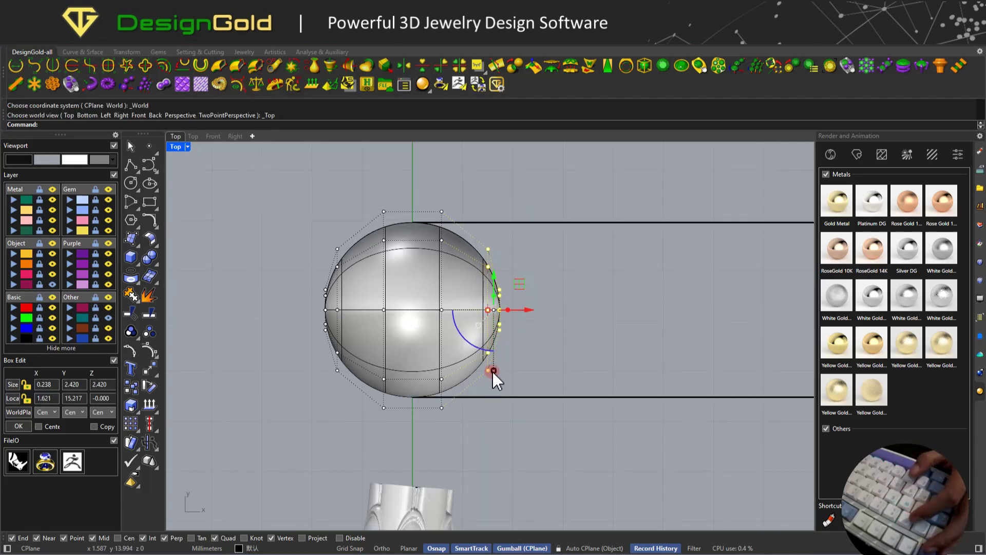
pyautogui.moveTo(494, 372); pyautogui.dragTo(503, 392)
pyautogui.press('Escape')
# Stretch the negative-X side control points in Y to about 3.57 mm, squaring off the sphere's outline.
pyautogui.scroll(2, 497, 268)
pyautogui.scroll(-2, 480, 282)
pyautogui.scroll(-2, 470, 282)
pyautogui.moveTo(342, 232); pyautogui.dragTo(377, 394)
pyautogui.moveTo(356, 356); pyautogui.dragTo(356, 380)
# Squash the sphere into a low dome in the front view by adjusting its lower and upper control points in Z.
pyautogui.press('F2')
pyautogui.press('Escape')
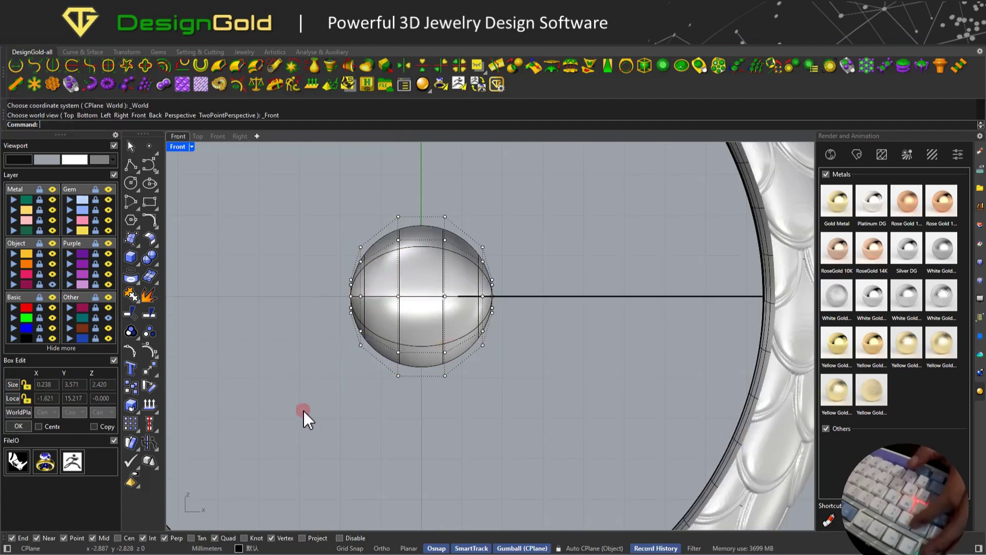
pyautogui.moveTo(305, 404); pyautogui.dragTo(527, 303)
pyautogui.scroll(4, 447, 311)
pyautogui.moveTo(407, 408); pyautogui.dragTo(409, 275)
pyautogui.moveTo(257, 161); pyautogui.dragTo(264, 229, button='right')
pyautogui.moveTo(226, 194); pyautogui.dragTo(538, 341)
pyautogui.scroll(2, 442, 313)
pyautogui.moveTo(401, 359); pyautogui.dragTo(396, 297)
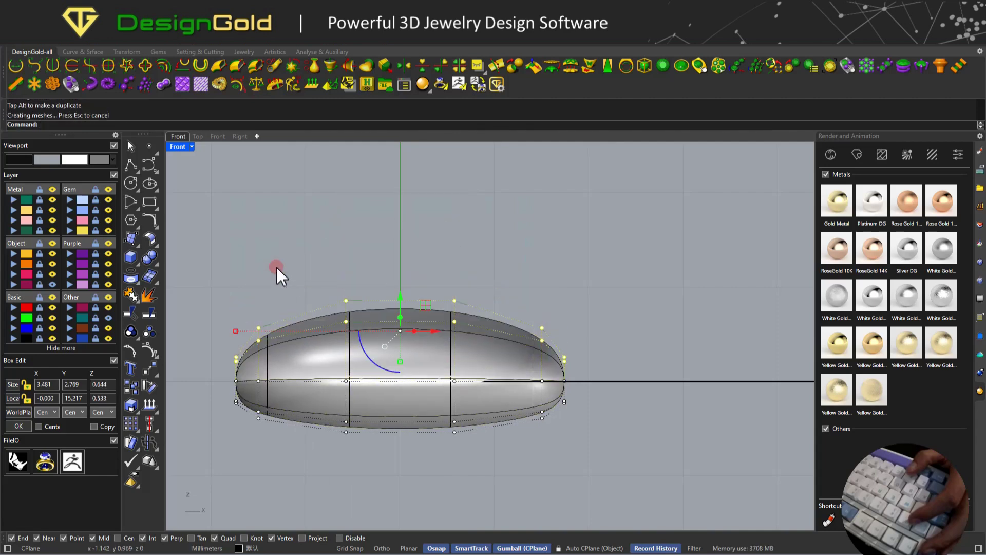
# Raise the upper control points at the dome's positive-X end, making the form about 1.47 mm high.
pyautogui.moveTo(277, 268); pyautogui.dragTo(432, 307)
pyautogui.moveTo(413, 245); pyautogui.dragTo(580, 348)
pyautogui.moveTo(553, 289); pyautogui.dragTo(555, 270)
pyautogui.click(360, 273)
pyautogui.press('Escape')
# Show the dome's control points again and lower the upper points at its thin negative-X end.
pyautogui.scroll(-6, 417, 317)
pyautogui.click(420, 323)
pyautogui.scroll(6, 433, 302)
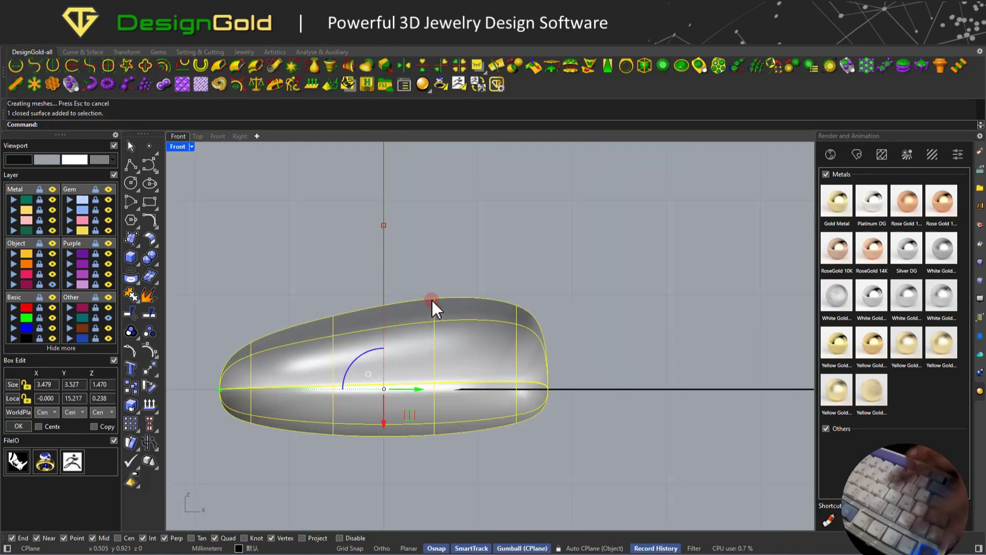
pyautogui.press('F10')
pyautogui.moveTo(392, 240); pyautogui.dragTo(483, 344)
pyautogui.press('Escape')
pyautogui.moveTo(192, 298); pyautogui.dragTo(295, 300, button='right')
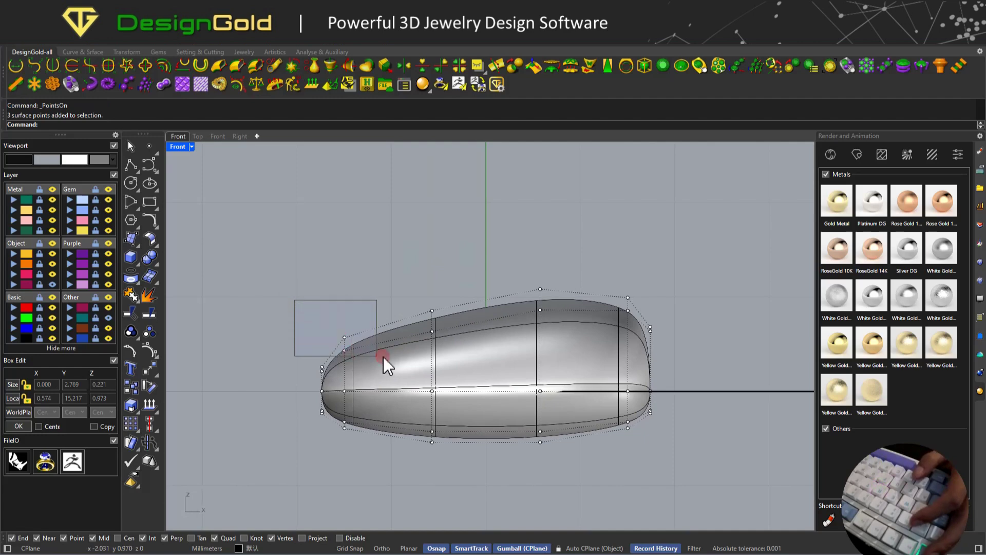
pyautogui.moveTo(383, 356); pyautogui.dragTo(387, 362)
pyautogui.scroll(4, 337, 338)
pyautogui.moveTo(348, 311); pyautogui.dragTo(348, 322)
# Lower the next column of upper control points slightly to refine the slope towards the thin end.
pyautogui.moveTo(409, 269); pyautogui.dragTo(510, 359)
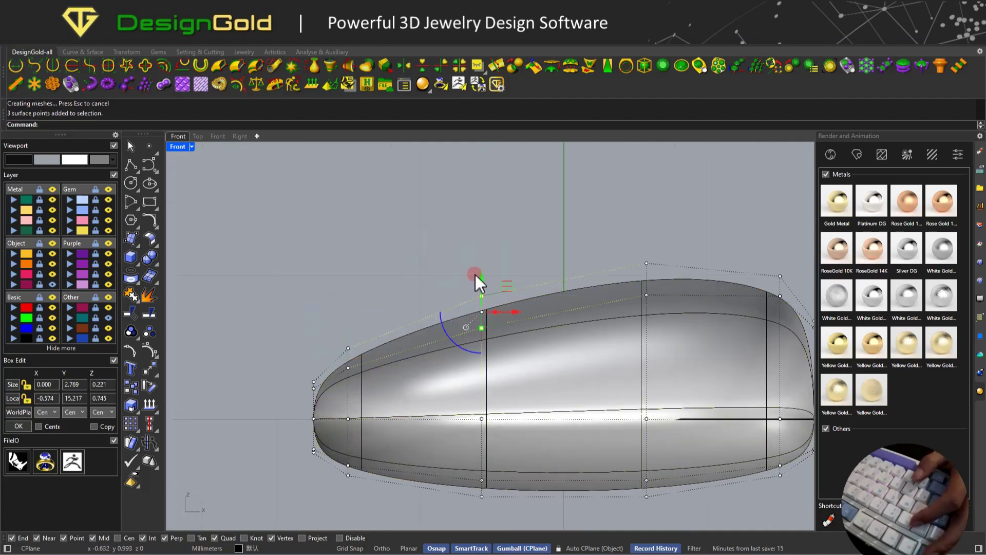
pyautogui.moveTo(476, 275); pyautogui.dragTo(461, 284)
pyautogui.press('Escape')
pyautogui.press('Escape')
# Duplicate the shaped scale about 2.7 mm along X so it overlaps the original inside the UV rectangle.
pyautogui.scroll(-7, 452, 289)
pyautogui.moveTo(537, 308); pyautogui.dragTo(427, 308, button='right')
pyautogui.click(427, 314)
pyautogui.keyDown('alt'); pyautogui.moveTo(418, 345); pyautogui.dragTo(587, 345); pyautogui.keyUp('alt')
pyautogui.press('Escape')
pyautogui.hotkey('ctrl', 'F1')
pyautogui.moveTo(526, 321); pyautogui.dragTo(534, 402, button='right')
pyautogui.keyDown('ctrl'); pyautogui.keyDown('shift'); pyautogui.moveTo(517, 391); pyautogui.dragTo(488, 325, button='right'); pyautogui.keyUp('shift'); pyautogui.keyUp('ctrl')
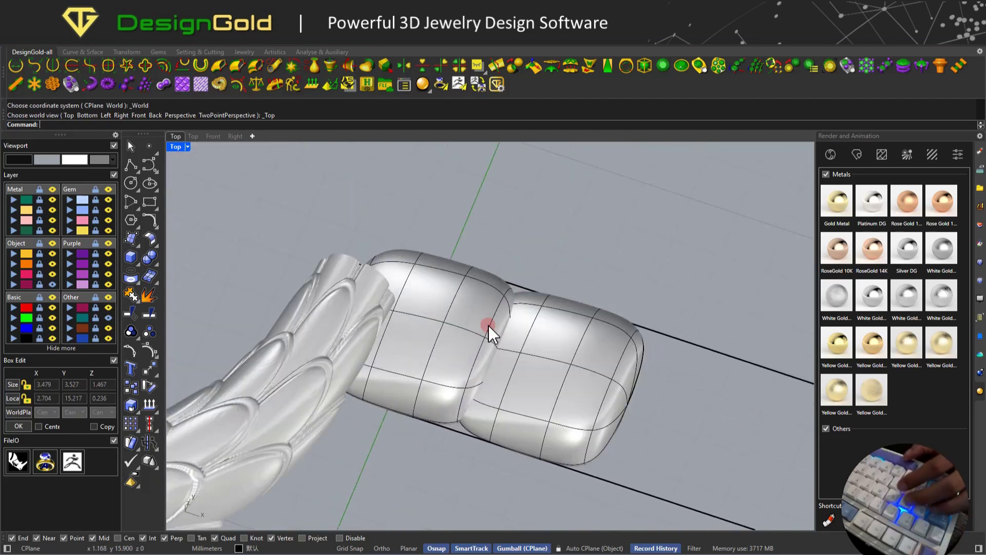
# Show the control points of the original scale only and view them from the front.
pyautogui.hotkey('ctrl', 'F1')
pyautogui.click(519, 327)
pyautogui.write('F')
pyautogui.press('space')
pyautogui.press('Escape')
pyautogui.click(520, 303)
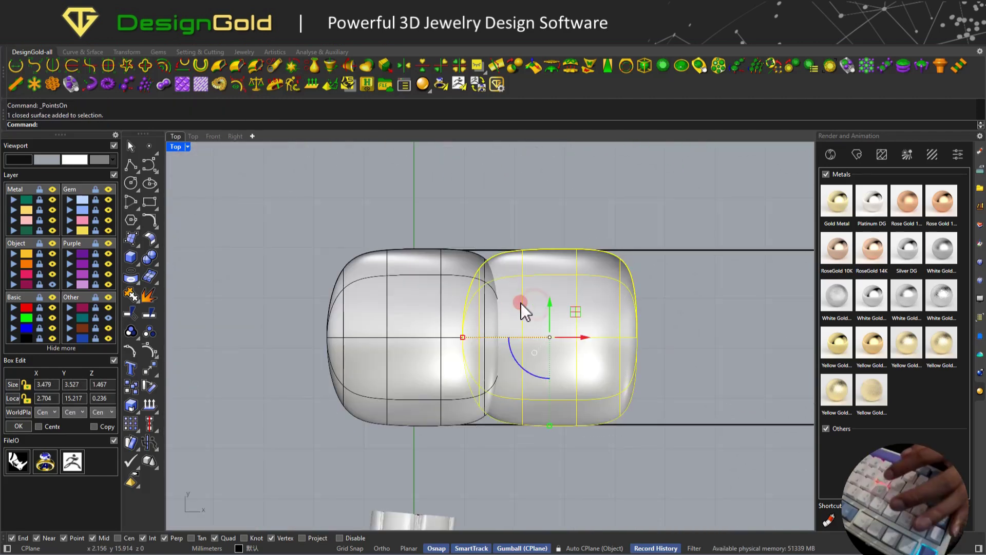
pyautogui.press('F10')
pyautogui.press('Escape')
pyautogui.click(567, 326)
pyautogui.keyDown('ctrl'); pyautogui.keyDown('shift'); pyautogui.moveTo(535, 315); pyautogui.dragTo(488, 319, button='right'); pyautogui.keyUp('shift'); pyautogui.keyUp('ctrl')
pyautogui.hotkey('ctrl', 'F1')
pyautogui.write('A')
pyautogui.press('space')
pyautogui.click(474, 360)
pyautogui.write('F')
pyautogui.press('space')
pyautogui.scroll(6, 483, 356)
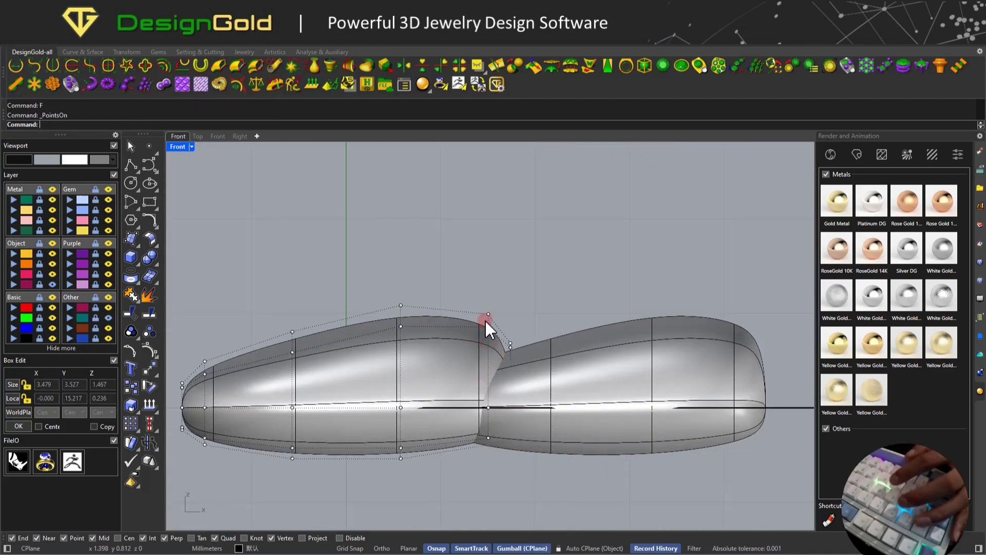
# Select the upper control points at the original scale's thick end and widen them along Y to about 2.99 mm.
pyautogui.keyDown('shift'); pyautogui.moveTo(465, 285); pyautogui.dragTo(519, 334); pyautogui.keyUp('shift')
pyautogui.write('Fd')
pyautogui.press('space')
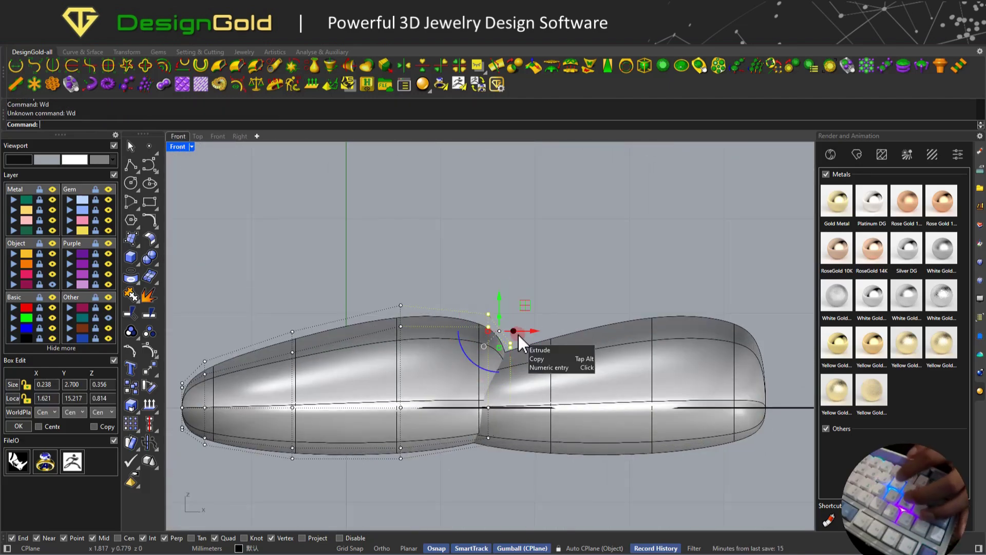
pyautogui.write('T')
pyautogui.press('space')
pyautogui.write('W')
pyautogui.scroll(-4, 524, 334)
pyautogui.write('d')
pyautogui.press('space')
pyautogui.write('R')
pyautogui.press('space')
pyautogui.keyDown('ctrl'); pyautogui.keyDown('shift'); pyautogui.moveTo(531, 330); pyautogui.dragTo(569, 316, button='right'); pyautogui.keyUp('shift'); pyautogui.keyUp('ctrl')
pyautogui.write('R')
pyautogui.moveTo(559, 331); pyautogui.dragTo(616, 383)
pyautogui.keyDown('shift'); pyautogui.moveTo(392, 341); pyautogui.dragTo(414, 369); pyautogui.keyUp('shift')
pyautogui.write('T')
pyautogui.press('space')
pyautogui.moveTo(458, 338); pyautogui.dragTo(548, 349, button='right')
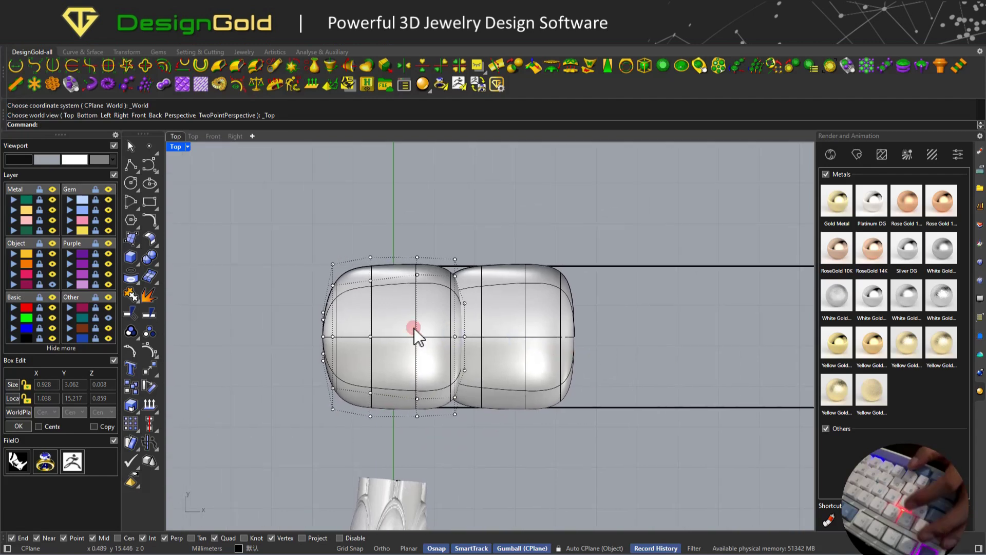
pyautogui.moveTo(351, 266); pyautogui.dragTo(411, 280, button='right')
pyautogui.scroll(2, 410, 277)
pyautogui.moveTo(416, 248); pyautogui.dragTo(460, 475)
pyautogui.write('F')
pyautogui.press('space')
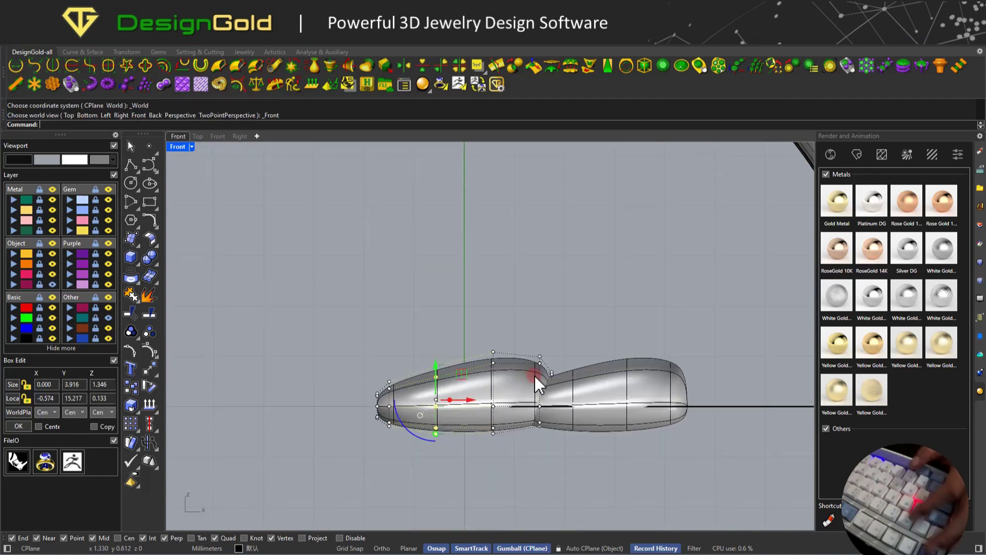
pyautogui.press('Escape')
pyautogui.press('Escape')
# Raise the upper control points at the original scale's thick end to make its overlapping edge steeper.
pyautogui.click(528, 369)
pyautogui.write('F')
pyautogui.press('space')
pyautogui.scroll(4, 534, 368)
pyautogui.moveTo(550, 324); pyautogui.dragTo(579, 397)
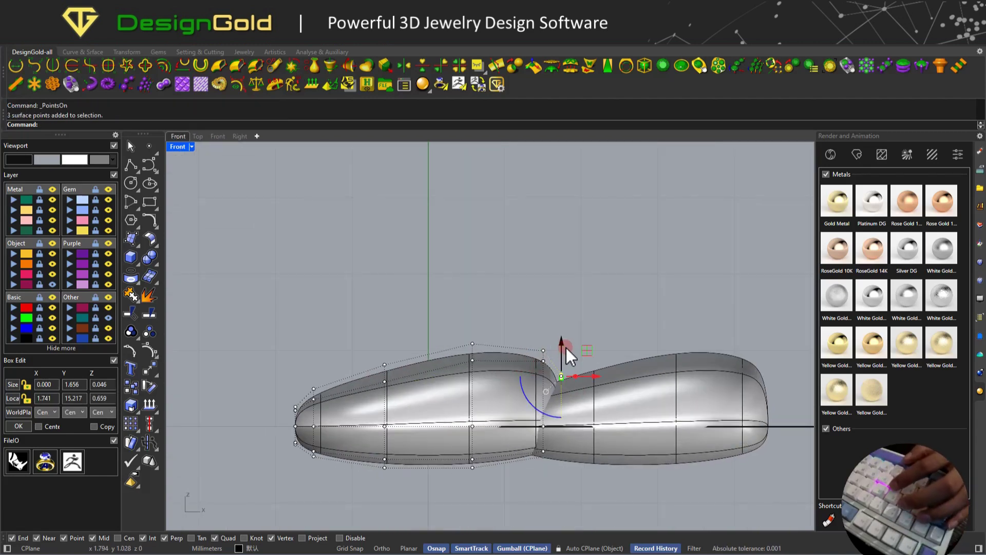
pyautogui.moveTo(564, 348); pyautogui.dragTo(585, 382)
pyautogui.moveTo(556, 328); pyautogui.dragTo(559, 324)
pyautogui.press('Escape')
pyautogui.press('Escape')
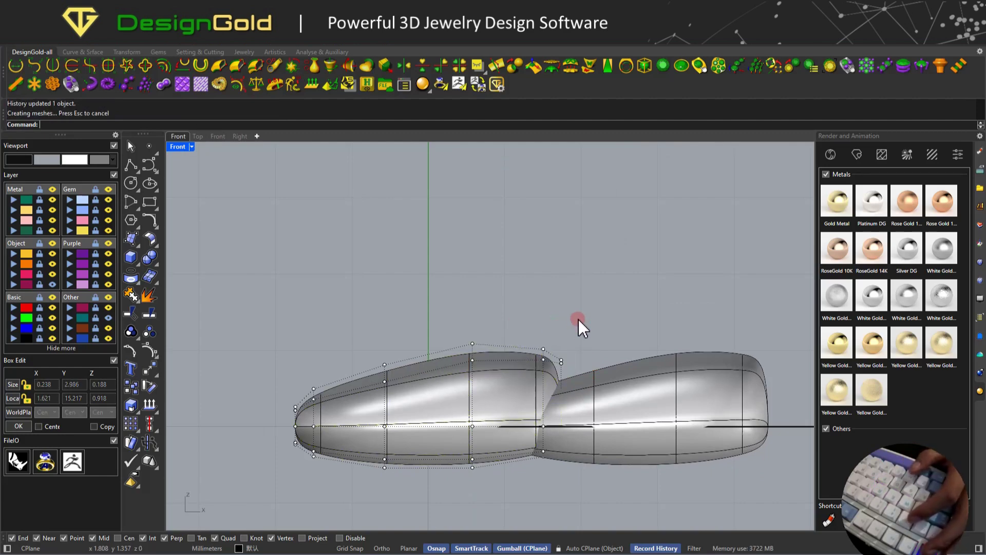
# Show the original scale's control points again and slightly lower the nine upper points over its thick half.
pyautogui.write('T')
pyautogui.press('space')
pyautogui.press('F2')
pyautogui.click(553, 347)
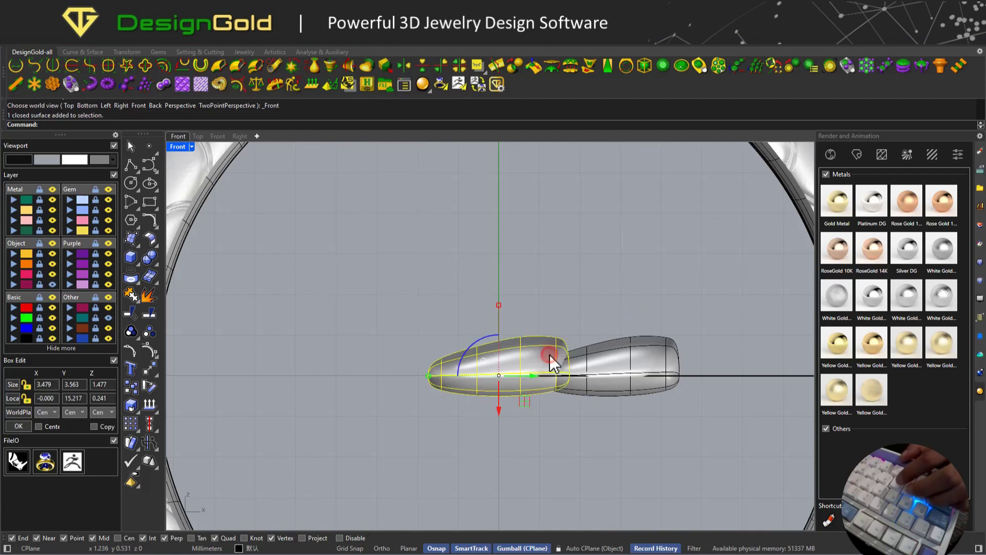
pyautogui.press('F10')
pyautogui.scroll(3, 489, 328)
pyautogui.moveTo(384, 272); pyautogui.dragTo(535, 330)
pyautogui.moveTo(242, 281); pyautogui.dragTo(544, 368)
pyautogui.moveTo(408, 303); pyautogui.dragTo(415, 308)
pyautogui.click(427, 300)
pyautogui.moveTo(544, 346); pyautogui.dragTo(547, 348)
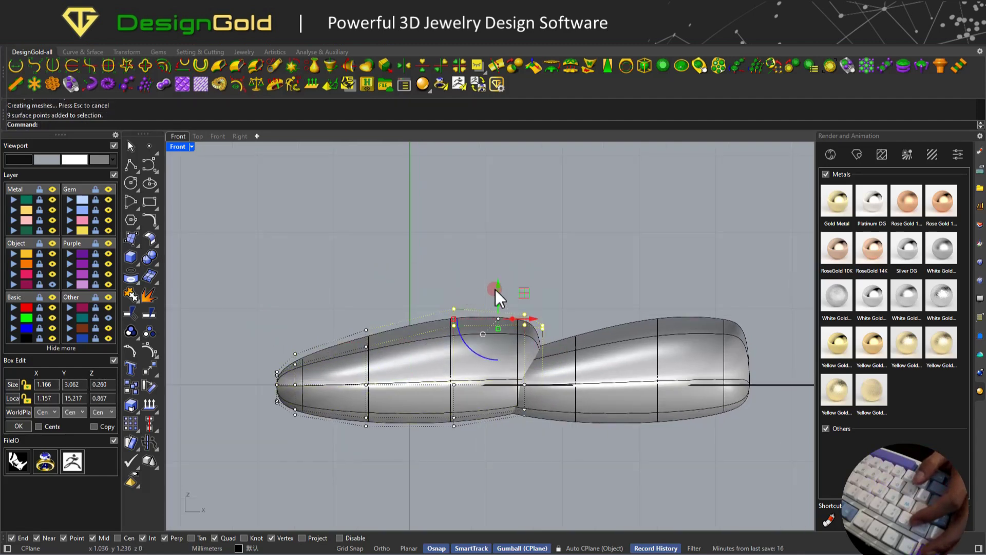
pyautogui.moveTo(496, 289); pyautogui.dragTo(505, 297)
# Lower the upper control points near the scale's thin end and those in the next column towards the middle.
pyautogui.moveTo(277, 314); pyautogui.dragTo(301, 375)
pyautogui.scroll(6, 300, 362)
pyautogui.moveTo(290, 331); pyautogui.dragTo(295, 347)
pyautogui.moveTo(403, 269); pyautogui.dragTo(441, 349)
pyautogui.moveTo(424, 282); pyautogui.dragTo(423, 321)
pyautogui.scroll(-6, 455, 360)
pyautogui.moveTo(531, 332); pyautogui.dragTo(488, 319, button='right')
pyautogui.scroll(4, 486, 316)
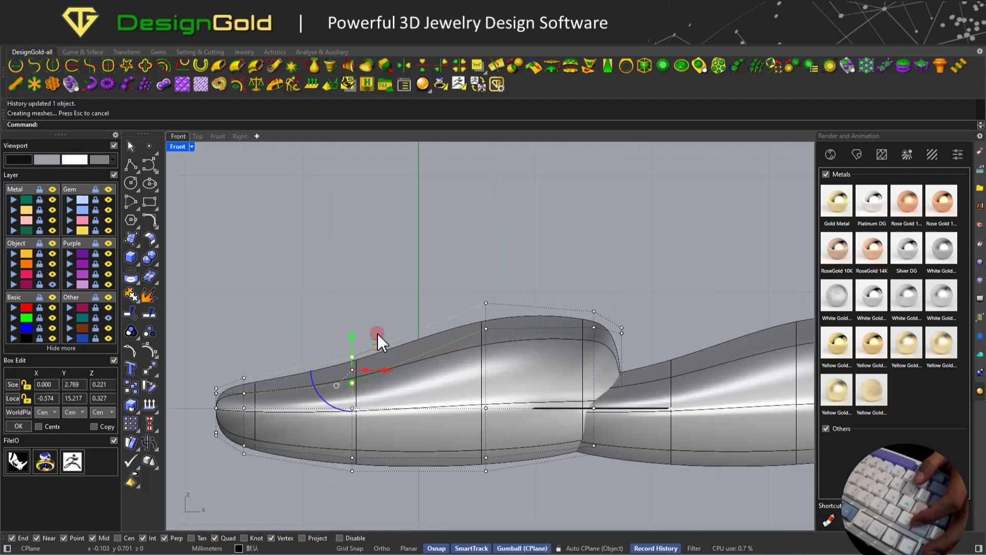
# Raise the upper points of the column at X -0.574 to smooth the slope from the thin end.
pyautogui.moveTo(353, 335); pyautogui.dragTo(364, 314)
pyautogui.press('Escape')
pyautogui.scroll(-4, 370, 321)
pyautogui.moveTo(430, 315); pyautogui.dragTo(417, 321, button='right')
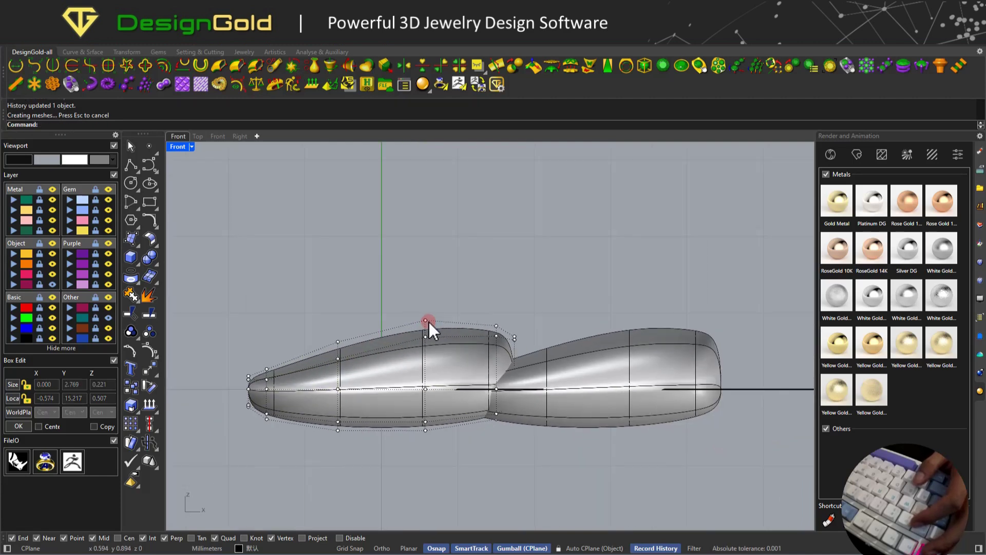
# Lower the nine upper control points over the thick half, making the scale about 1.22 mm high.
pyautogui.moveTo(375, 302); pyautogui.dragTo(537, 362)
pyautogui.moveTo(472, 297); pyautogui.dragTo(522, 301)
pyautogui.scroll(-4, 534, 292)
pyautogui.press('Escape')
pyautogui.press('Escape')
pyautogui.hotkey('ctrl', 'F1')
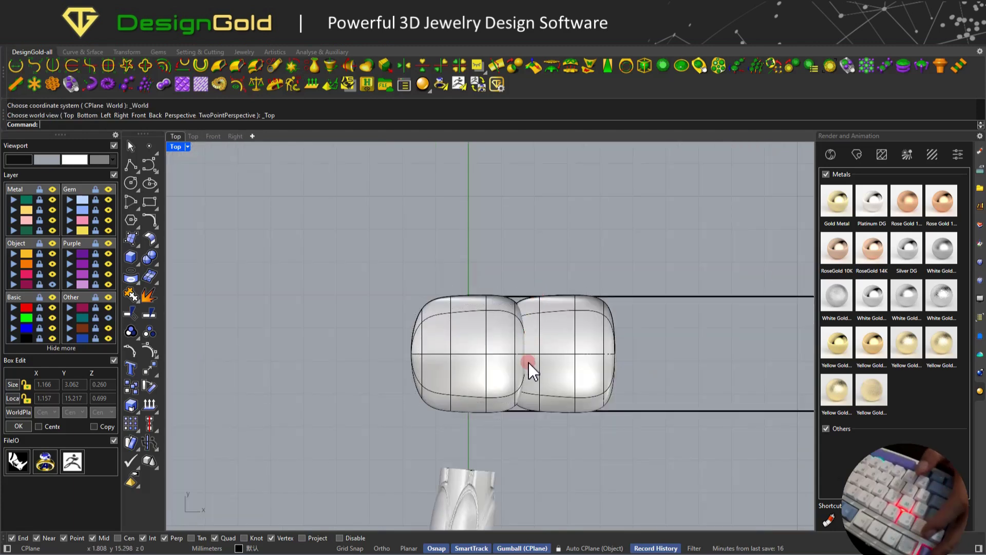
# Delete the duplicate scale, leaving only the original at the start of the UV rectangle.
pyautogui.keyDown('ctrl'); pyautogui.keyDown('shift'); pyautogui.moveTo(529, 362); pyautogui.dragTo(491, 315, button='right'); pyautogui.keyUp('shift'); pyautogui.keyUp('ctrl')
pyautogui.hotkey('ctrl', 'F1')
pyautogui.click(570, 337)
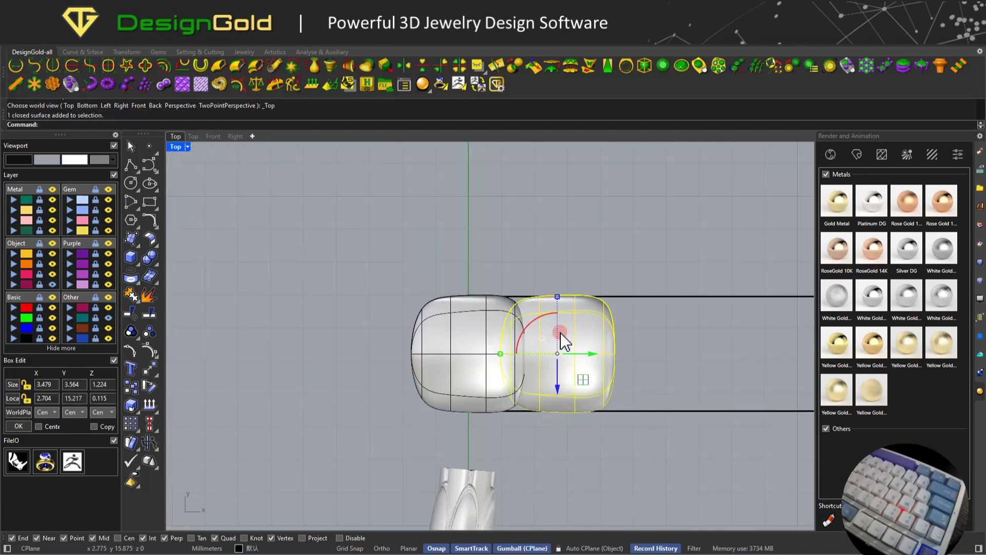
pyautogui.press('Delete')
# Create a linear array of 60 scales from the original along X, spaced about 2.42 mm apart.
pyautogui.click(137, 430)
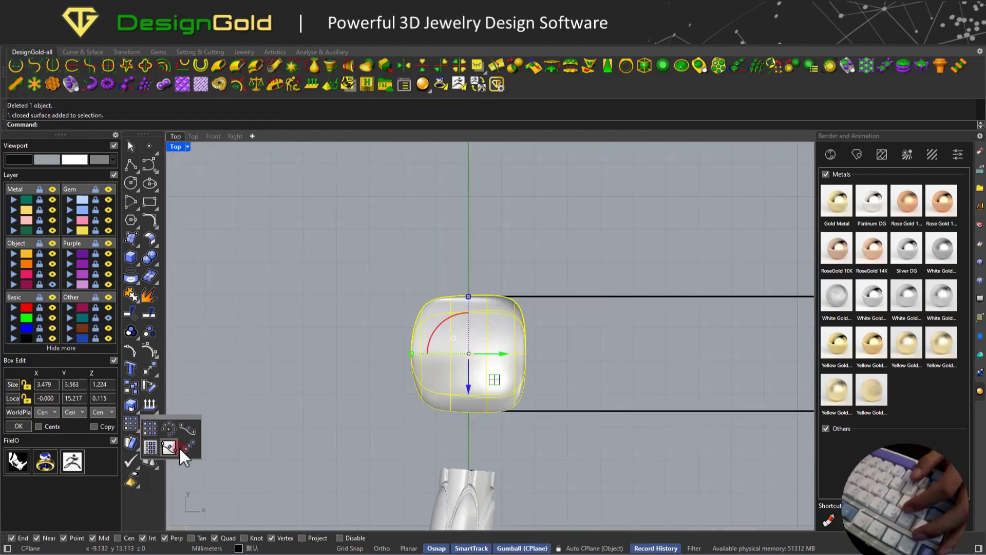
pyautogui.click(187, 445)
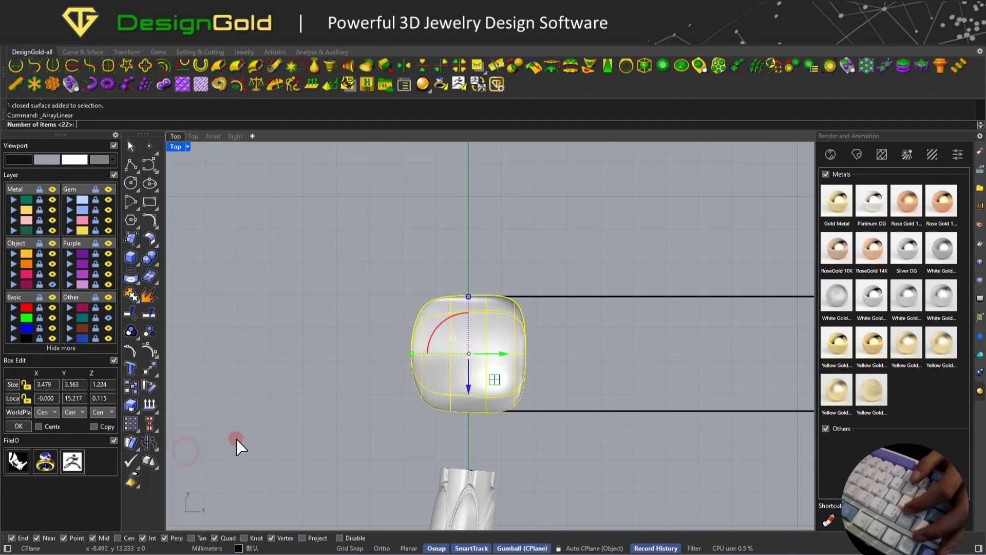
pyautogui.moveTo(446, 374); pyautogui.dragTo(313, 375, button='right')
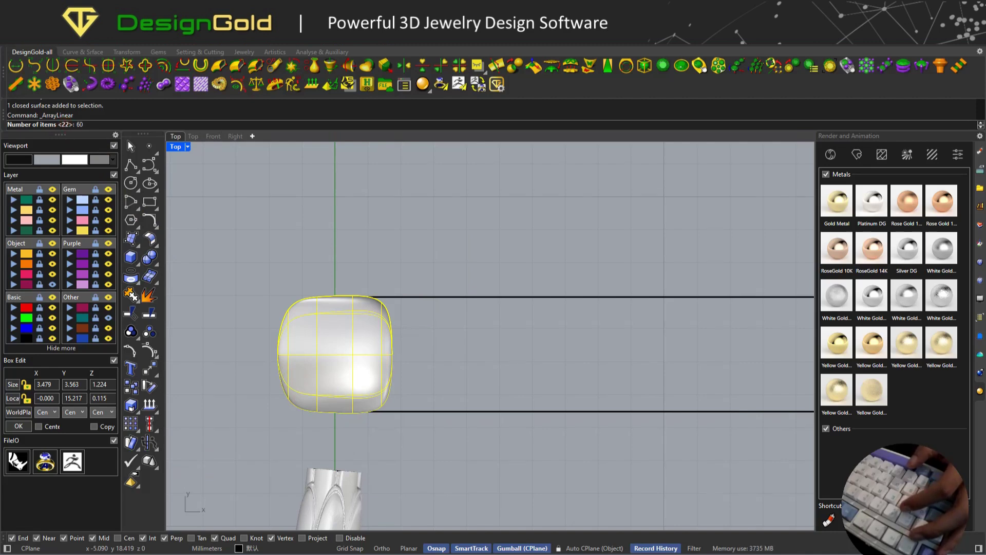
pyautogui.click(277, 354)
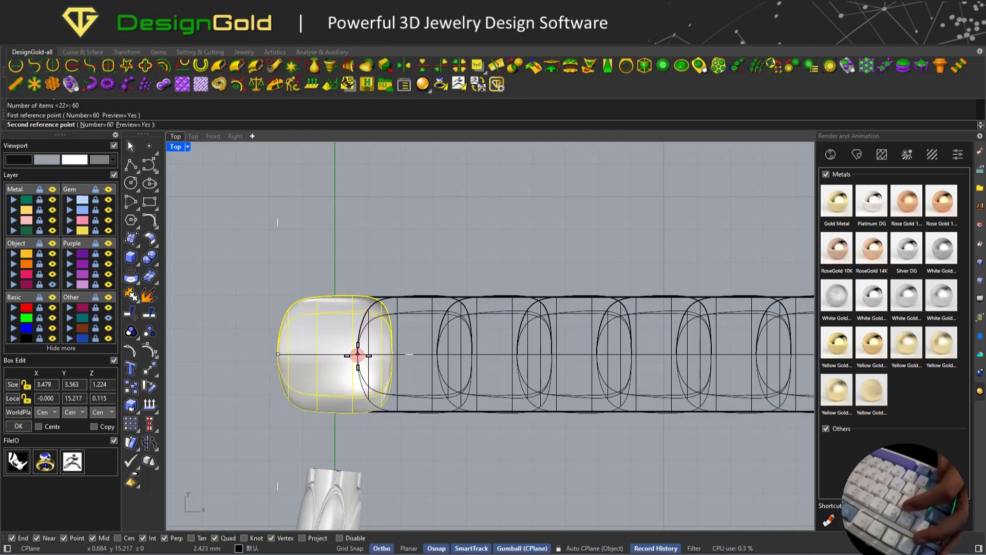
pyautogui.click(357, 355)
# Delete the surplus scales of the array that lie beyond the far end of the UV rectangle.
pyautogui.press('F2')
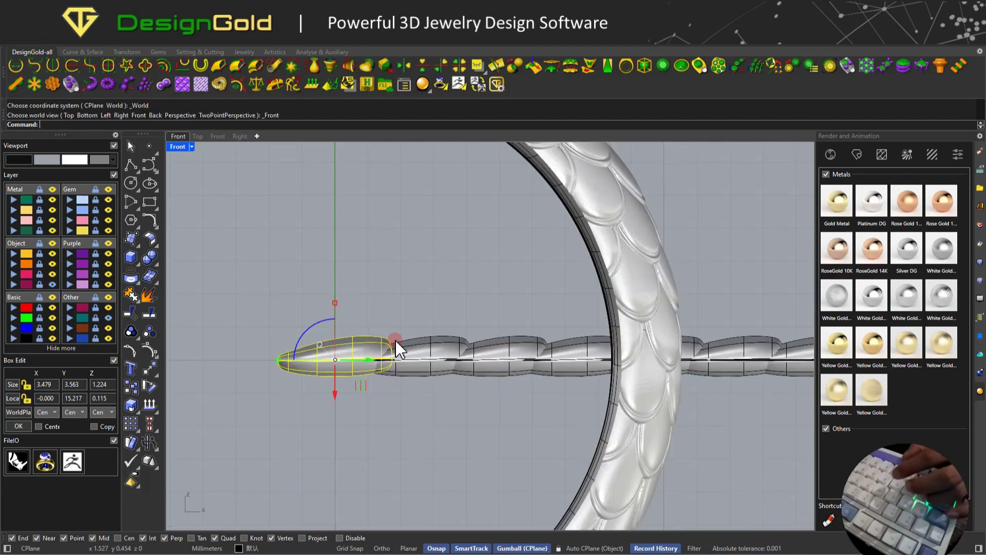
pyautogui.scroll(-20, 451, 301)
pyautogui.keyDown('ctrl'); pyautogui.keyDown('shift'); pyautogui.moveTo(452, 301); pyautogui.dragTo(652, 364, button='right'); pyautogui.keyUp('shift'); pyautogui.keyUp('ctrl')
pyautogui.scroll(5, 651, 362)
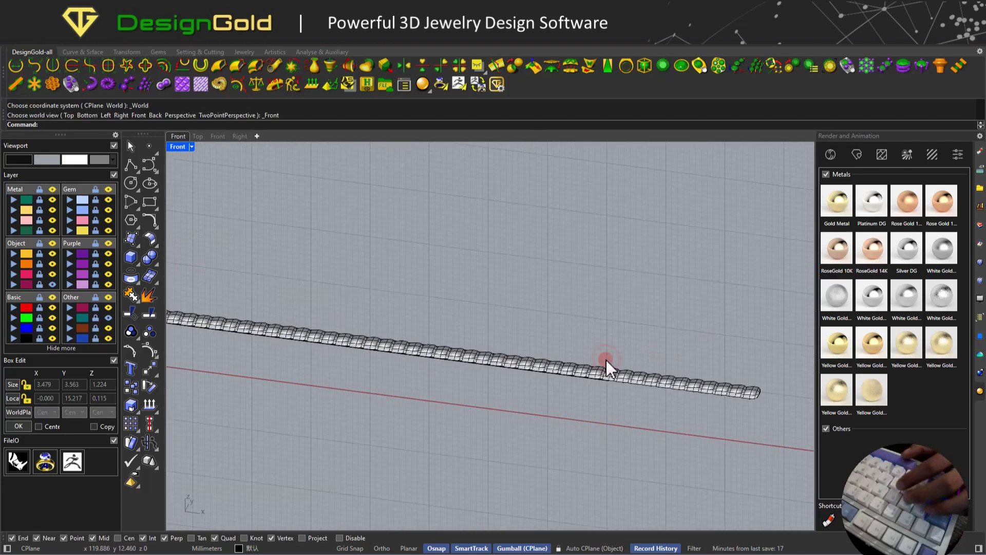
pyautogui.moveTo(600, 319); pyautogui.dragTo(775, 461)
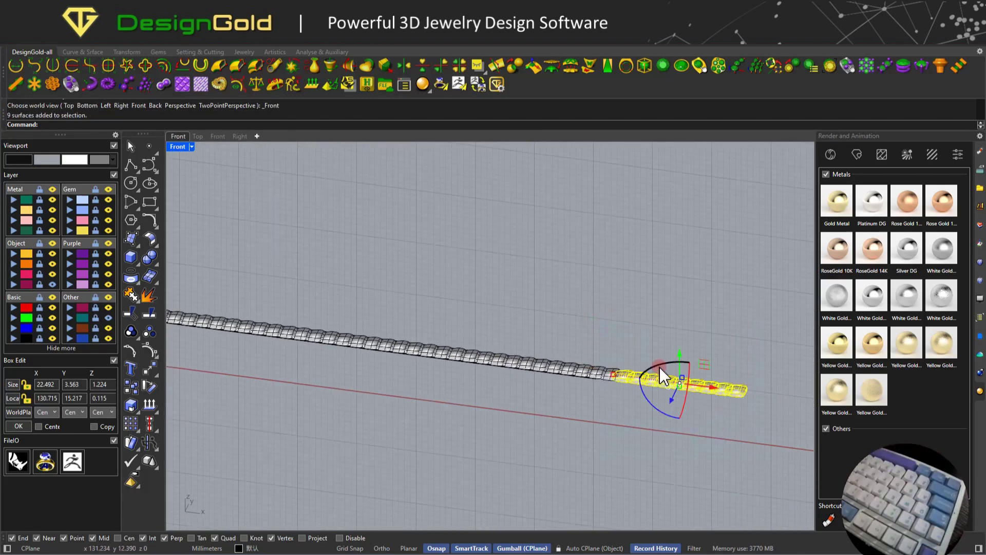
pyautogui.press('Delete')
pyautogui.scroll(3, 601, 367)
pyautogui.click(599, 402)
pyautogui.press('Delete')
# Switch to wireframe display and compare the last scale with the UV rectangle's far end, finishing in the top view.
pyautogui.scroll(3, 555, 399)
pyautogui.click(554, 398)
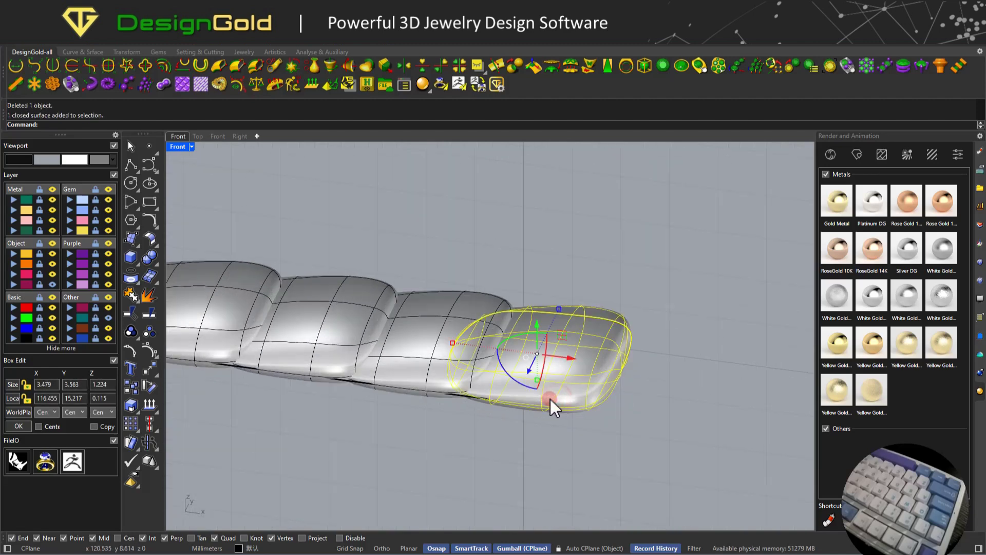
pyautogui.scroll(-3, 605, 398)
pyautogui.moveTo(609, 389); pyautogui.dragTo(678, 326, button='right')
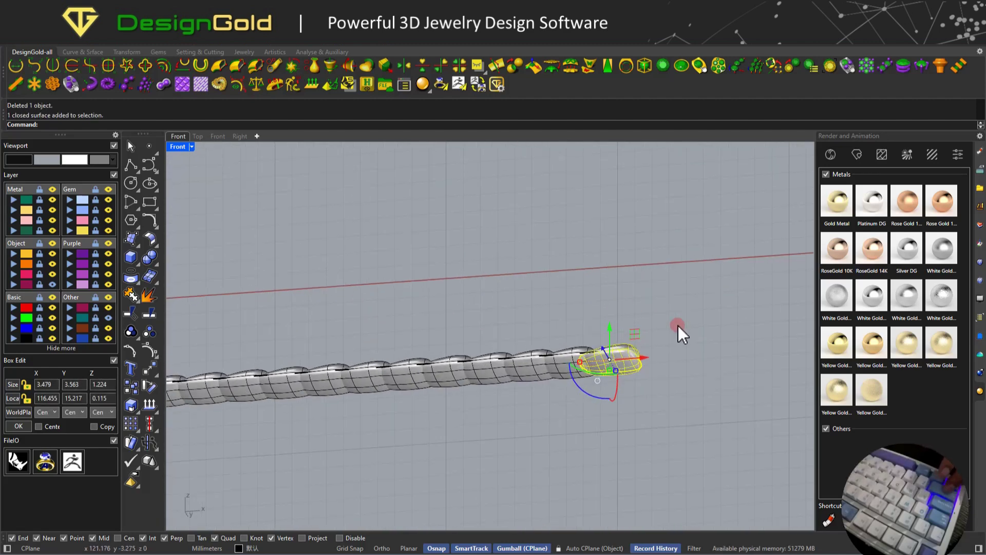
pyautogui.click(678, 325)
pyautogui.scroll(5, 628, 356)
pyautogui.middleClick(568, 288)
pyautogui.scroll(4, 595, 331)
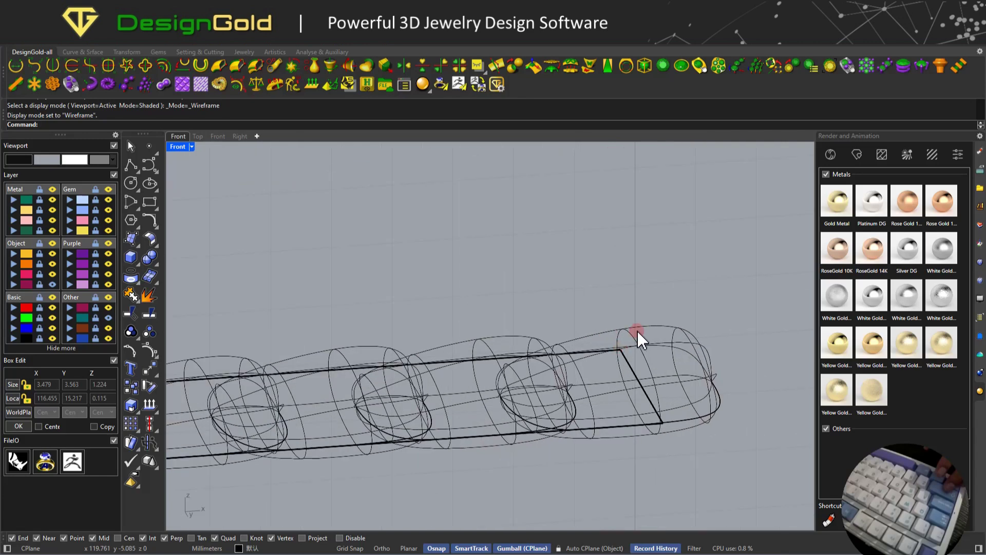
pyautogui.hotkey('ctrl', 'F1')
pyautogui.scroll(-10, 670, 333)
pyautogui.keyDown('ctrl'); pyautogui.keyDown('shift'); pyautogui.moveTo(645, 332); pyautogui.dragTo(646, 386, button='right'); pyautogui.keyUp('shift'); pyautogui.keyUp('ctrl')
pyautogui.hotkey('ctrl', 'F1')
pyautogui.scroll(8, 647, 386)
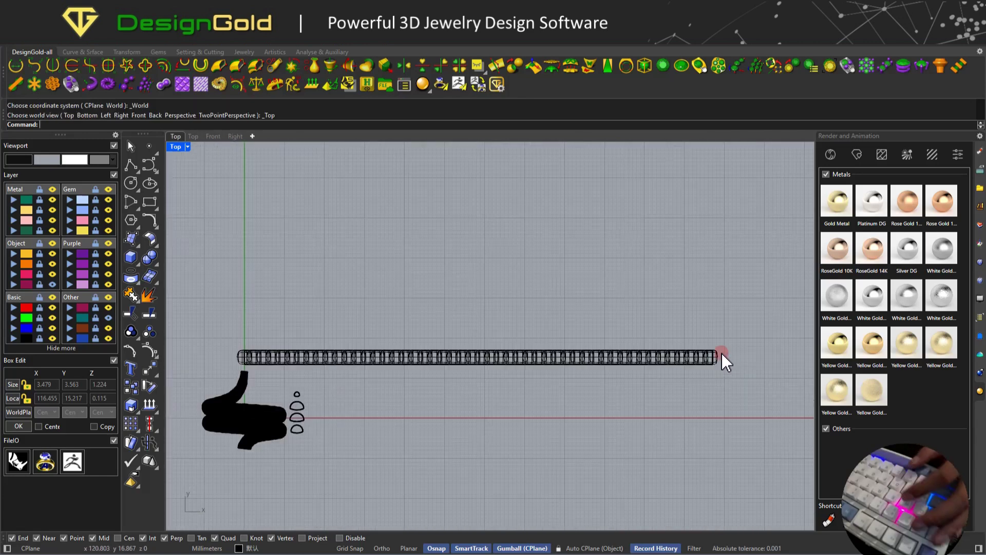
# Scale the entire row of scales in one direction along X to about 119.42 mm to fit the UV rectangle.
pyautogui.click(720, 353)
pyautogui.press('Escape')
pyautogui.moveTo(226, 326); pyautogui.dragTo(340, 375)
pyautogui.keyDown('shift'); pyautogui.moveTo(323, 311); pyautogui.dragTo(509, 379); pyautogui.keyUp('shift')
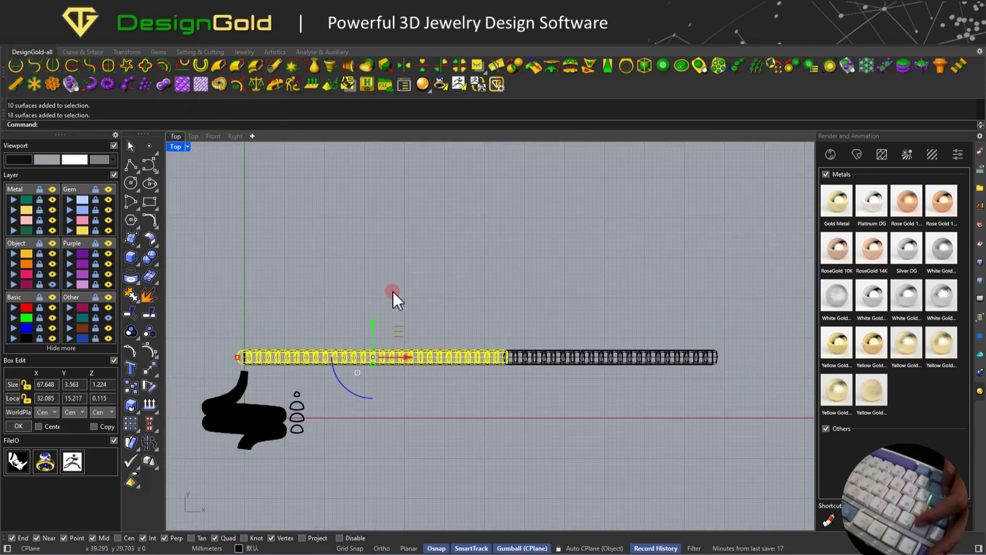
pyautogui.keyDown('shift'); pyautogui.moveTo(413, 290); pyautogui.dragTo(689, 380); pyautogui.keyUp('shift')
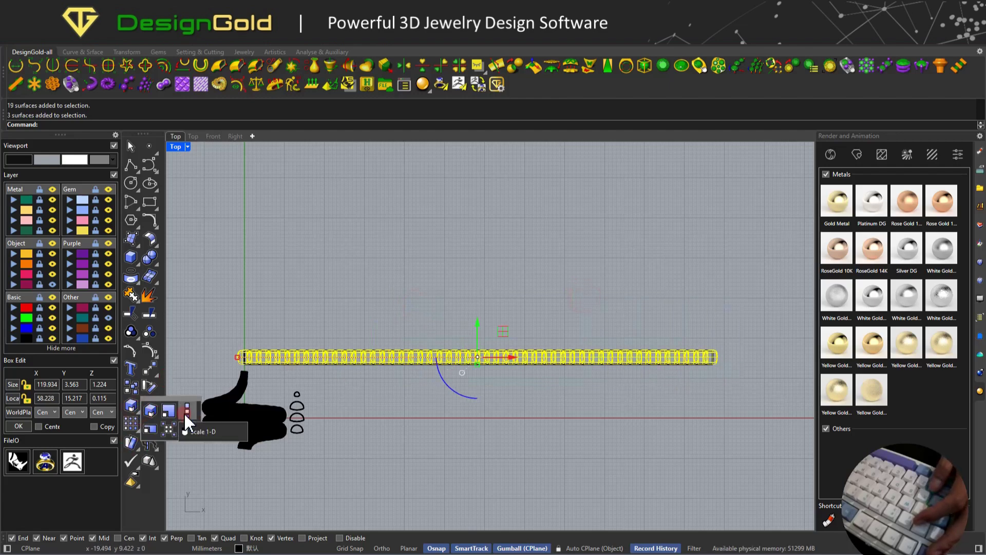
pyautogui.click(186, 411)
pyautogui.scroll(8, 232, 361)
pyautogui.click(234, 360)
pyautogui.scroll(-6, 315, 359)
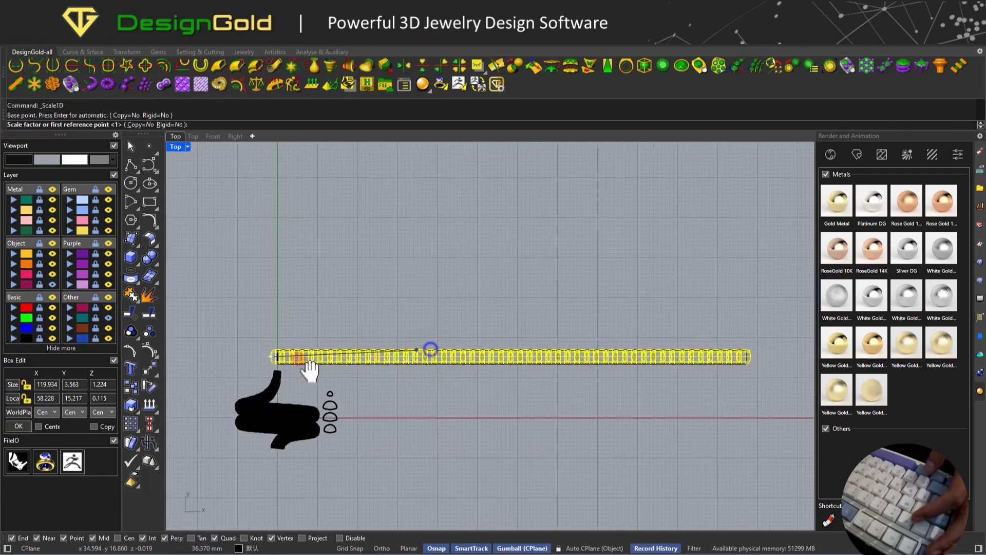
pyautogui.scroll(14, 791, 343)
pyautogui.keyDown('shift'); pyautogui.click(646, 377); pyautogui.keyUp('shift')
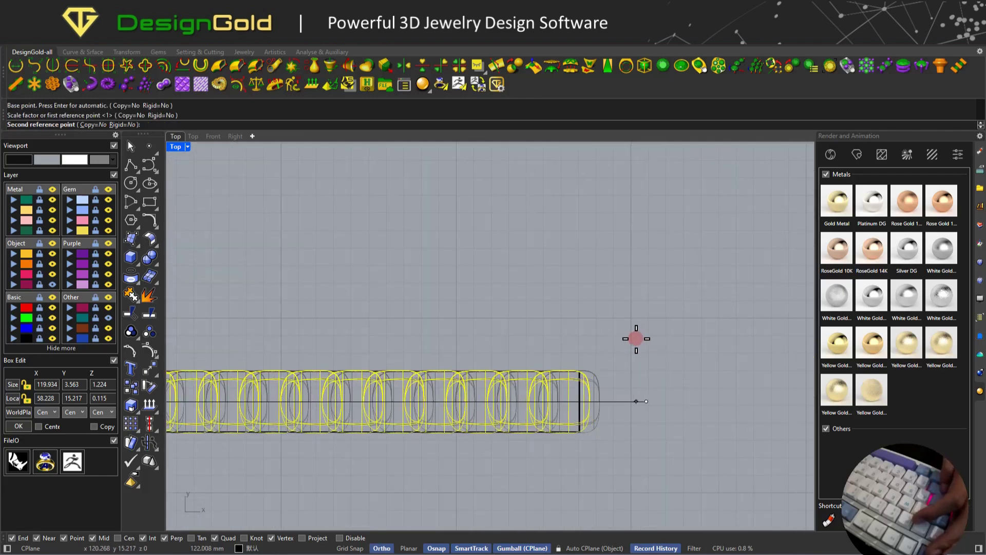
pyautogui.click(635, 338)
pyautogui.scroll(-3, 544, 363)
pyautogui.scroll(1, 462, 363)
pyautogui.press('Escape')
pyautogui.scroll(-8, 459, 365)
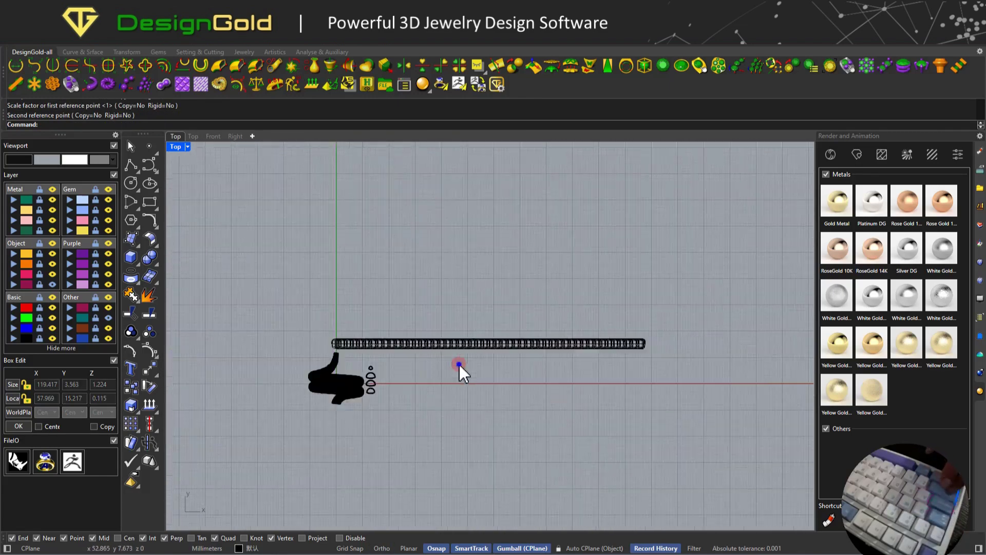
# Return to shaded display and inspect the scaled row of belly scales near its start.
pyautogui.keyDown('ctrl'); pyautogui.keyDown('shift'); pyautogui.moveTo(459, 365); pyautogui.dragTo(464, 275, button='right'); pyautogui.keyUp('shift'); pyautogui.keyUp('ctrl')
pyautogui.middleClick(463, 275)
pyautogui.click(458, 258)
pyautogui.scroll(18, 371, 329)
pyautogui.scroll(12, 324, 359)
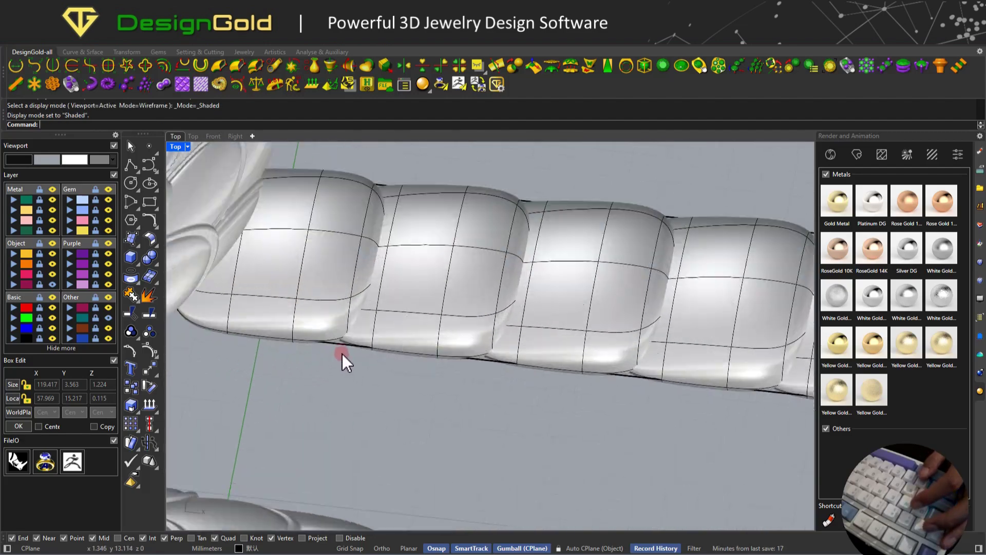
# Create a planar surface from the UV rectangle and check the gaps it covers between the scales.
pyautogui.click(345, 346)
pyautogui.scroll(-15, 345, 347)
pyautogui.keyDown('ctrl'); pyautogui.keyDown('shift'); pyautogui.moveTo(376, 279); pyautogui.dragTo(363, 386, button='right'); pyautogui.keyUp('shift'); pyautogui.keyUp('ctrl')
pyautogui.keyDown('shift'); pyautogui.moveTo(363, 385); pyautogui.dragTo(348, 253, button='right'); pyautogui.keyUp('shift')
pyautogui.scroll(6, 335, 370)
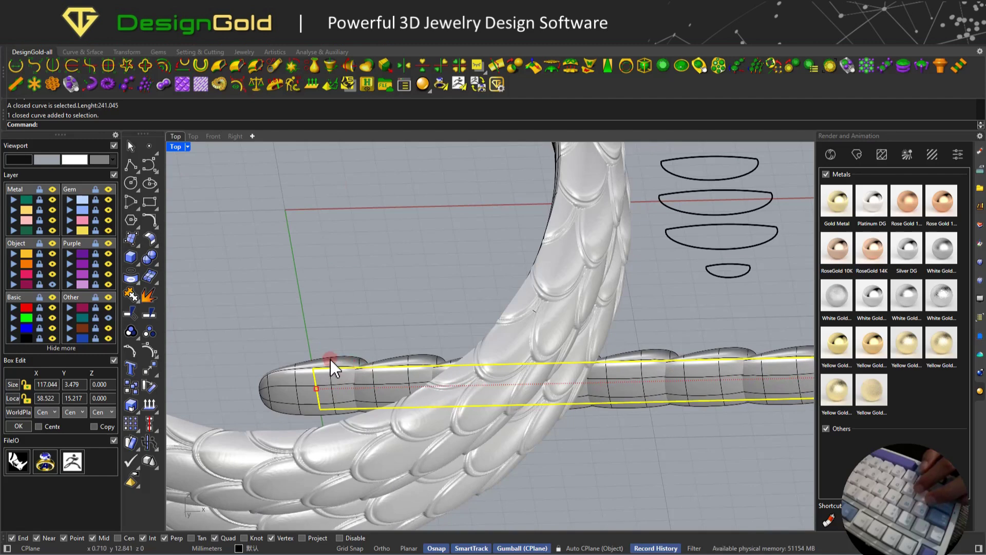
pyautogui.click(141, 247)
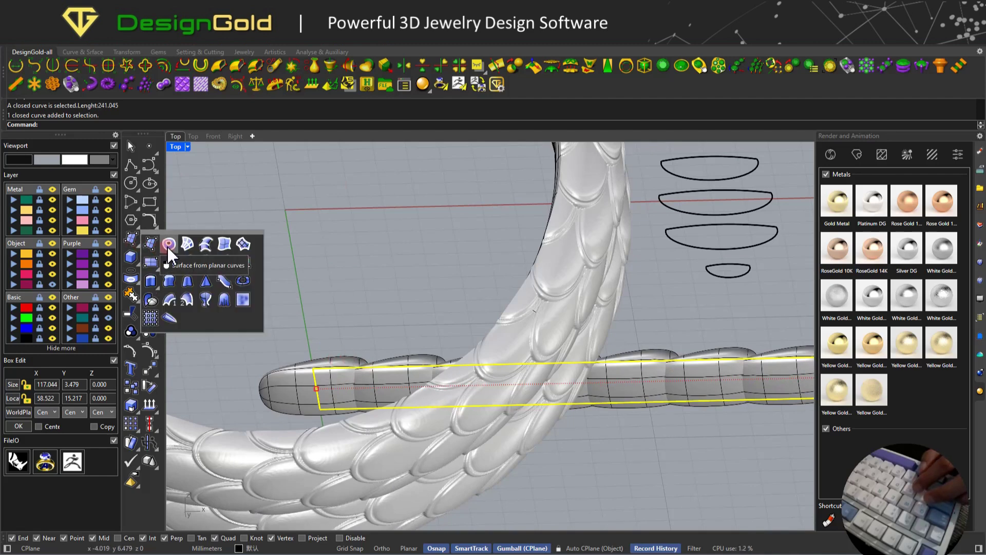
pyautogui.click(168, 246)
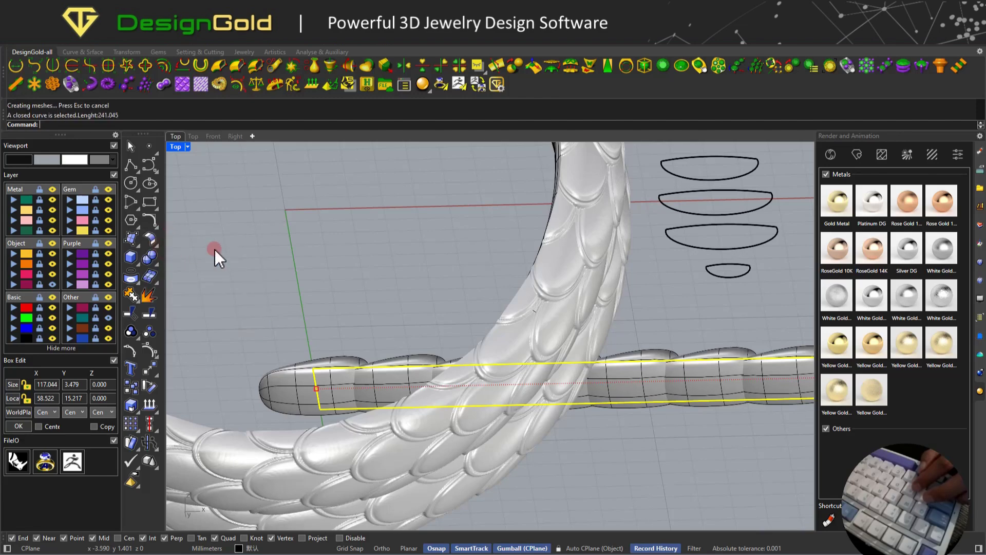
pyautogui.scroll(10, 319, 328)
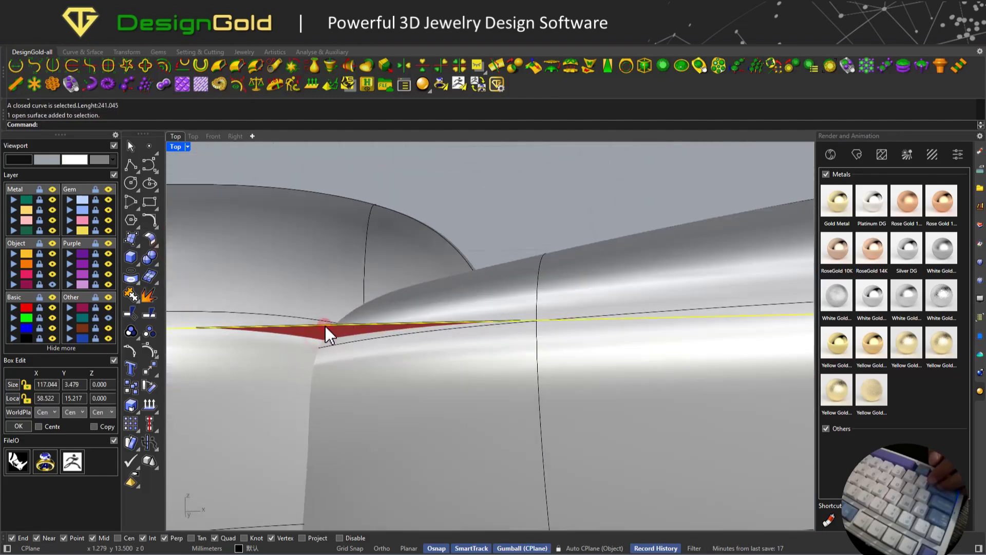
pyautogui.scroll(-10, 377, 307)
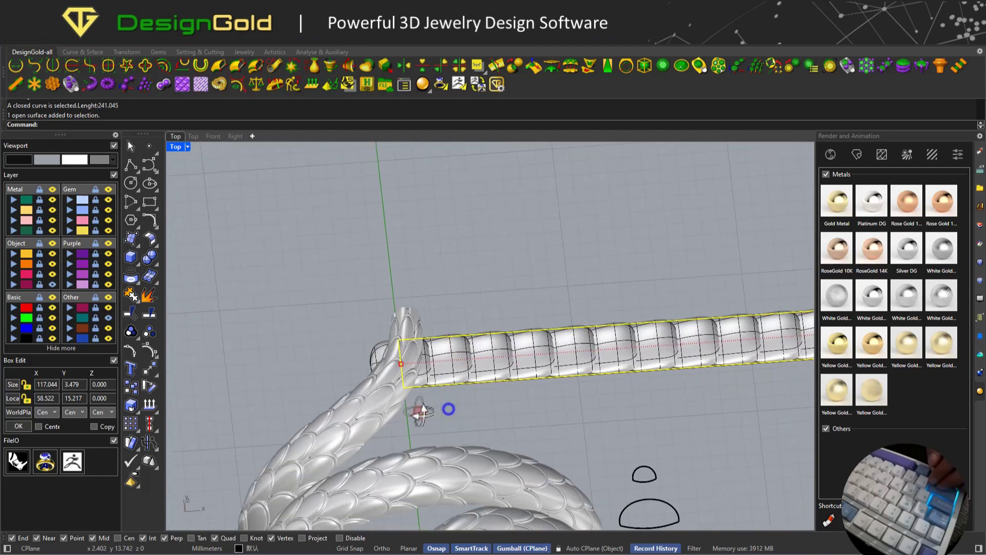
# Select every belly scale in the row, assign them to the orange Object/Cutter layer and group them.
pyautogui.click(444, 257)
pyautogui.scroll(-9, 354, 288)
pyautogui.hotkey('ctrl', 'F1')
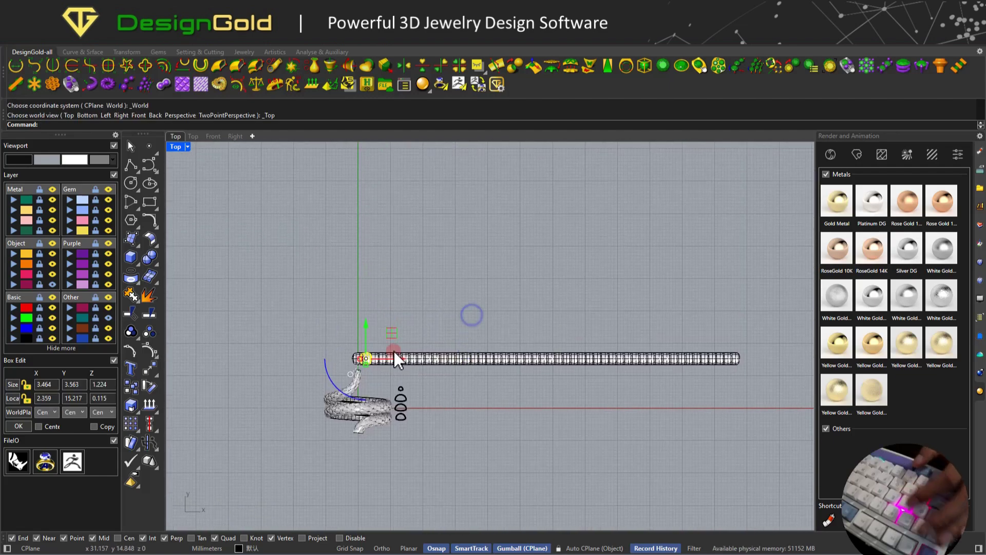
pyautogui.press('Escape')
pyautogui.scroll(6, 364, 336)
pyautogui.scroll(-6, 343, 336)
pyautogui.moveTo(319, 323); pyautogui.dragTo(581, 378)
pyautogui.keyDown('shift'); pyautogui.moveTo(552, 319); pyautogui.dragTo(703, 388); pyautogui.keyUp('shift')
pyautogui.keyDown('shift'); pyautogui.moveTo(634, 315); pyautogui.dragTo(747, 364); pyautogui.keyUp('shift')
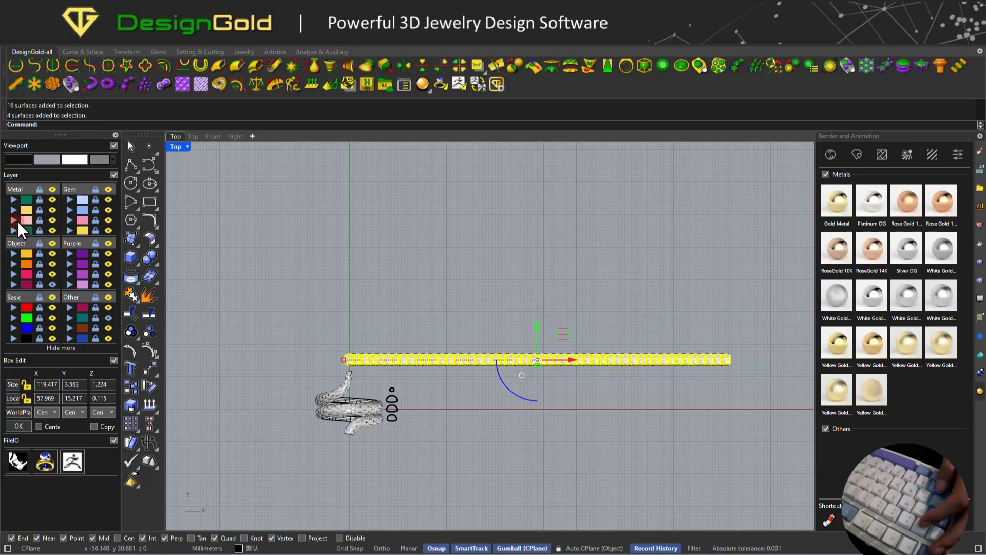
pyautogui.click(16, 264)
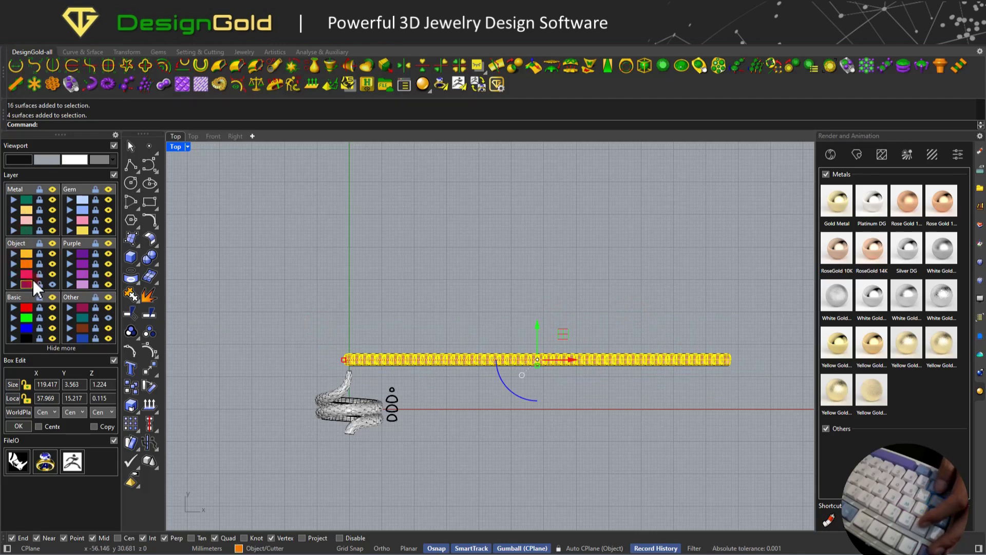
pyautogui.click(132, 333)
# Try flowing the scale group along surface, from the planar base surface onto the ring's inner surface near its protruding free end.
pyautogui.keyDown('ctrl'); pyautogui.keyDown('shift'); pyautogui.moveTo(256, 340); pyautogui.dragTo(368, 319, button='right'); pyautogui.keyUp('shift'); pyautogui.keyUp('ctrl')
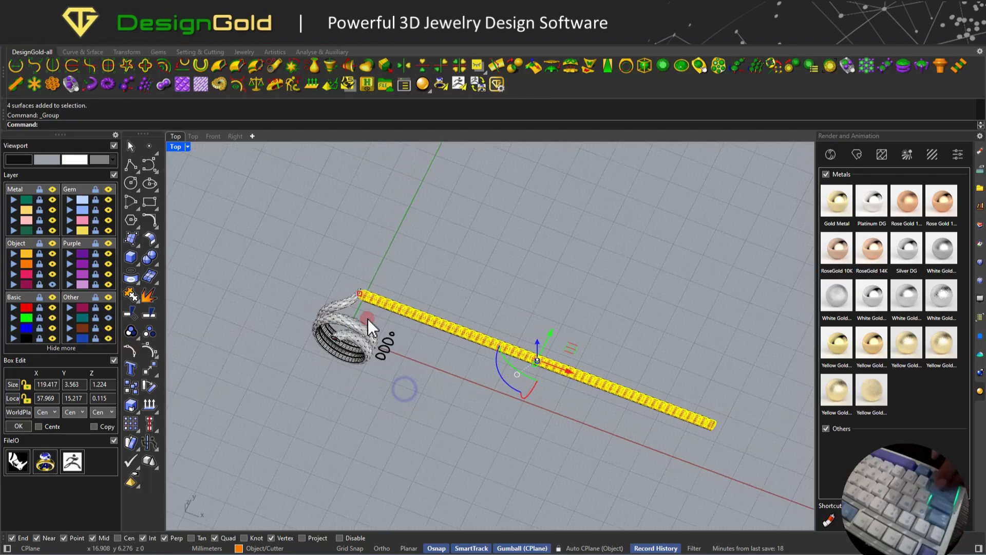
pyautogui.scroll(7, 373, 307)
pyautogui.press('Escape')
pyautogui.click(373, 306)
pyautogui.scroll(4, 254, 387)
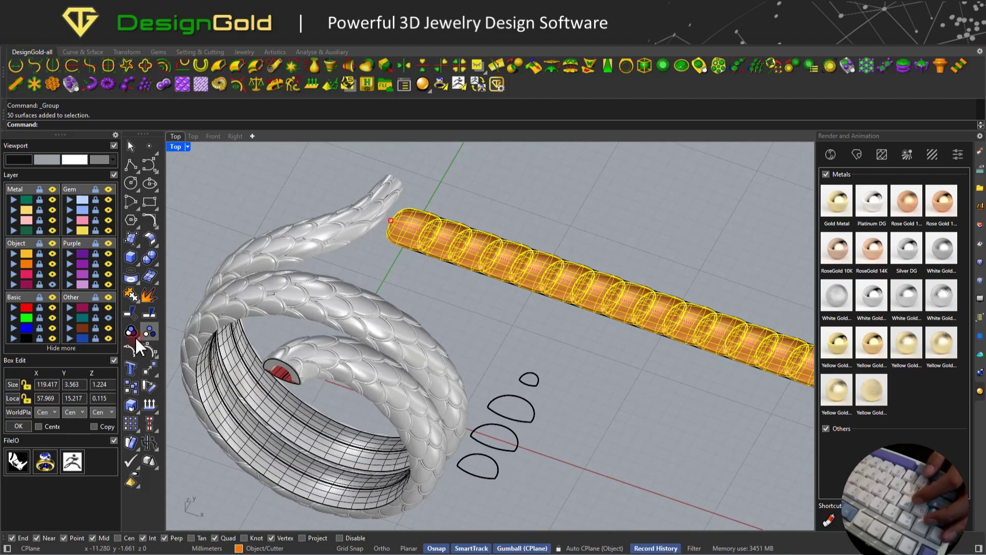
pyautogui.click(132, 443)
pyautogui.scroll(-2, 354, 321)
pyautogui.scroll(6, 403, 262)
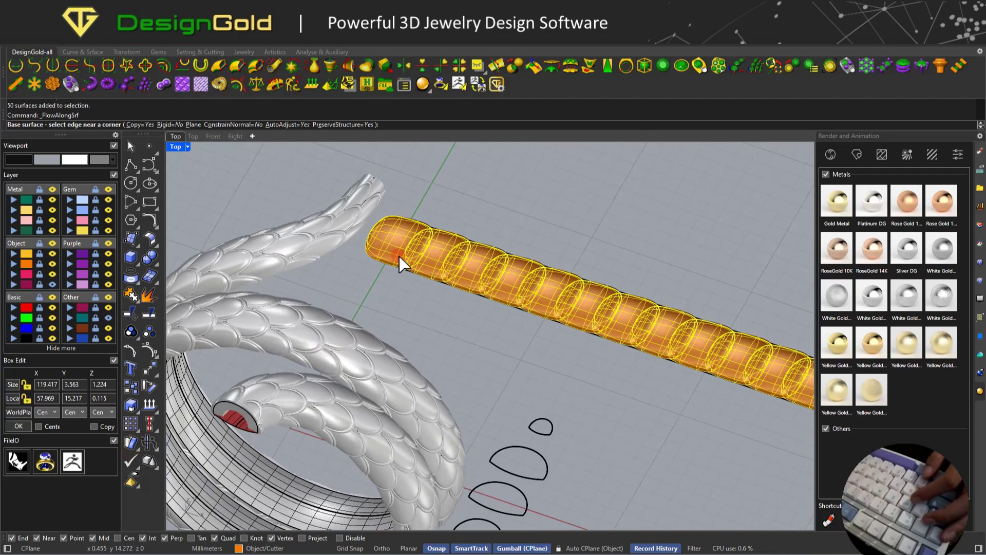
pyautogui.click(438, 307)
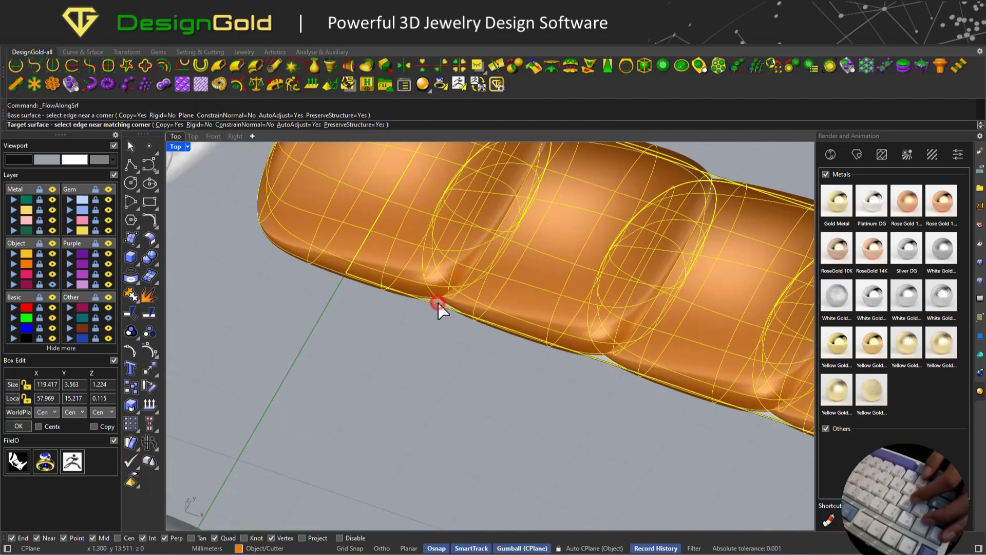
pyautogui.scroll(-6, 459, 324)
pyautogui.moveTo(462, 333); pyautogui.dragTo(489, 272, button='right')
pyautogui.scroll(2, 565, 452)
pyautogui.click(577, 442)
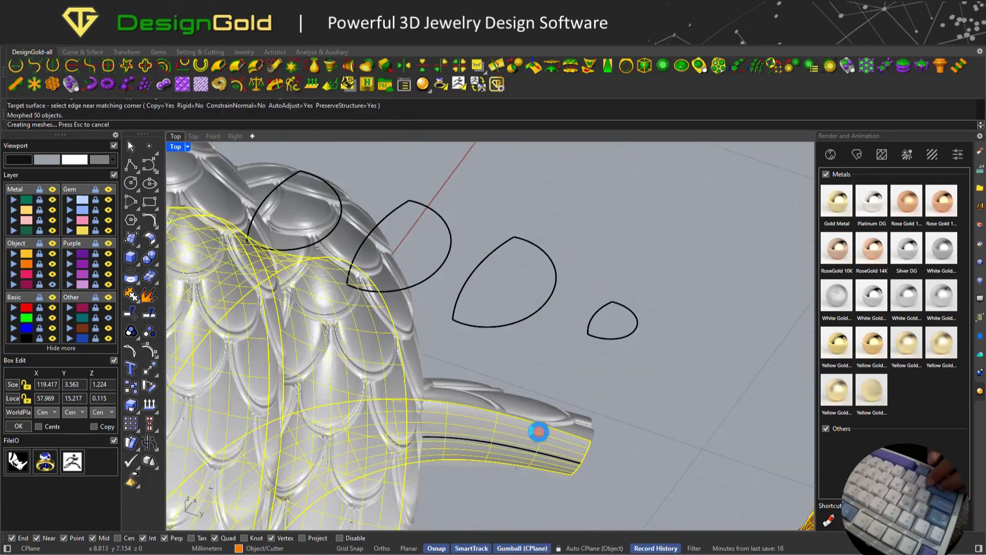
# Undo the flow onto the ring's inner surface and restore the shaded display.
pyautogui.press('Escape')
pyautogui.scroll(-12, 504, 319)
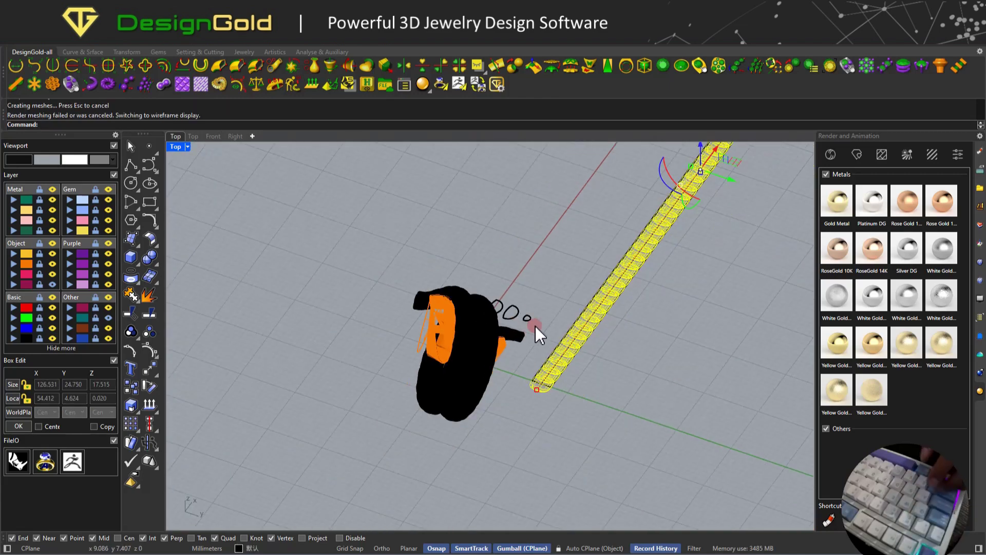
pyautogui.keyDown('ctrl'); pyautogui.keyDown('shift'); pyautogui.moveTo(535, 326); pyautogui.dragTo(486, 288, button='right'); pyautogui.keyUp('shift'); pyautogui.keyUp('ctrl')
pyautogui.hotkey('ctrl', 'z')
pyautogui.moveTo(444, 247)
pyautogui.mouseDown(button='right')
pyautogui.moveTo(476, 355)
pyautogui.moveTo(462, 302)
pyautogui.mouseUp(button='right')
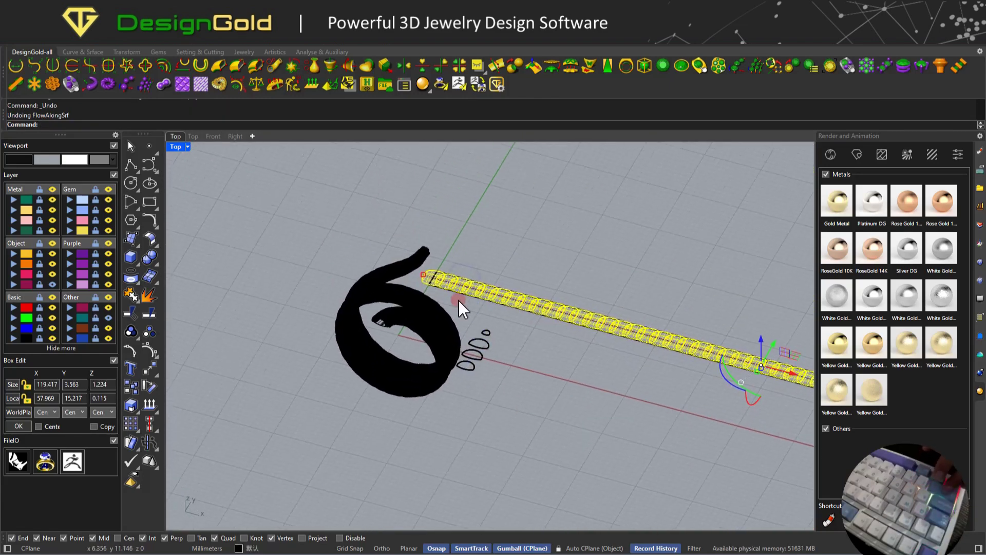
pyautogui.middleClick(476, 277)
pyautogui.click(479, 282)
pyautogui.scroll(5, 432, 272)
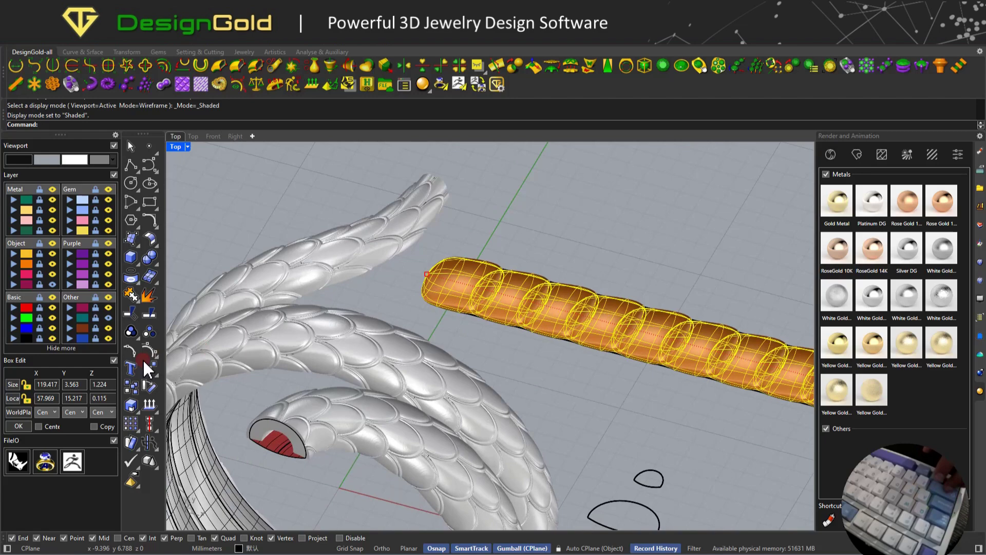
# Try flowing the scale group from the planar base surface onto the inner surface, matching at the open end inside the coil.
pyautogui.click(132, 443)
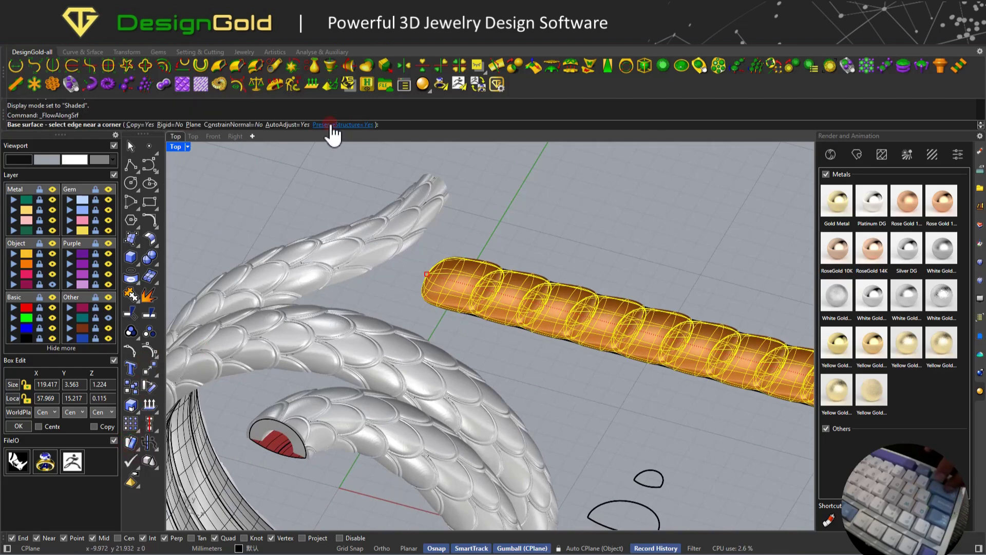
pyautogui.scroll(3, 443, 310)
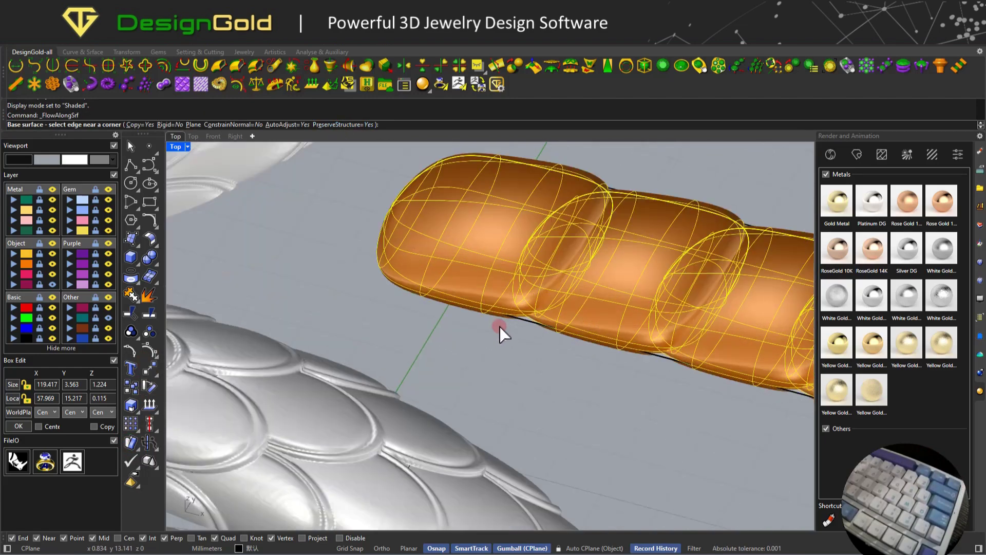
pyautogui.click(529, 331)
pyautogui.scroll(-5, 504, 324)
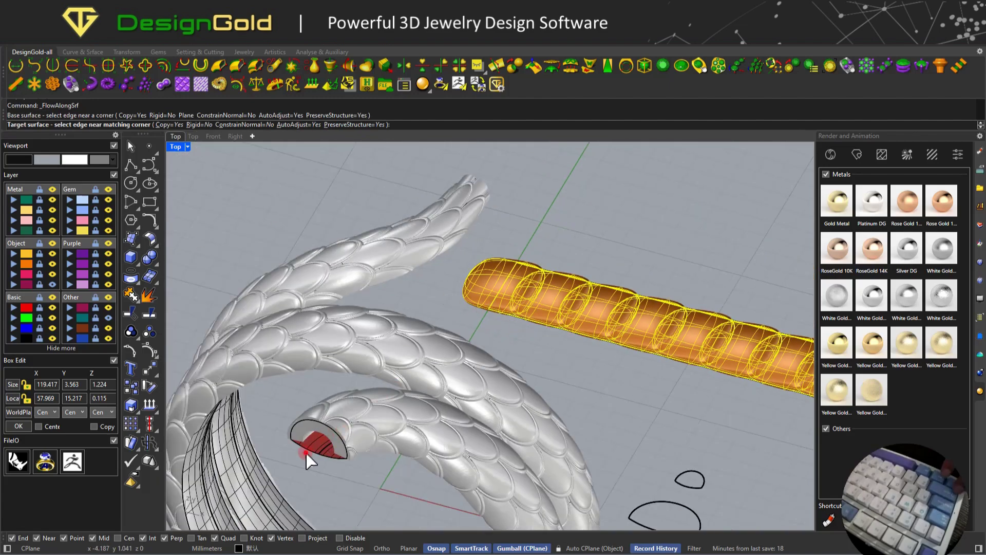
pyautogui.click(306, 451)
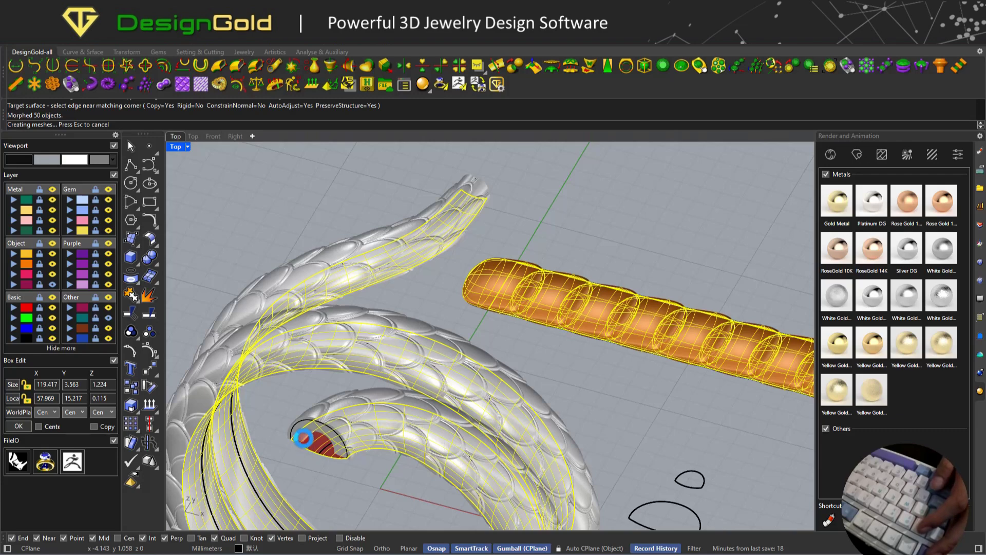
pyautogui.press('Escape')
pyautogui.rightClick(432, 314)
pyautogui.scroll(4, 472, 303)
pyautogui.click(507, 308)
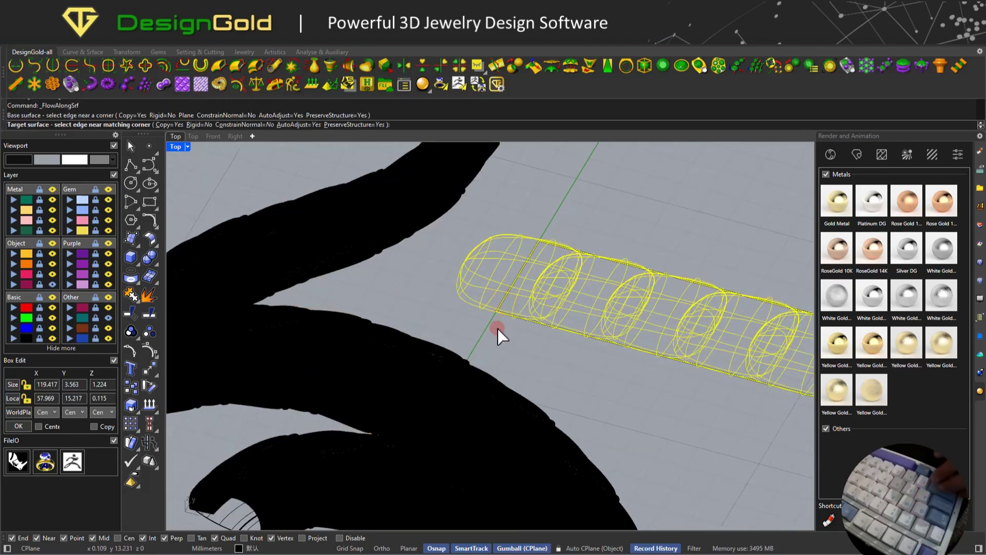
pyautogui.scroll(-6, 497, 329)
pyautogui.keyDown('ctrl'); pyautogui.keyDown('shift'); pyautogui.moveTo(497, 329); pyautogui.dragTo(405, 291, button='right'); pyautogui.keyUp('shift'); pyautogui.keyUp('ctrl')
pyautogui.press('Escape')
# Select the ring's inner surface and, in the top view, move it 20 mm along positive X, clear of the textured snake.
pyautogui.scroll(4, 348, 378)
pyautogui.click(350, 387)
pyautogui.hotkey('ctrl', 'F1')
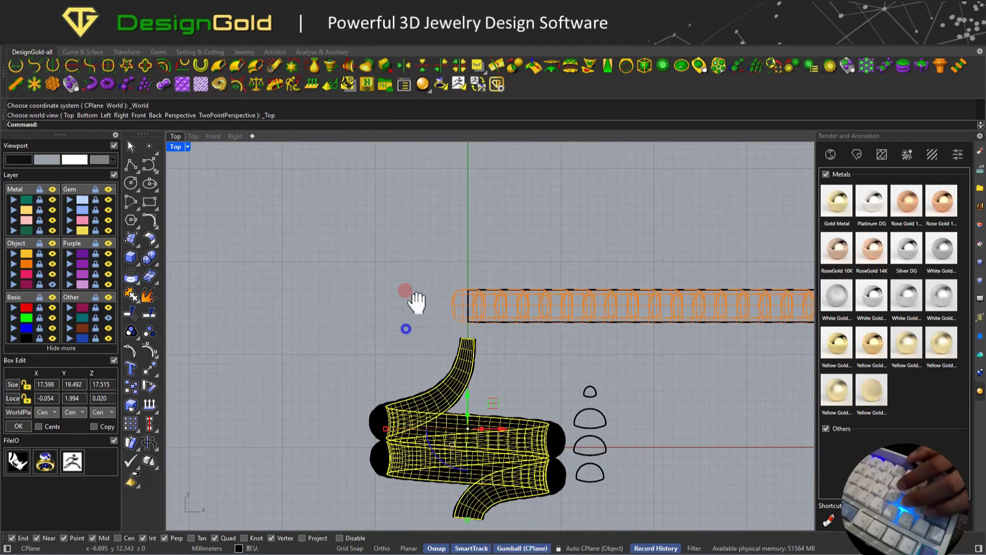
pyautogui.scroll(-3, 416, 300)
pyautogui.hotkey('alt', 'Right')
pyautogui.hotkey('alt', 'Right')
pyautogui.hotkey('alt', 'Right')
pyautogui.hotkey('alt', 'Right')
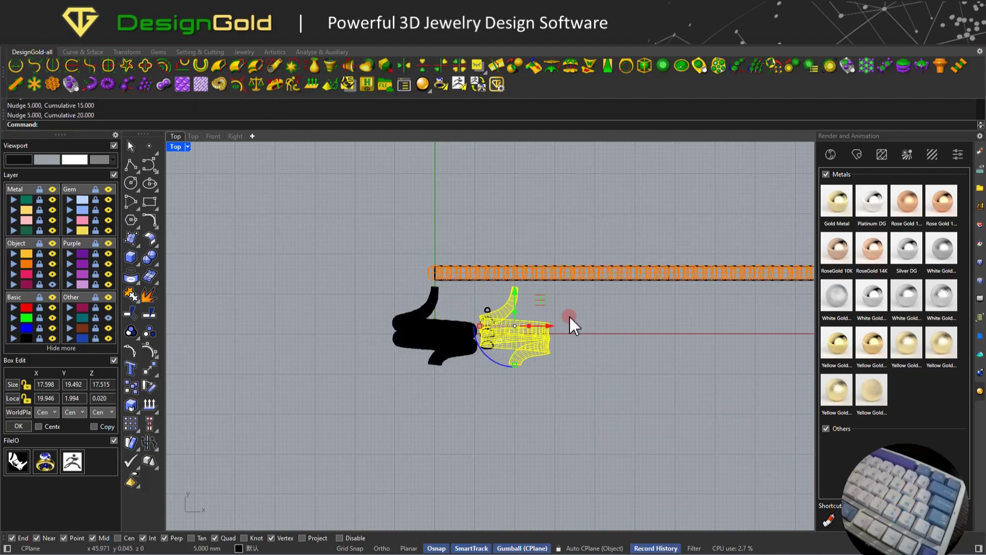
# Select the group of belly scales and return the view to shaded display.
pyautogui.scroll(5, 463, 277)
pyautogui.click(446, 264)
pyautogui.scroll(-1, 308, 278)
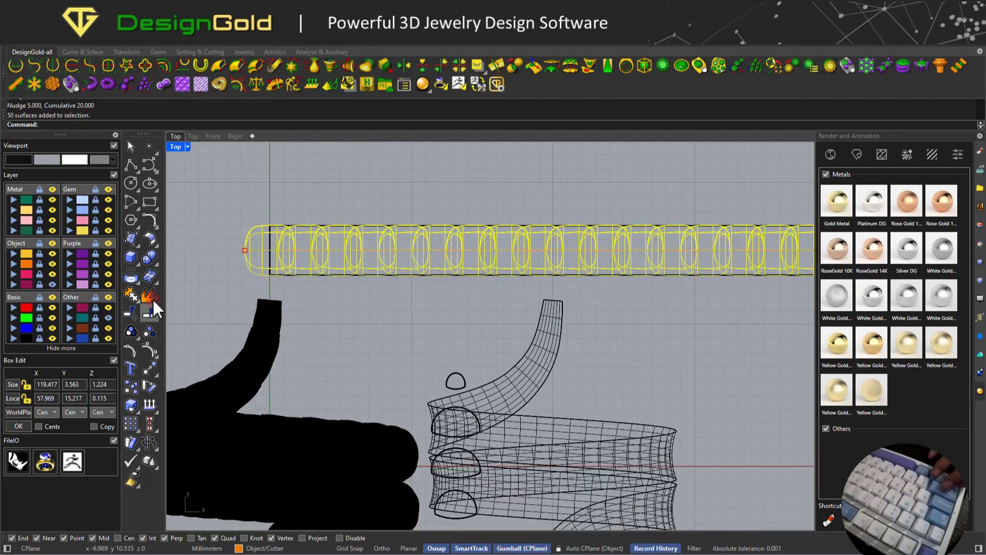
pyautogui.middleClick(346, 177)
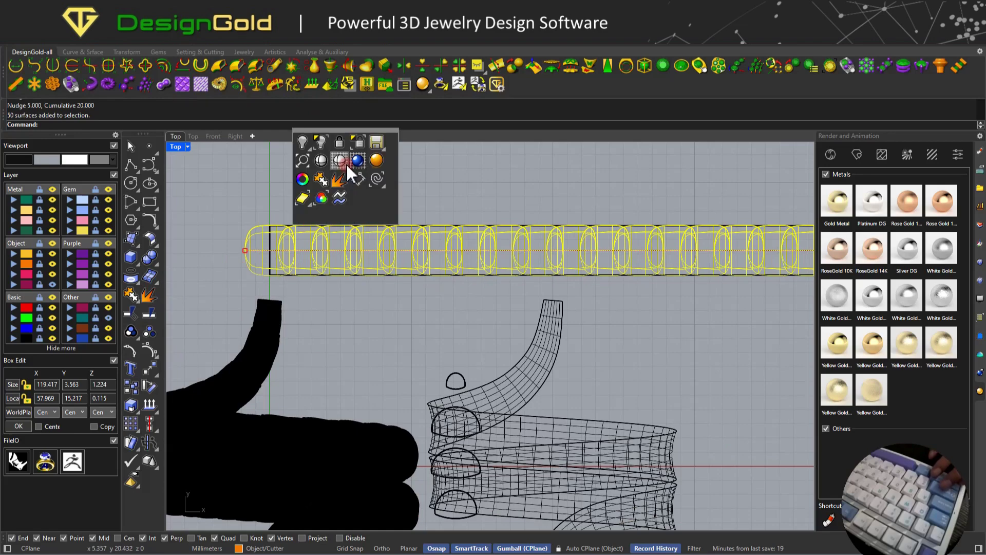
pyautogui.click(347, 163)
pyautogui.moveTo(418, 288)
pyautogui.keyDown('ctrl'); pyautogui.keyDown('shift'); pyautogui.mouseDown(button='right')
pyautogui.moveTo(395, 266)
pyautogui.moveTo(403, 253)
pyautogui.mouseUp(button='right'); pyautogui.keyUp('shift'); pyautogui.keyUp('ctrl')
pyautogui.scroll(-6, 412, 335)
pyautogui.scroll(9, 367, 159)
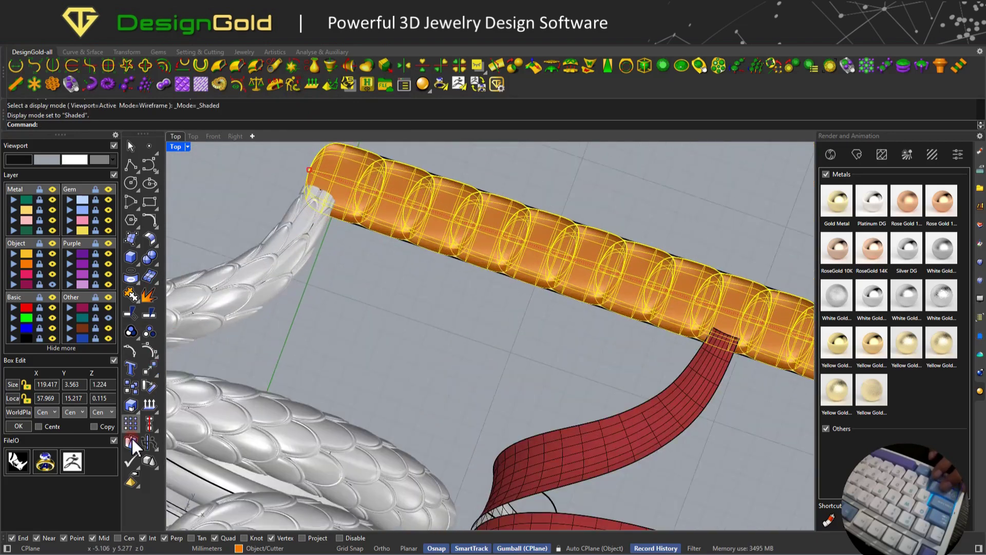
# Try flowing the scale group onto the moved inner surface, matching the row's start to the side of its upper tail end.
pyautogui.click(132, 443)
pyautogui.scroll(3, 360, 210)
pyautogui.click(359, 199)
pyautogui.scroll(-4, 443, 307)
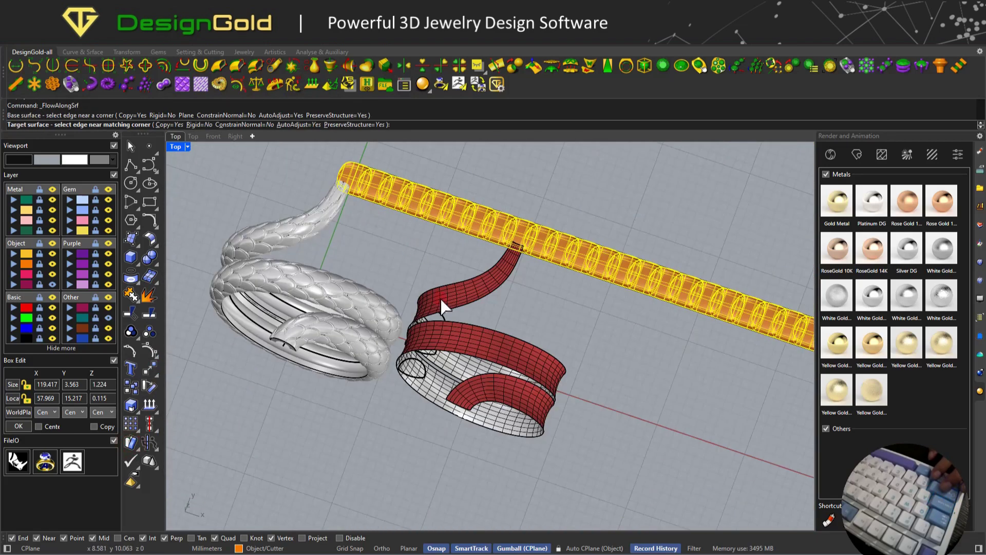
pyautogui.click(507, 261)
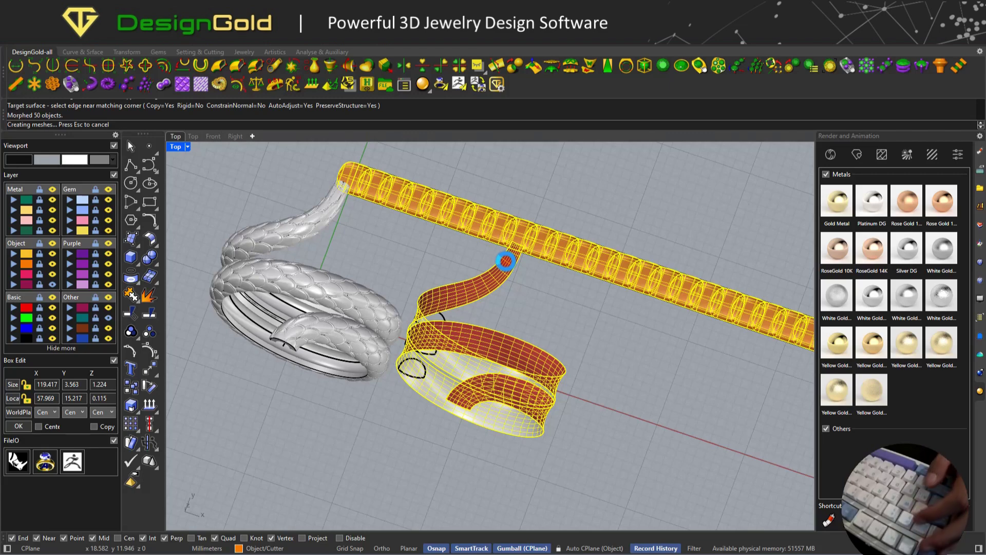
pyautogui.hotkey('ctrl', 'z')
# Flow the scale group again from the base surface's starting corner onto the end edge of the moved surface's upper tail.
pyautogui.press('Return')
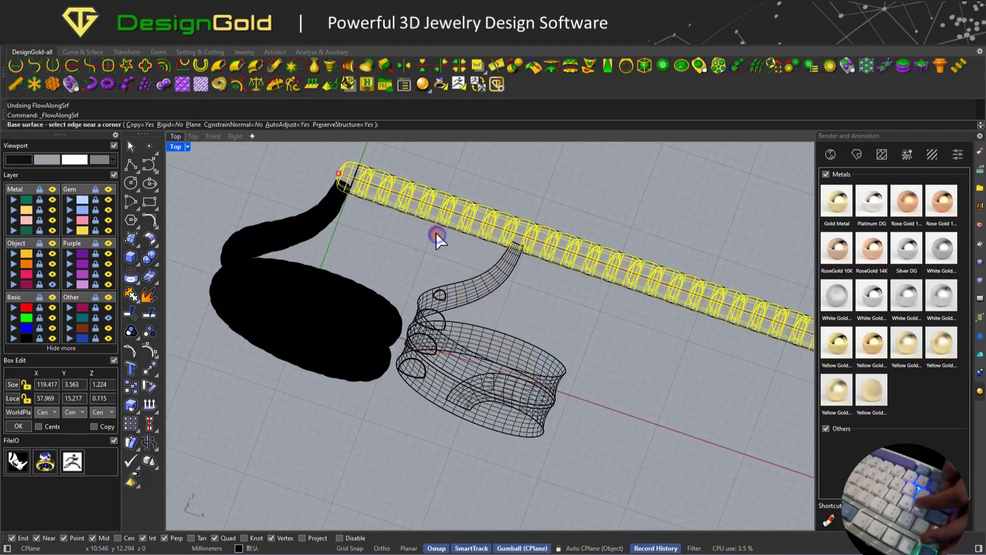
pyautogui.scroll(5, 412, 227)
pyautogui.click(342, 196)
pyautogui.scroll(-3, 324, 201)
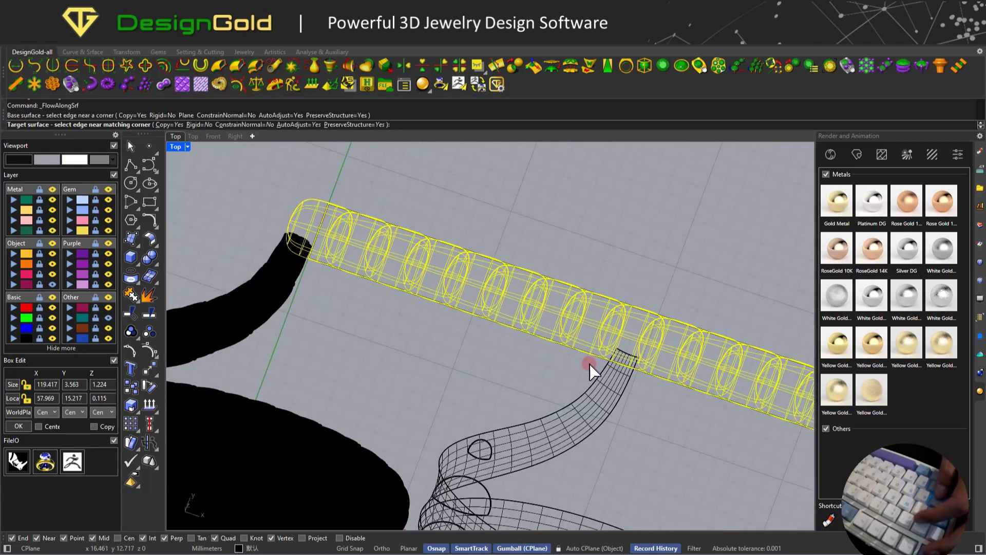
pyautogui.click(624, 355)
pyautogui.scroll(-3, 591, 365)
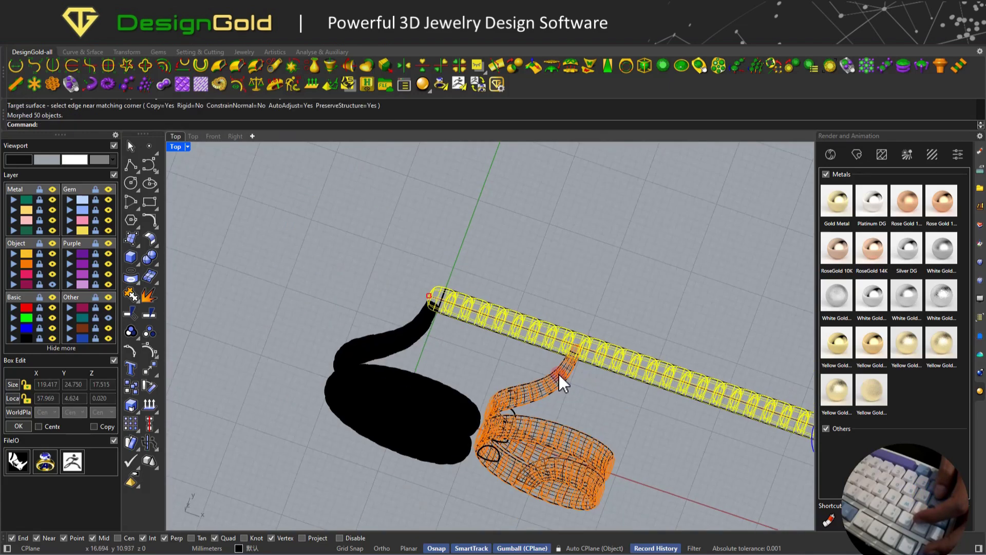
# Check in shaded display which way the flowed scales face on the coil, and undo the flow.
pyautogui.middleClick(457, 191)
pyautogui.click(446, 226)
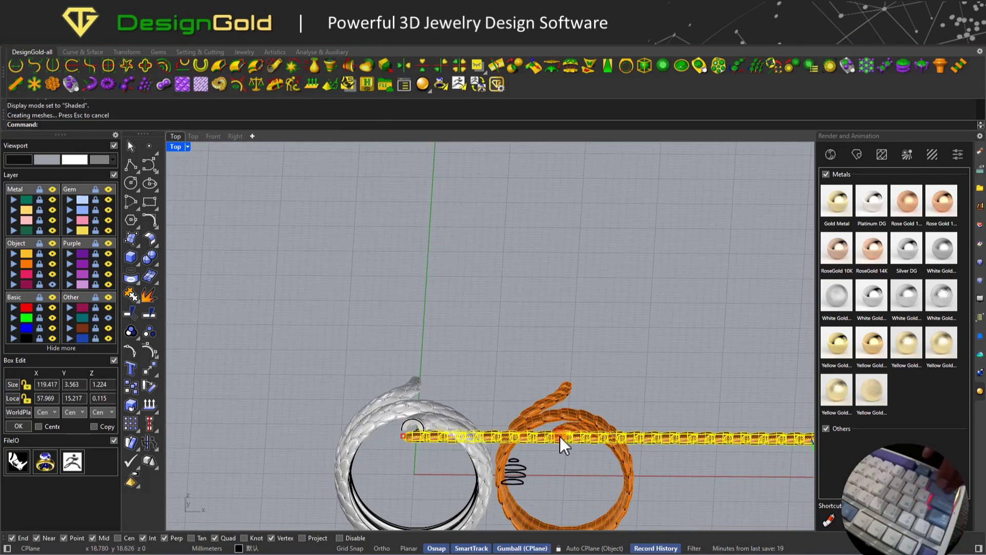
pyautogui.scroll(5, 521, 423)
pyautogui.moveTo(528, 425); pyautogui.dragTo(526, 345, button='right')
pyautogui.scroll(-5, 526, 345)
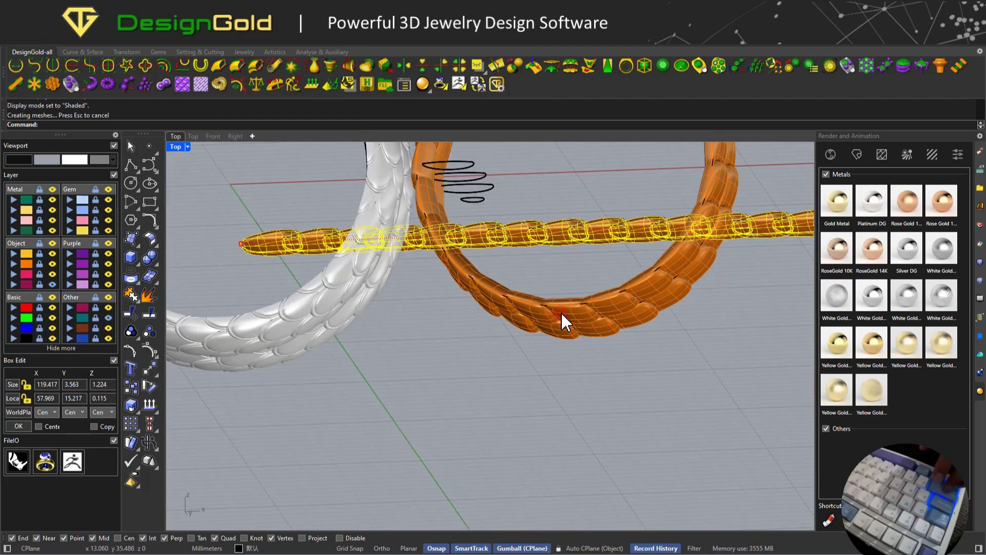
pyautogui.scroll(5, 587, 319)
pyautogui.scroll(-8, 587, 319)
pyautogui.moveTo(481, 300); pyautogui.dragTo(496, 371, button='right')
pyautogui.hotkey('ctrl', 'z')
pyautogui.scroll(-6, 498, 297)
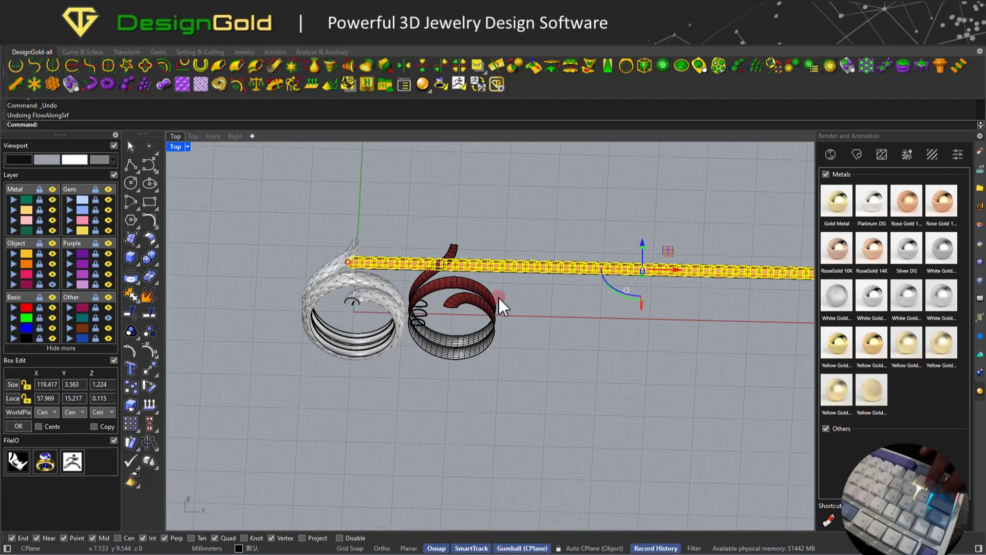
# Try flowing the scales from the base surface's far-end corner onto the free end inside the moved coil, and undo it.
pyautogui.click(130, 443)
pyautogui.scroll(5, 696, 288)
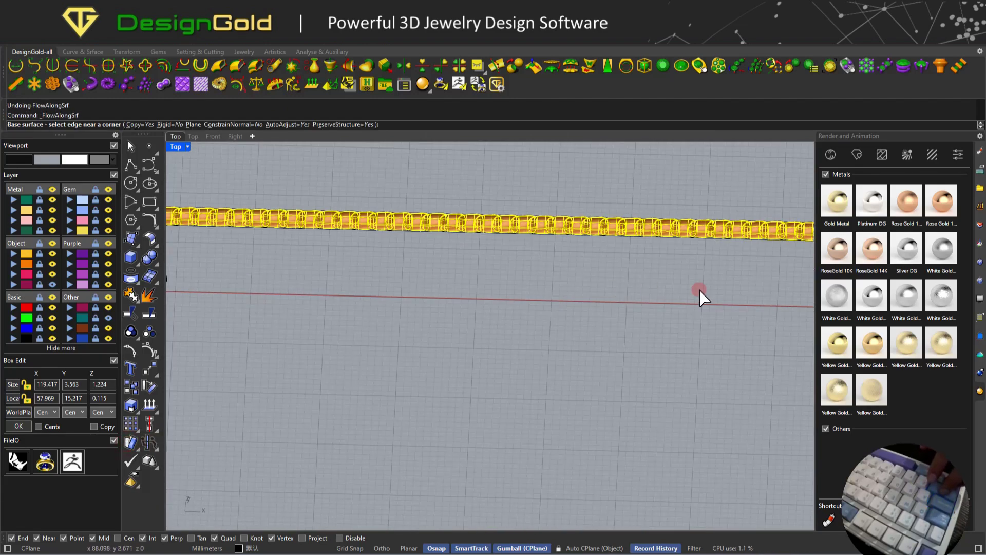
pyautogui.click(680, 263)
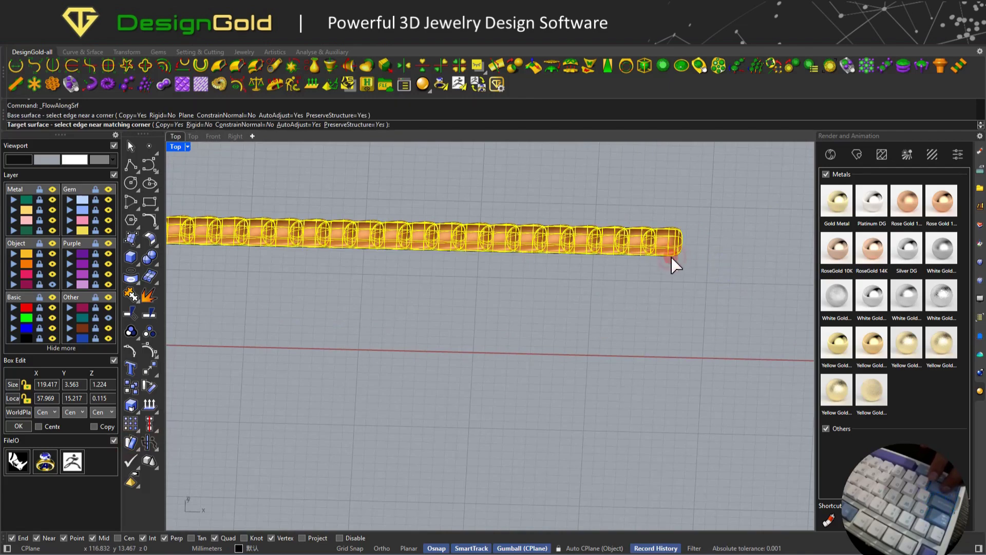
pyautogui.scroll(-3, 671, 264)
pyautogui.click(391, 293)
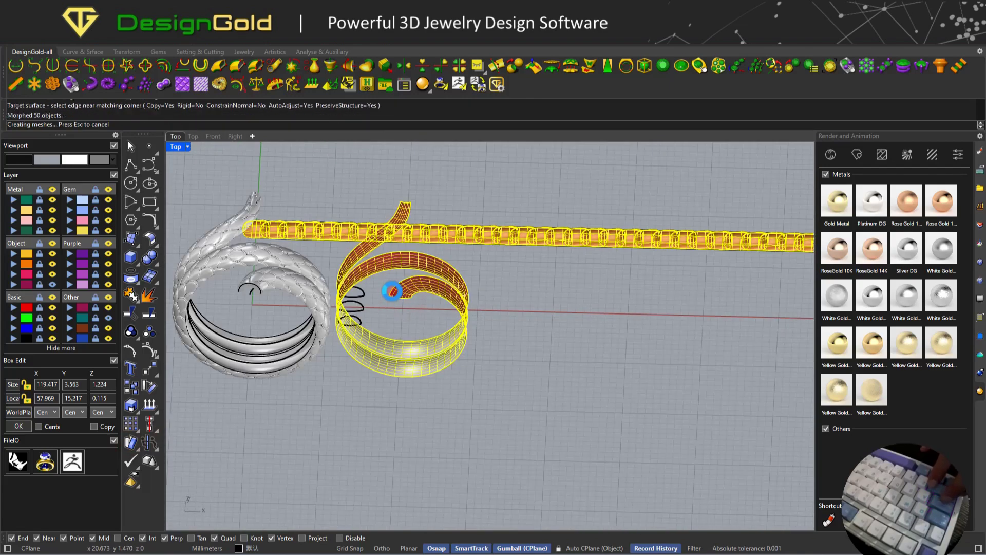
pyautogui.hotkey('ctrl', 'z')
# Flow the scale group along surface, matching the base surface's far end to the moved surface's free end inside the coil.
pyautogui.press('space')
pyautogui.scroll(-2, 629, 280)
pyautogui.moveTo(633, 279); pyautogui.dragTo(467, 294, button='right')
pyautogui.click(701, 259)
pyautogui.scroll(-3, 380, 289)
pyautogui.click(378, 289)
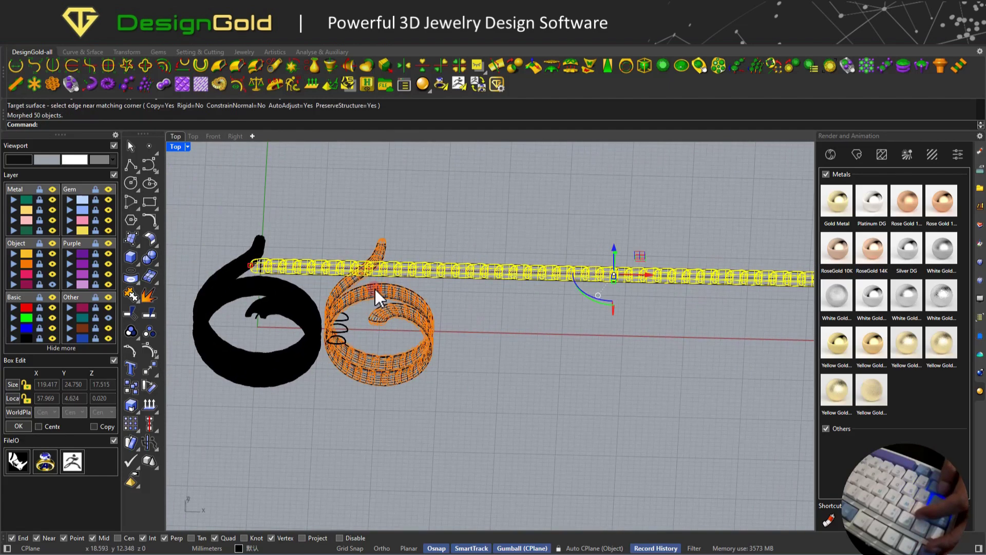
# Switch to shaded display and examine the orientation and overlap of the flowed belly scales, up close at the coil's end.
pyautogui.scroll(3, 381, 230)
pyautogui.middleClick(402, 172)
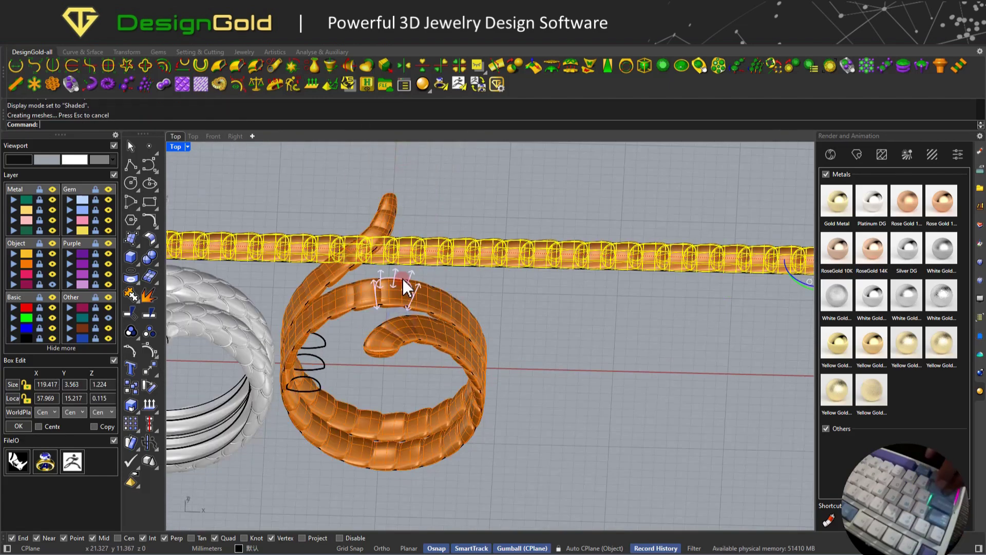
pyautogui.moveTo(403, 278)
pyautogui.keyDown('ctrl'); pyautogui.keyDown('shift'); pyautogui.mouseDown(button='right')
pyautogui.moveTo(402, 221)
pyautogui.moveTo(403, 346)
pyautogui.moveTo(366, 436)
pyautogui.moveTo(385, 475)
pyautogui.moveTo(454, 310)
pyautogui.moveTo(424, 254)
pyautogui.mouseUp(button='right'); pyautogui.keyUp('shift'); pyautogui.keyUp('ctrl')
pyautogui.scroll(5, 386, 476)
pyautogui.scroll(-8, 430, 359)
pyautogui.scroll(5, 423, 254)
pyautogui.scroll(5, 401, 250)
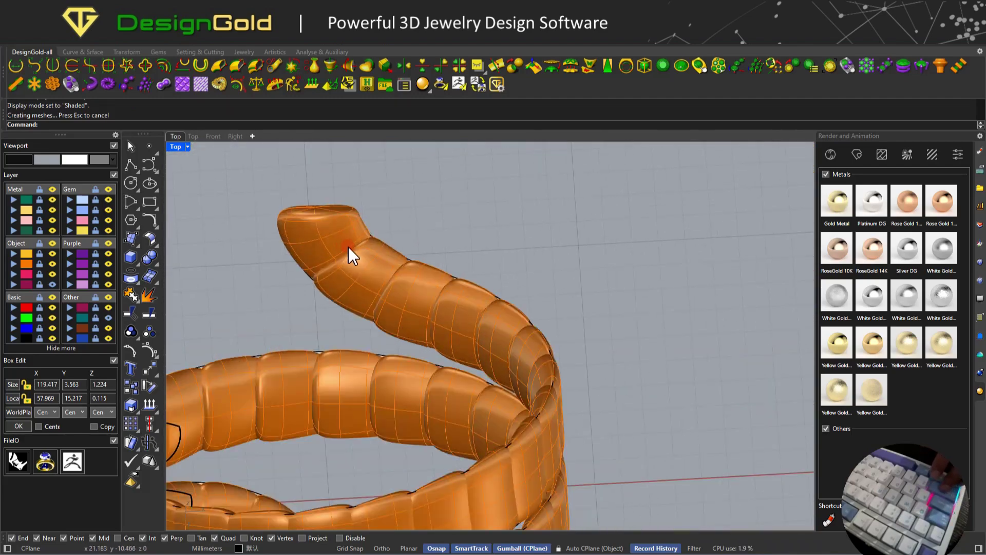
# Undo the last flow of the belly scales onto the moved coil.
pyautogui.scroll(-12, 408, 233)
pyautogui.keyDown('shift'); pyautogui.moveTo(348, 246); pyautogui.dragTo(494, 338, button='right'); pyautogui.keyUp('shift')
pyautogui.scroll(3, 540, 337)
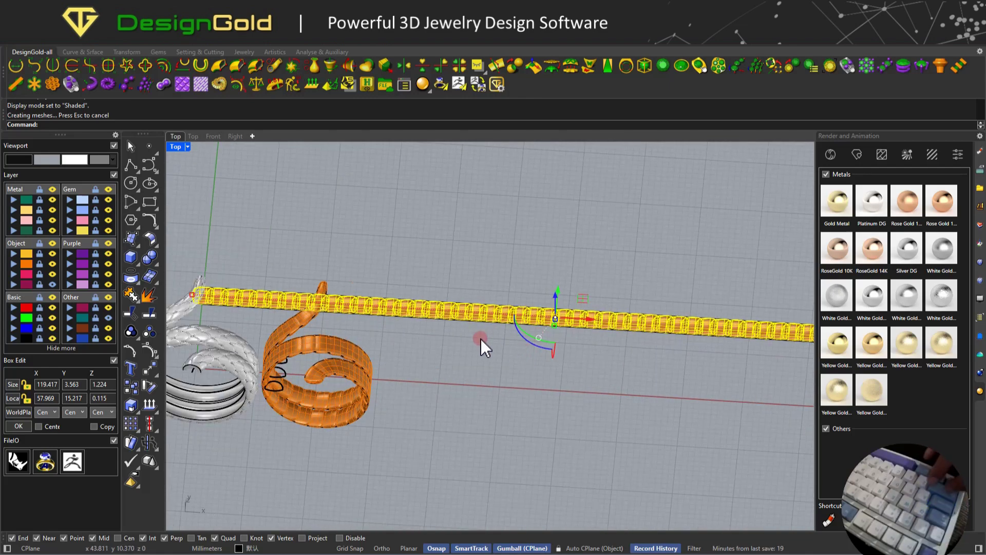
pyautogui.hotkey('ctrl', 'z')
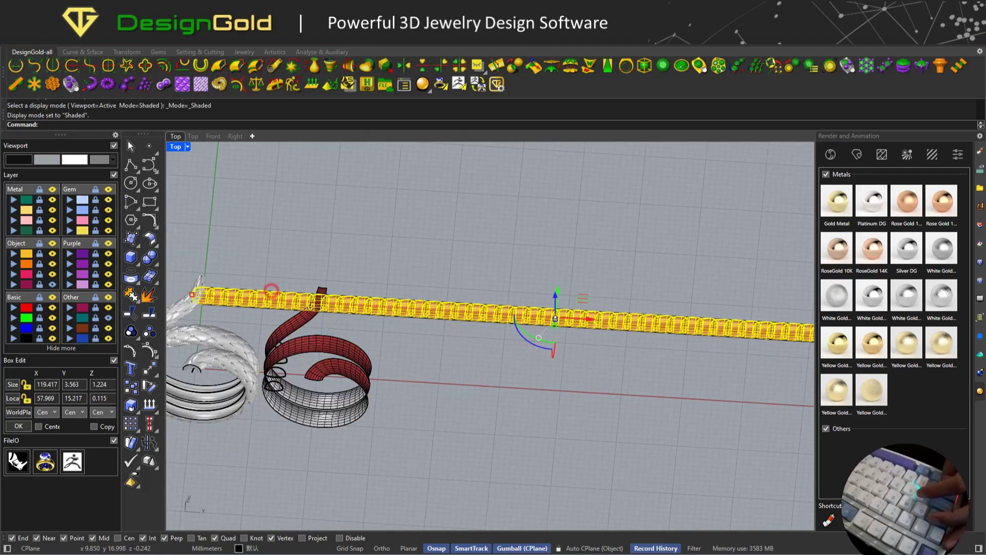
# Try flowing the scale group from the base surface's upper long edge onto the coil's upper band, and undo it.
pyautogui.scroll(3, 281, 290)
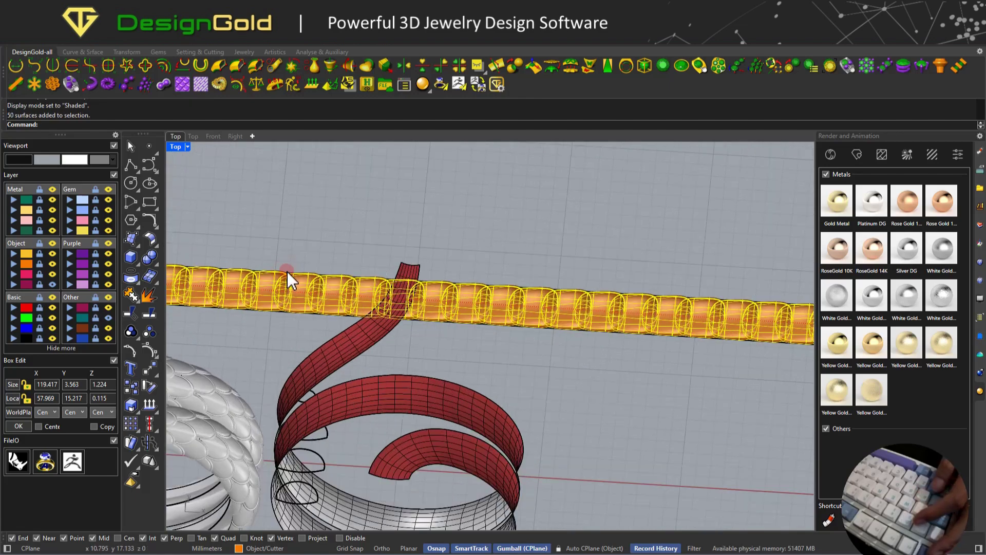
pyautogui.click(285, 273)
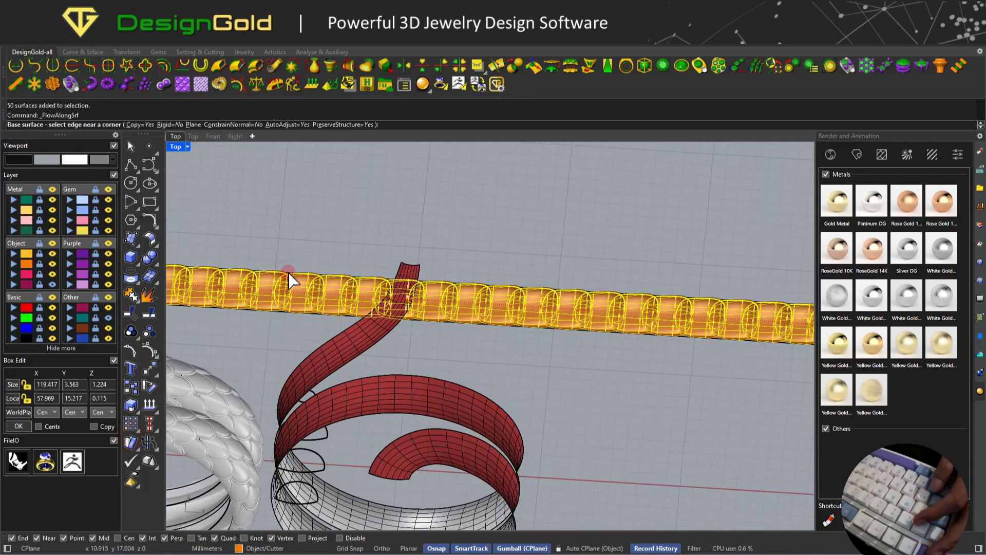
pyautogui.click(289, 274)
pyautogui.click(365, 379)
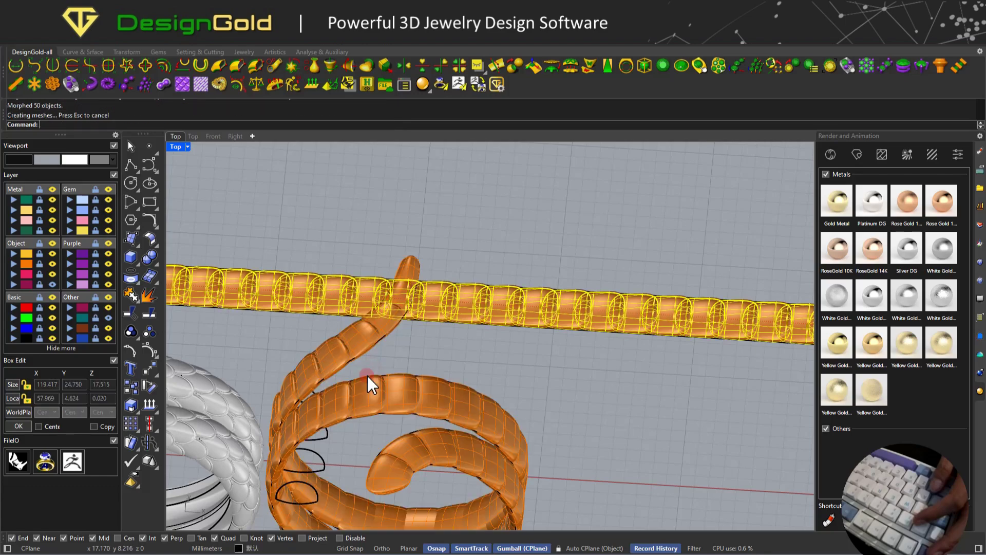
pyautogui.scroll(1, 421, 411)
pyautogui.scroll(-5, 422, 413)
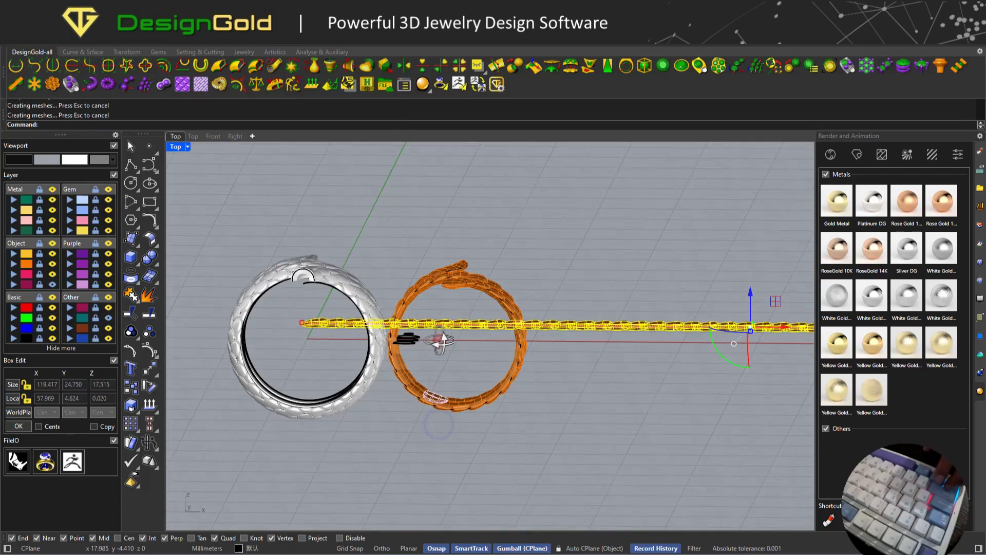
pyautogui.hotkey('ctrl', 'z')
# Try flowing the scales from the base surface's lower and upper long edges onto other spots of the coil, undoing each flow.
pyautogui.moveTo(482, 261); pyautogui.dragTo(447, 432, button='right')
pyautogui.rightClick(424, 298)
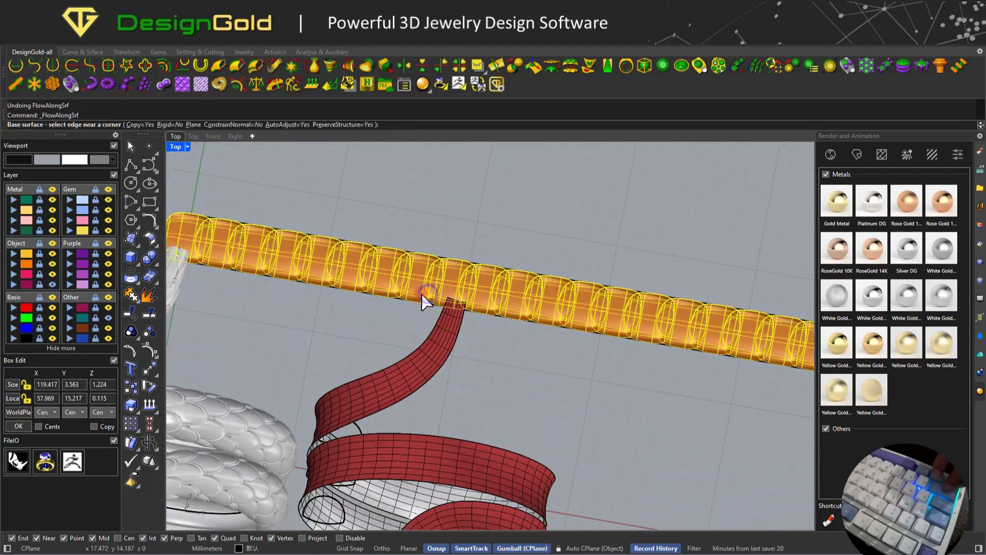
pyautogui.click(396, 302)
pyautogui.click(436, 444)
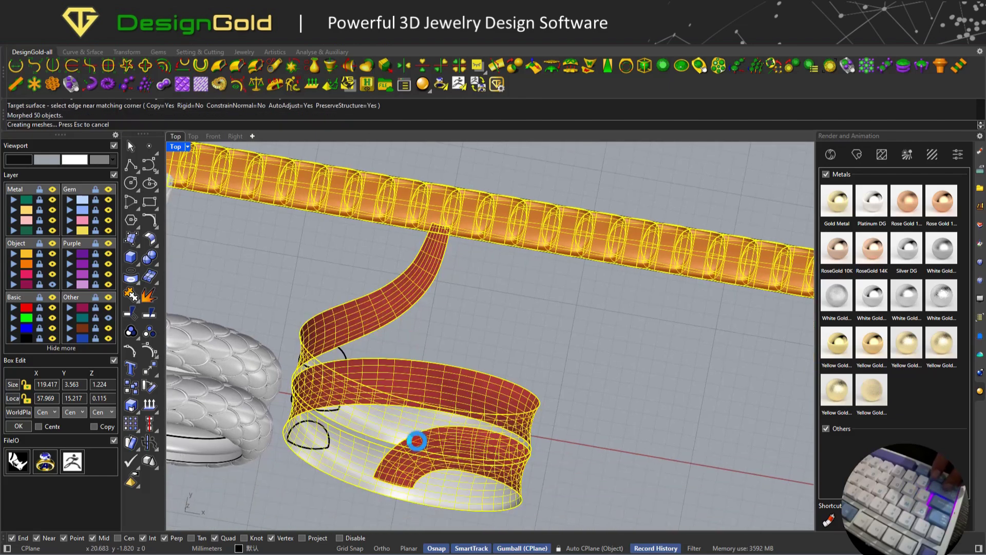
pyautogui.press('Return')
pyautogui.click(392, 182)
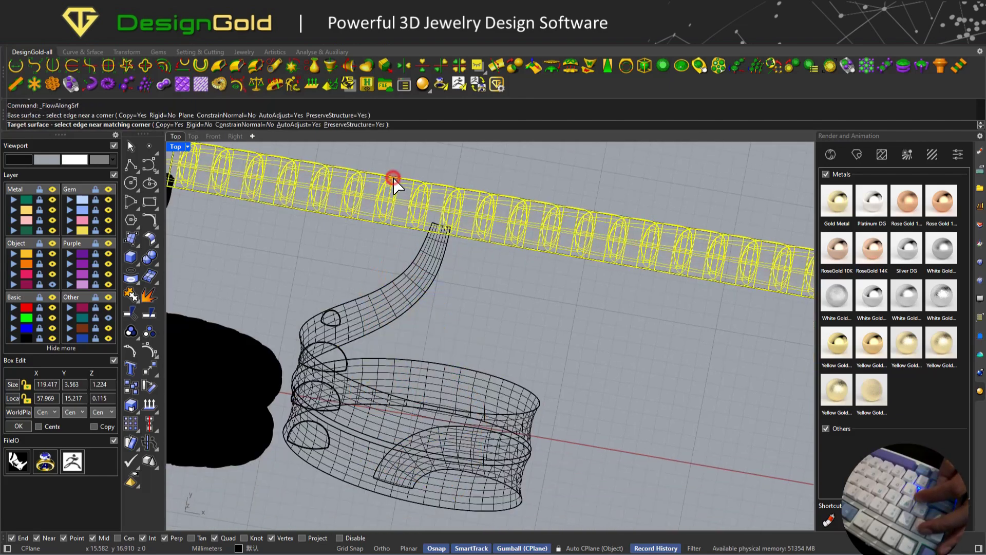
pyautogui.click(393, 300)
pyautogui.hotkey('ctrl', 'z')
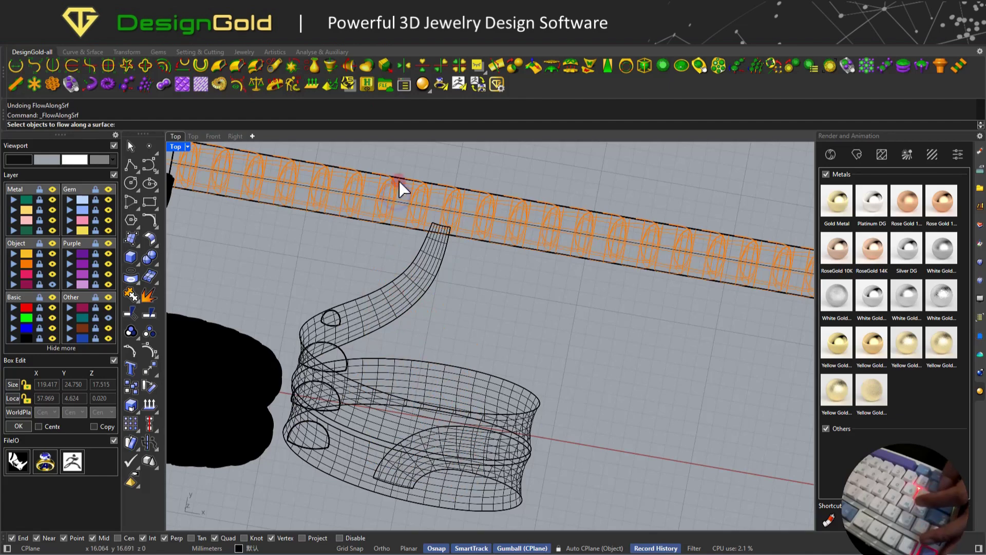
pyautogui.click(400, 189)
pyautogui.click(515, 389)
pyautogui.scroll(-8, 438, 389)
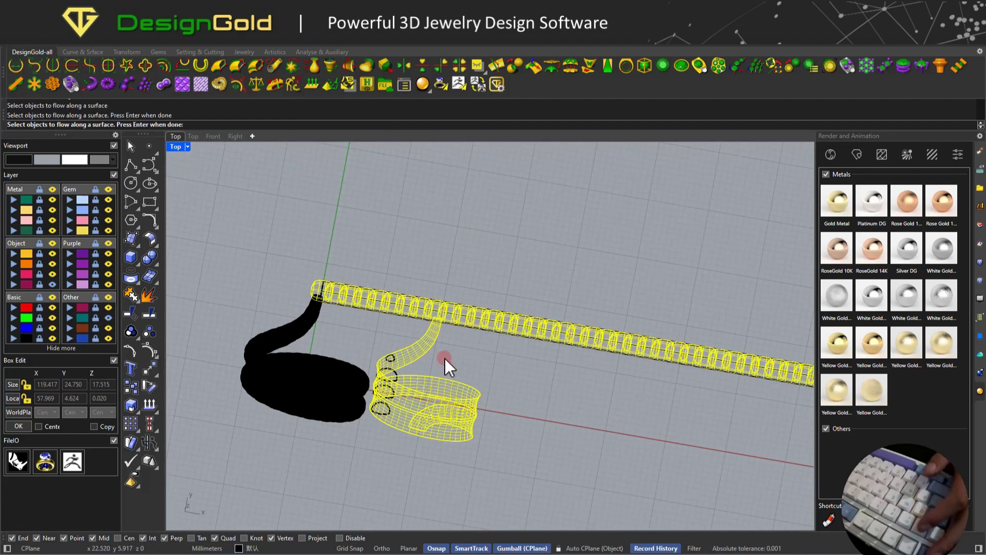
pyautogui.press('Escape')
# Try flowing the scales from the base surface's lower edge near its start onto the coil's raised tail, and undo it.
pyautogui.scroll(10, 390, 292)
pyautogui.click(290, 285)
pyautogui.click(215, 275)
pyautogui.scroll(-3, 352, 353)
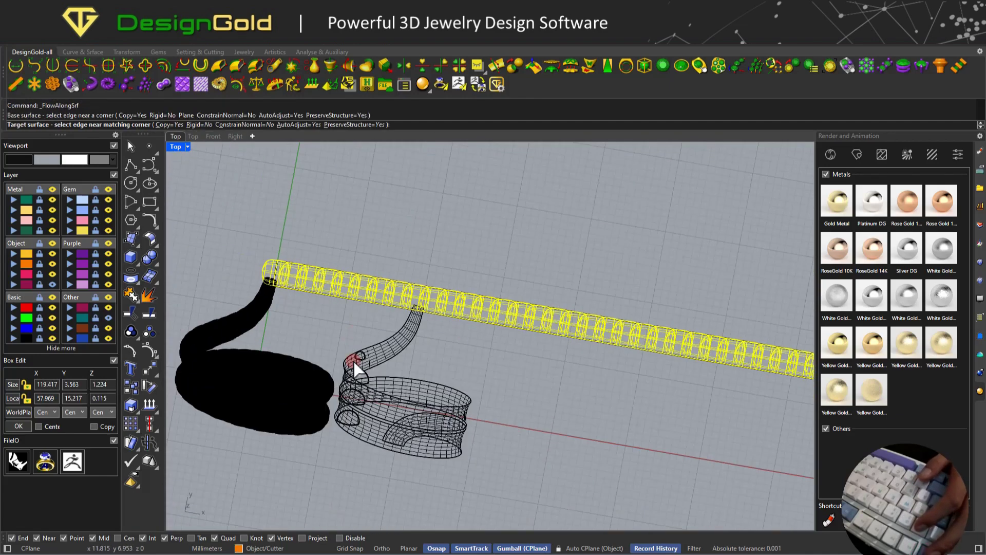
pyautogui.scroll(3, 424, 293)
pyautogui.click(440, 325)
pyautogui.hotkey('ctrl', 'z')
# Flow the scale group along surface, matching the base surface's upper start corner to the target surface beside the coil's lower free end.
pyautogui.rightClick(276, 261)
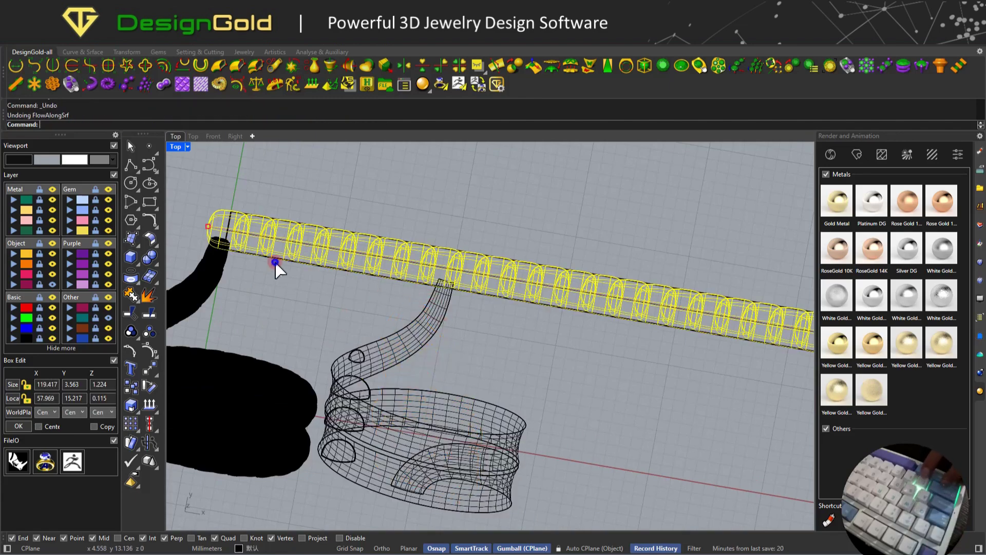
pyautogui.click(228, 220)
pyautogui.click(386, 483)
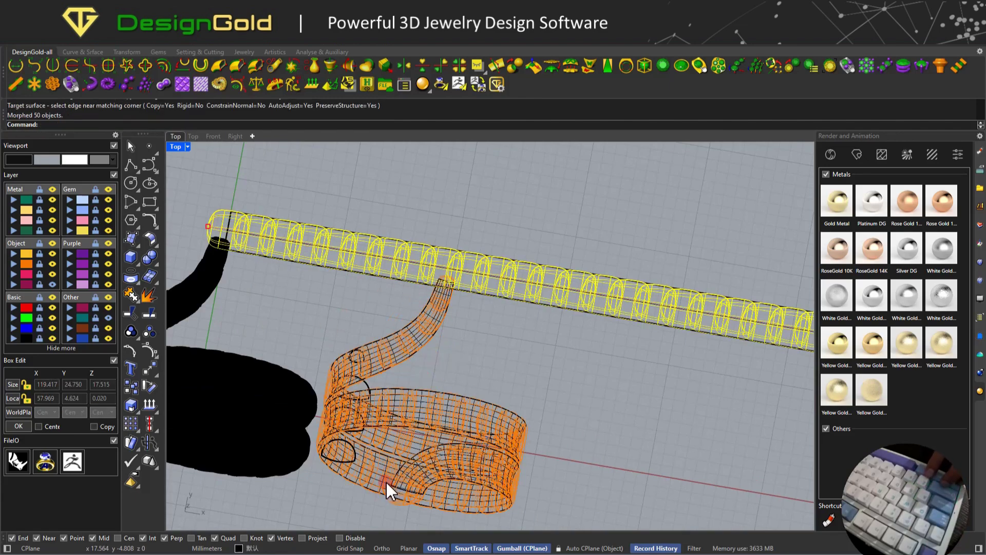
# Switch to shaded display and examine the direction and overlap of the flowed belly scales around the coil and at its ends.
pyautogui.keyDown('ctrl'); pyautogui.keyDown('shift'); pyautogui.moveTo(386, 483); pyautogui.dragTo(390, 251, button='right'); pyautogui.keyUp('shift'); pyautogui.keyUp('ctrl')
pyautogui.middleClick(390, 252)
pyautogui.click(383, 235)
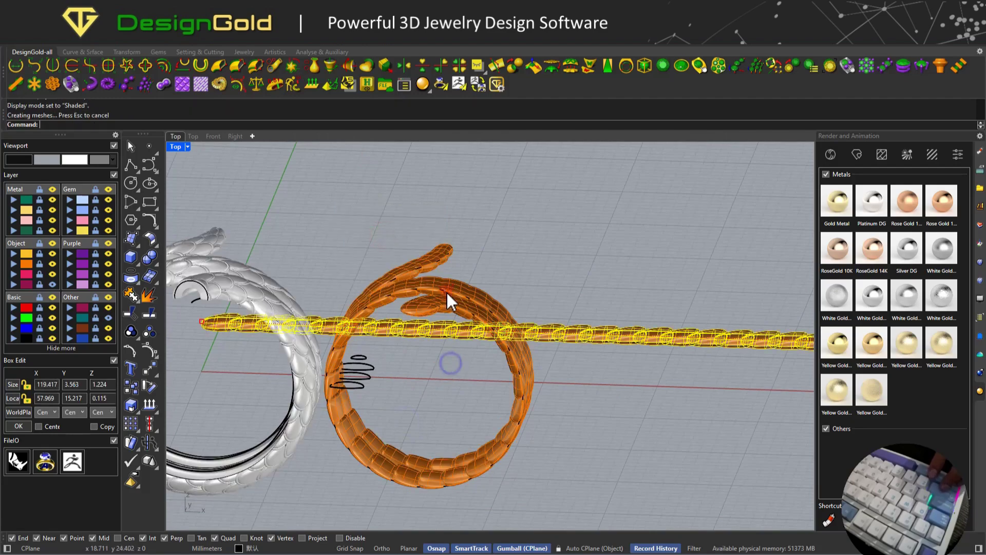
pyautogui.keyDown('ctrl'); pyautogui.keyDown('shift'); pyautogui.moveTo(446, 290); pyautogui.dragTo(443, 223, button='right'); pyautogui.keyUp('shift'); pyautogui.keyUp('ctrl')
pyautogui.scroll(6, 451, 187)
pyautogui.moveTo(451, 187)
pyautogui.keyDown('shift'); pyautogui.mouseDown(button='right')
pyautogui.moveTo(458, 261)
pyautogui.moveTo(491, 291)
pyautogui.moveTo(417, 317)
pyautogui.mouseUp(button='right'); pyautogui.keyUp('shift')
pyautogui.scroll(-8, 491, 291)
pyautogui.scroll(8, 511, 290)
pyautogui.scroll(-8, 455, 362)
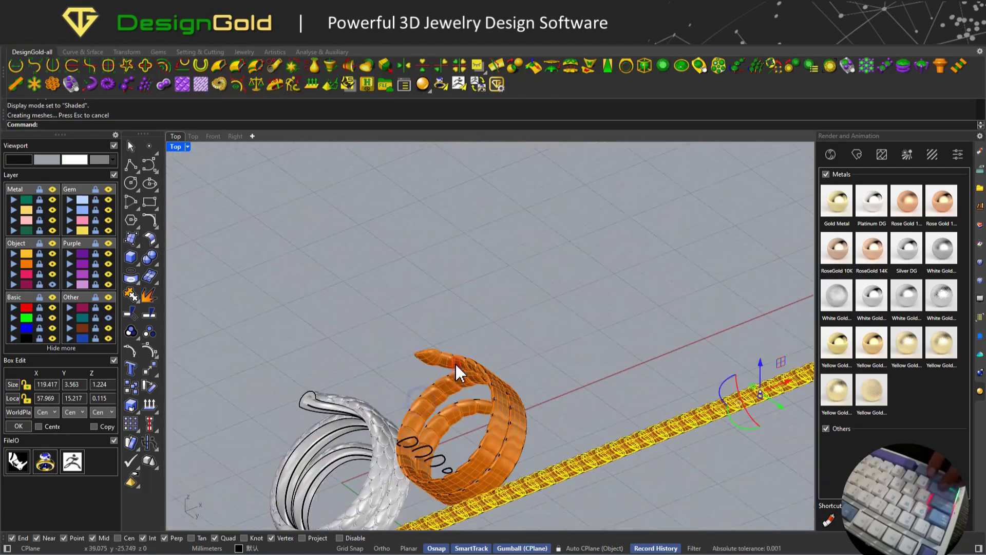
# Move the flowed belly scales a net 20 mm in the negative X direction into the outer scaled ring.
pyautogui.keyDown('ctrl'); pyautogui.keyDown('shift'); pyautogui.moveTo(455, 362); pyautogui.dragTo(528, 276, button='right'); pyautogui.keyUp('shift'); pyautogui.keyUp('ctrl')
pyautogui.scroll(6, 485, 319)
pyautogui.click(483, 332)
pyautogui.hotkey('ctrl', 'F1')
pyautogui.hotkey('alt', 'Left')
pyautogui.hotkey('alt', 'Left')
pyautogui.hotkey('alt', 'Left')
pyautogui.hotkey('alt', 'Left')
pyautogui.hotkey('alt', 'Left')
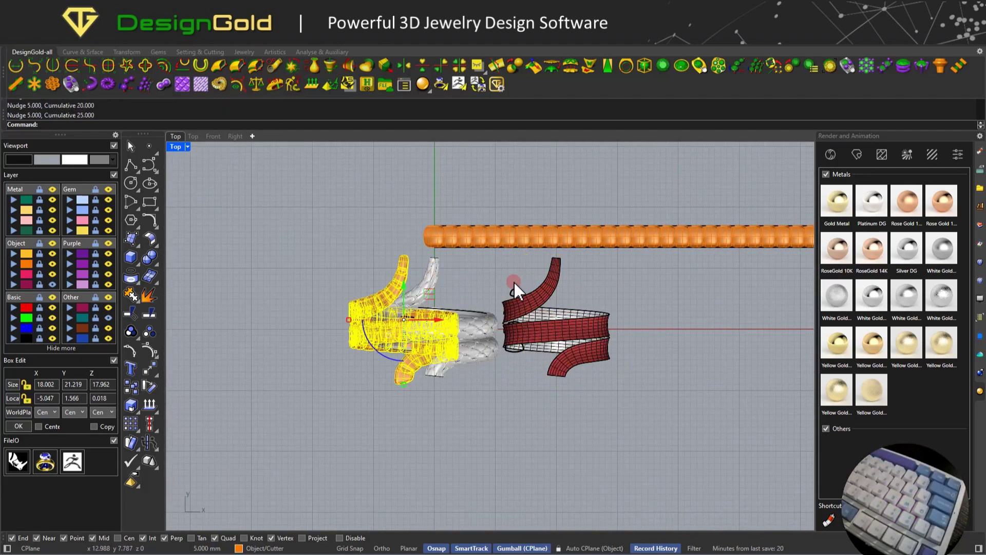
pyautogui.hotkey('alt', 'Right')
pyautogui.click(462, 372)
# Examine from several angles how the belly scales fit inside the outer scaled ring, especially at its ends.
pyautogui.keyDown('ctrl'); pyautogui.keyDown('shift'); pyautogui.moveTo(448, 404); pyautogui.dragTo(453, 356, button='right'); pyautogui.keyUp('shift'); pyautogui.keyUp('ctrl')
pyautogui.scroll(6, 452, 358)
pyautogui.moveTo(527, 350)
pyautogui.mouseDown(button='right')
pyautogui.moveTo(535, 319)
pyautogui.moveTo(557, 315)
pyautogui.moveTo(609, 273)
pyautogui.moveTo(588, 213)
pyautogui.moveTo(418, 407)
pyautogui.moveTo(485, 456)
pyautogui.moveTo(508, 434)
pyautogui.moveTo(549, 299)
pyautogui.moveTo(442, 293)
pyautogui.moveTo(466, 226)
pyautogui.mouseUp(button='right')
pyautogui.scroll(5, 540, 267)
pyautogui.middleClick(539, 263)
pyautogui.click(507, 236)
pyautogui.scroll(-3, 508, 247)
pyautogui.hotkey('ctrl', 'F1')
pyautogui.click(442, 292)
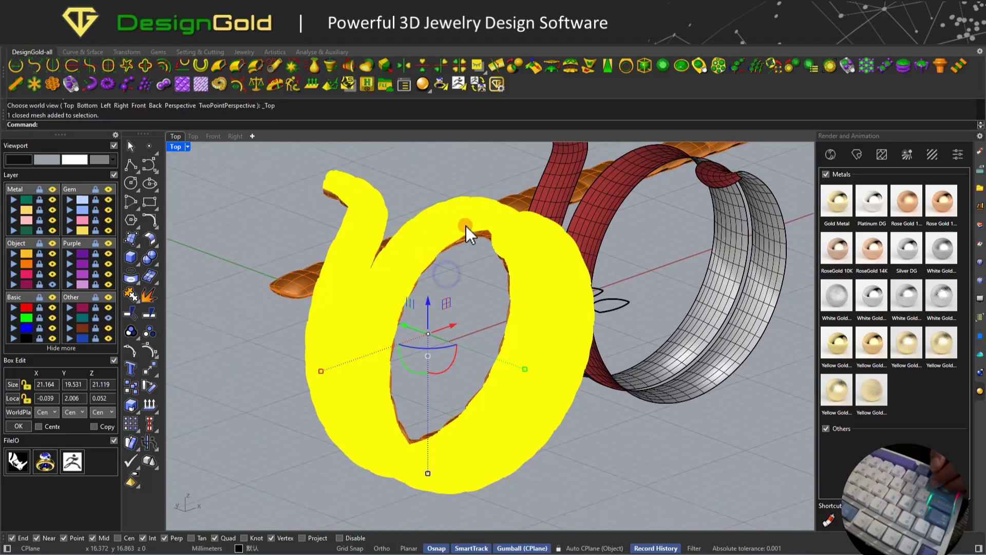
pyautogui.scroll(-14, 645, 316)
pyautogui.scroll(6, 661, 317)
pyautogui.moveTo(662, 317); pyautogui.dragTo(684, 296, button='right')
pyautogui.scroll(3, 595, 325)
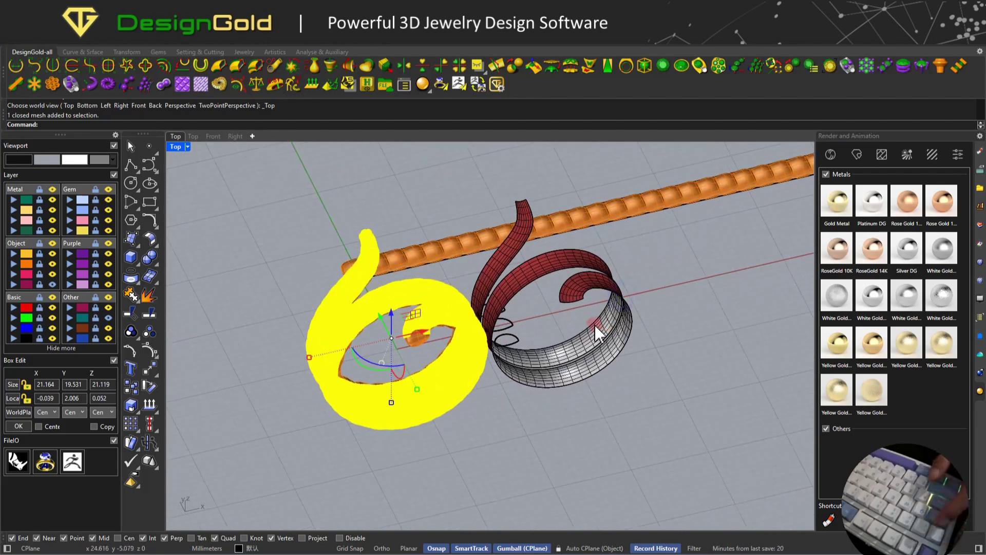
pyautogui.press('Escape')
pyautogui.scroll(2, 594, 323)
pyautogui.scroll(-1, 626, 337)
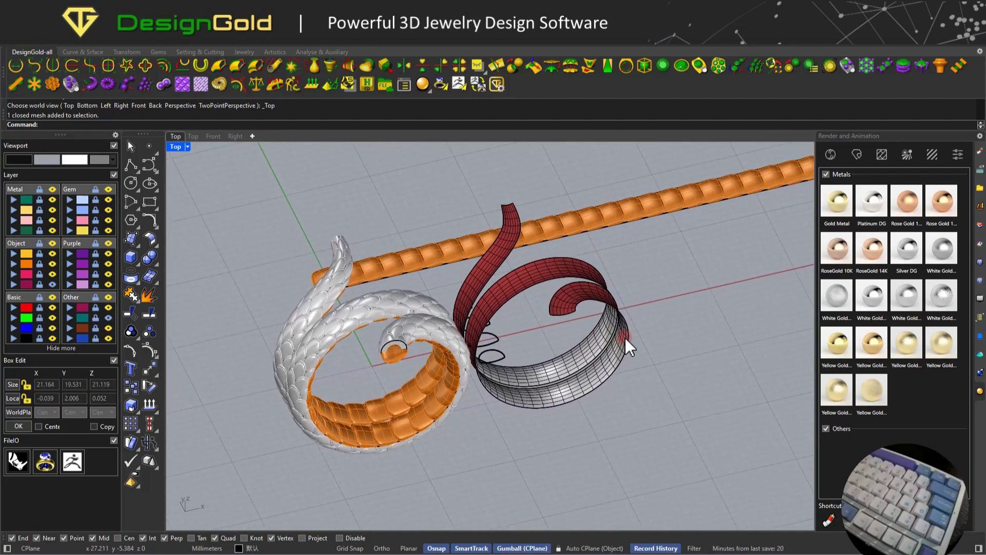
pyautogui.scroll(4, 625, 337)
pyautogui.scroll(-4, 580, 325)
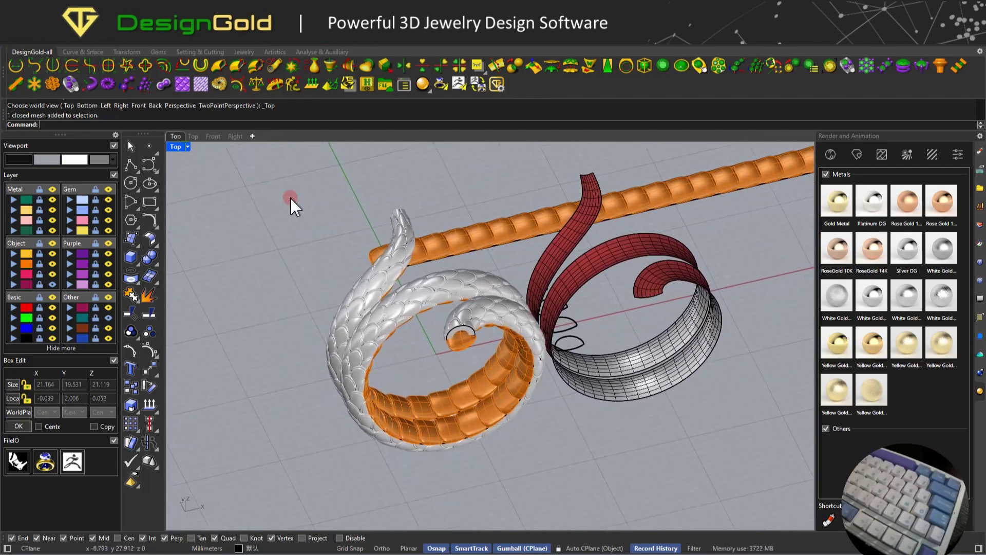
# Switch to the three-view layout and maximize the Perspective view.
pyautogui.write('SS')
pyautogui.press('Return')
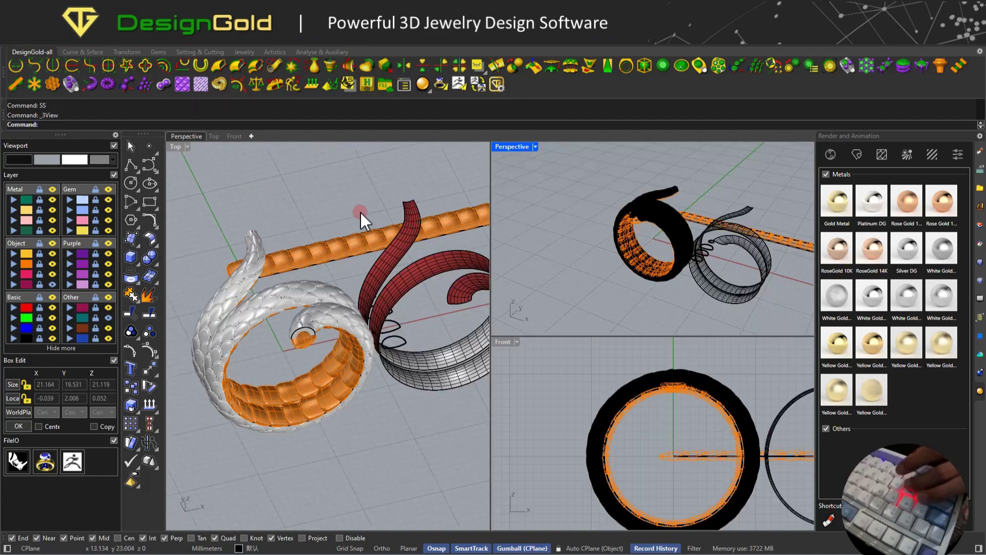
pyautogui.doubleClick(513, 146)
pyautogui.scroll(2, 719, 411)
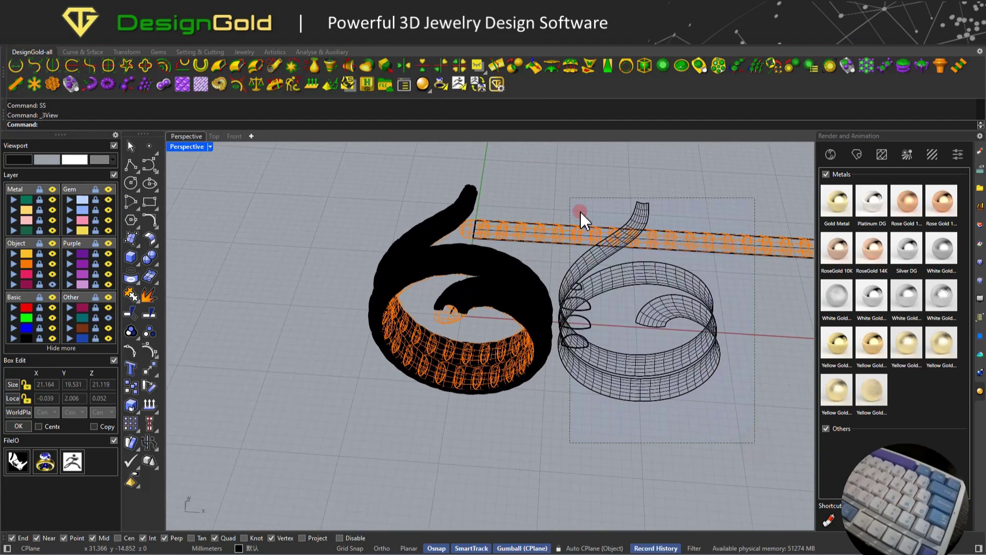
# Hide the flat scale strip, its base surface, and the separate coil surface with its profile curves.
pyautogui.moveTo(580, 212); pyautogui.dragTo(580, 212)
pyautogui.scroll(1, 605, 279)
pyautogui.middleClick(558, 236)
pyautogui.click(563, 242)
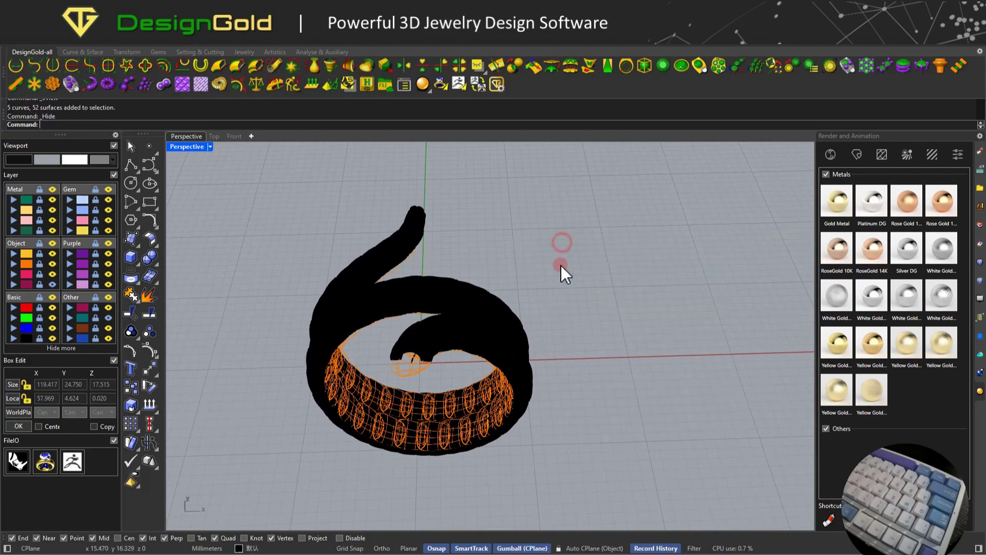
# Set the Perspective view to shaded display, showing the ring at an angle.
pyautogui.moveTo(561, 265)
pyautogui.mouseDown(button='right')
pyautogui.moveTo(566, 286)
pyautogui.moveTo(540, 242)
pyautogui.moveTo(603, 246)
pyautogui.moveTo(546, 233)
pyautogui.moveTo(529, 247)
pyautogui.mouseUp(button='right')
pyautogui.middleClick(554, 257)
pyautogui.click(545, 250)
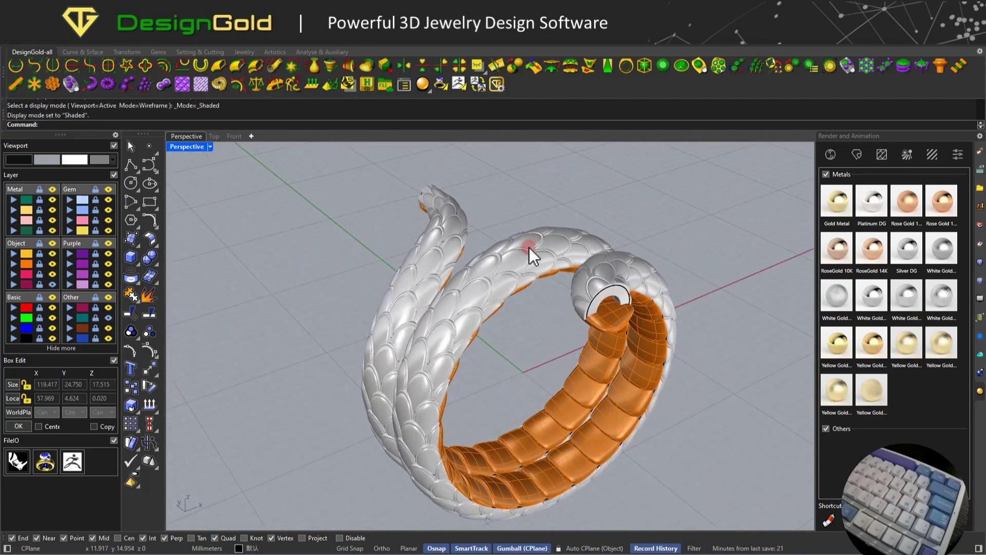
# Assign the Yellow Gold Grit Bump material to the outer scale mesh.
pyautogui.click(593, 254)
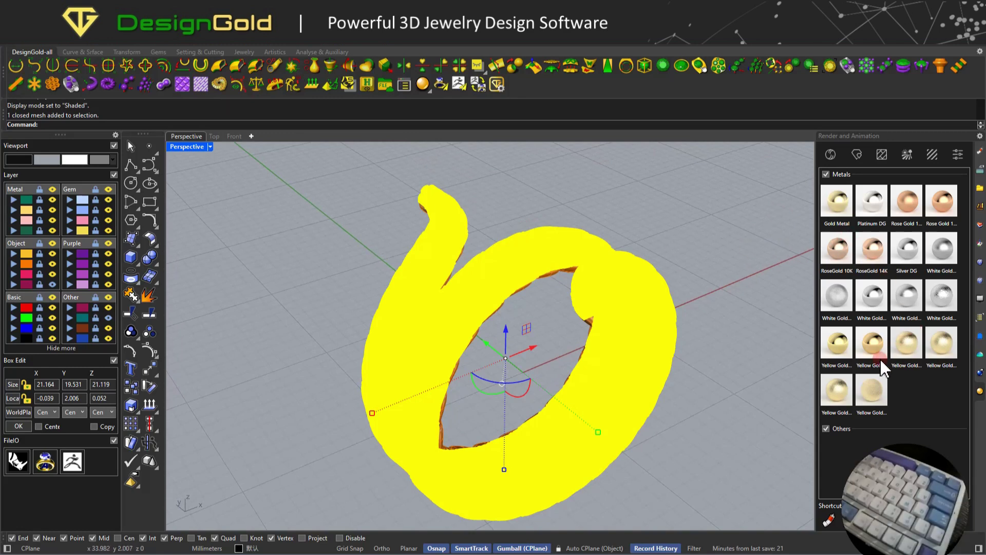
pyautogui.press('super')
pyautogui.press('super')
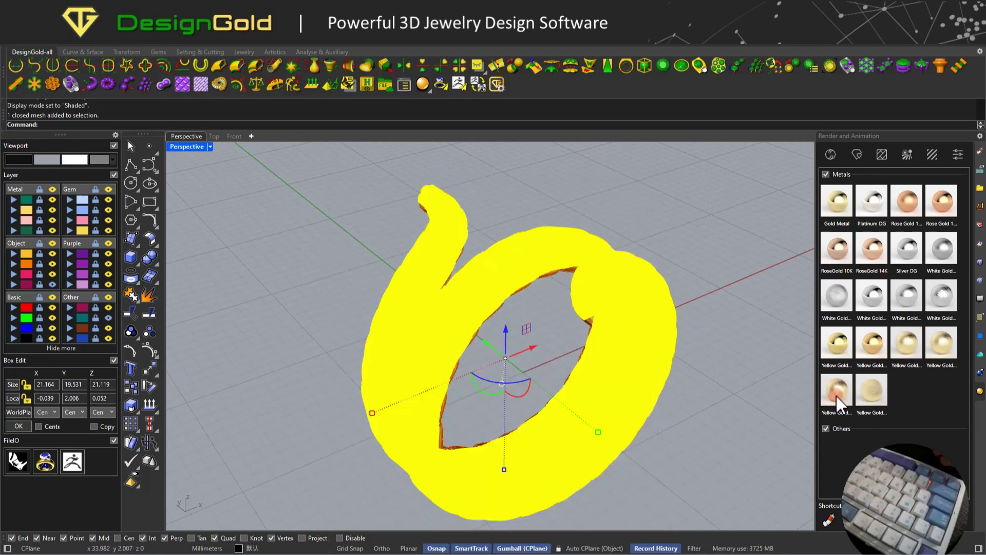
pyautogui.click(638, 254)
pyautogui.moveTo(638, 253); pyautogui.dragTo(631, 257, button='right')
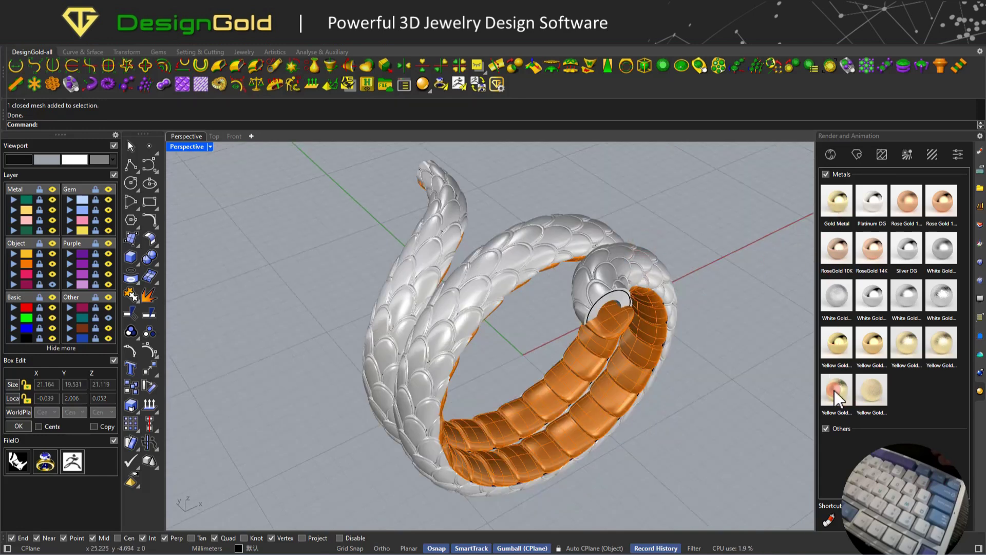
# Assign a white gold material to the outer scale mesh and Yellow Gold Grit Bump to the belly scales.
pyautogui.click(519, 244)
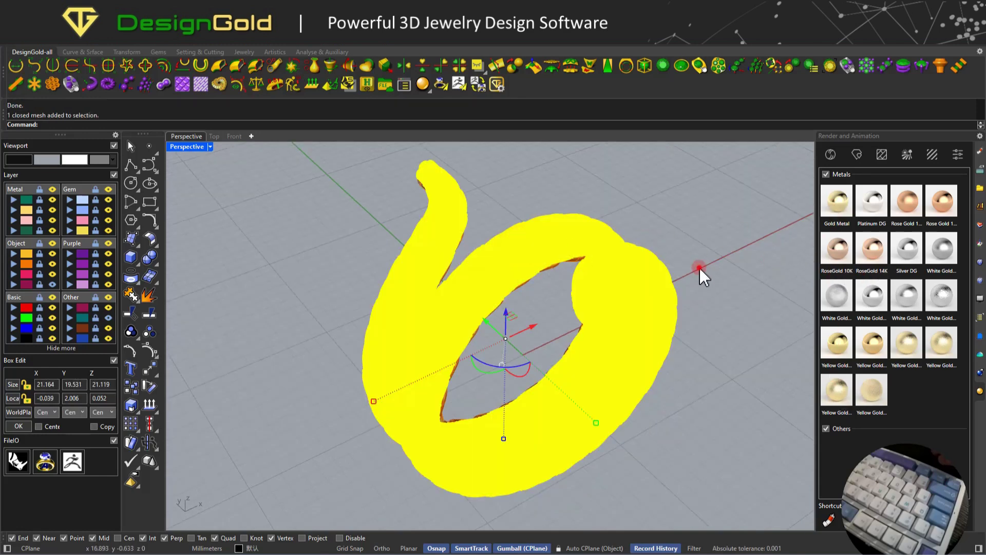
pyautogui.click(872, 302)
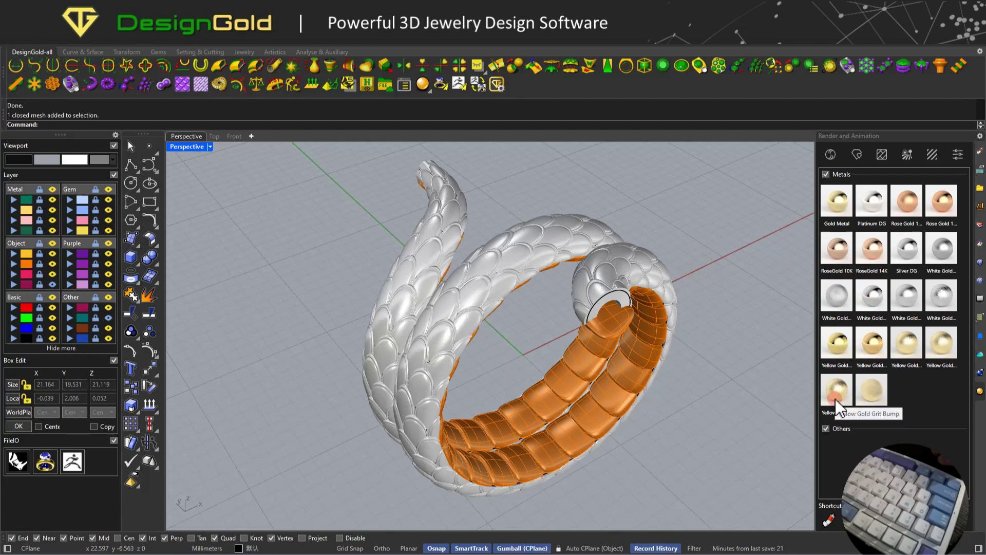
pyautogui.click(656, 325)
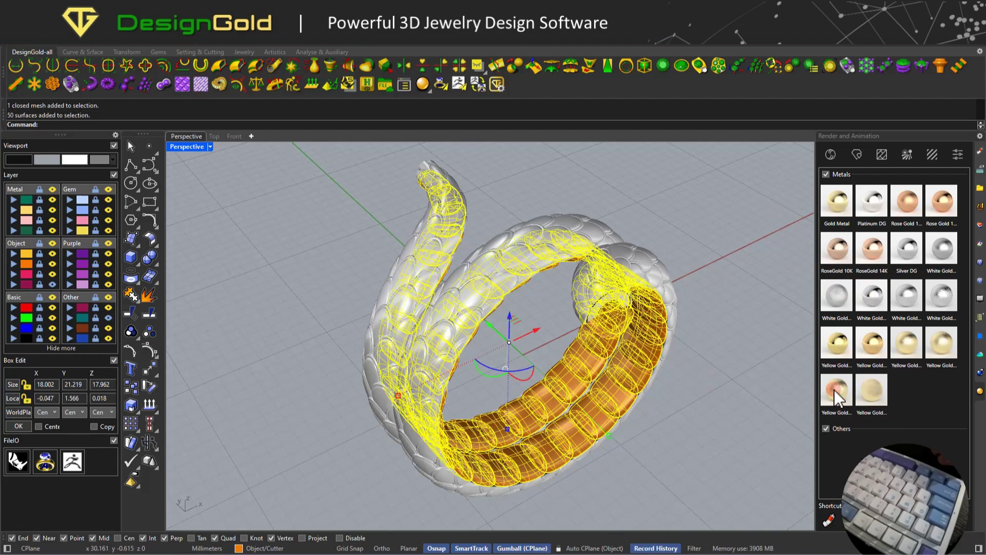
pyautogui.click(713, 352)
# Apply the gray matte scene from the render environment presets.
pyautogui.click(859, 163)
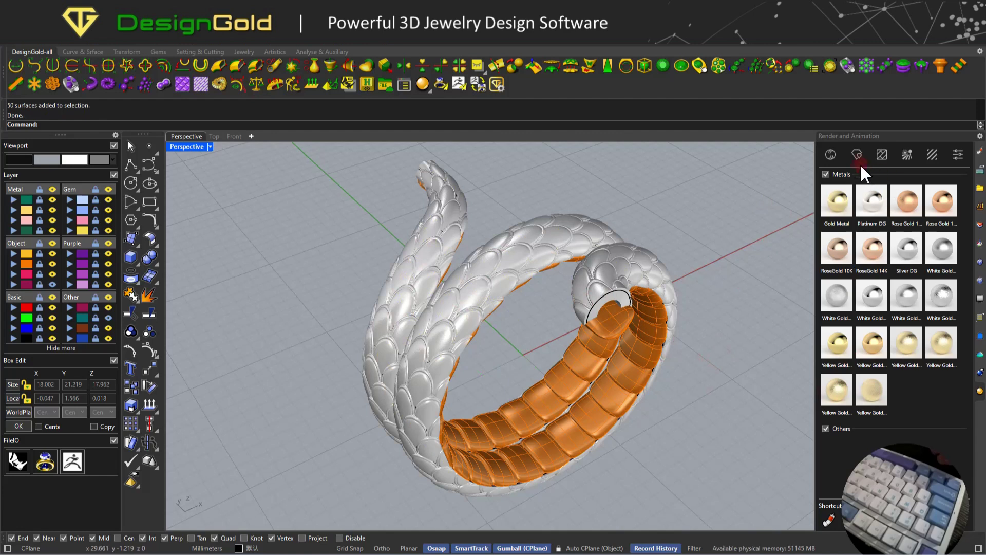
pyautogui.click(878, 156)
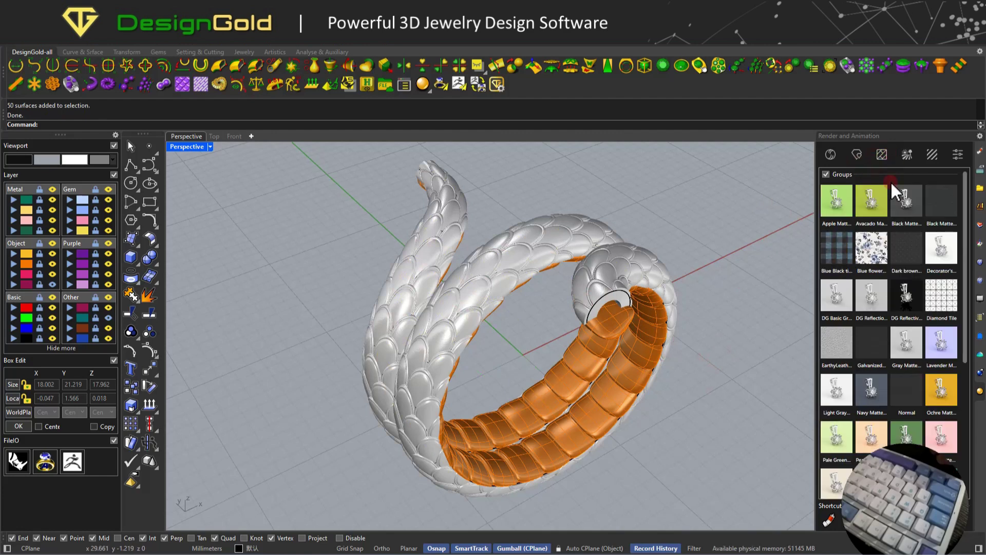
pyautogui.click(905, 339)
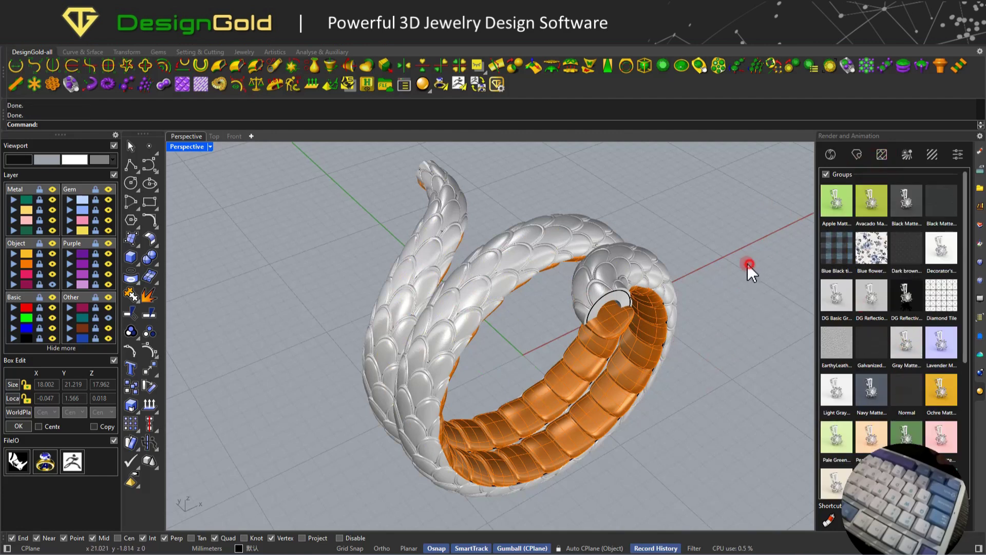
# Frame the ring from the front at an angle and set the Perspective view's display mode to Raytraced.
pyautogui.moveTo(438, 246); pyautogui.dragTo(211, 146, button='right')
pyautogui.click(211, 147)
pyautogui.click(253, 286)
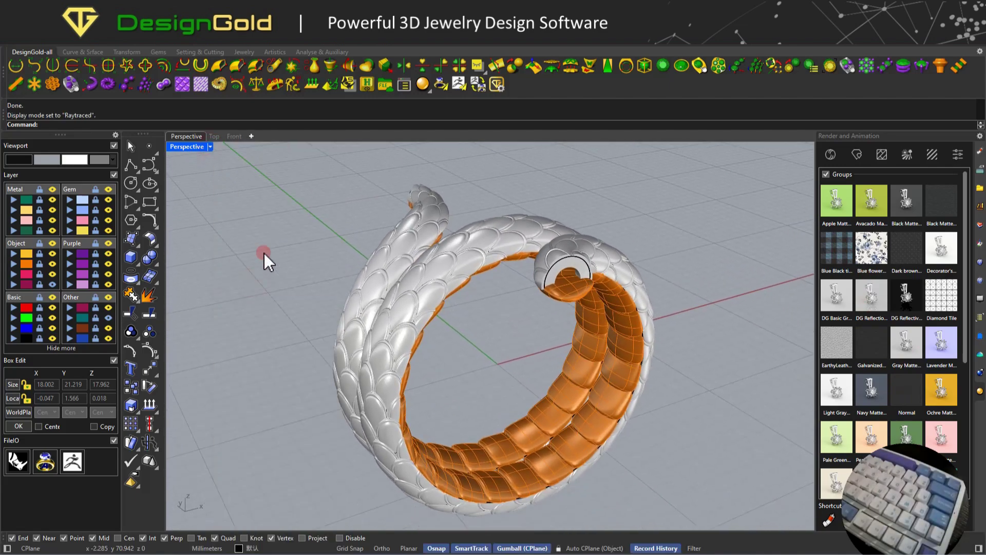
# Try other override lighting environments on the raytraced ring, finishing with the DG Studio V preset.
pyautogui.moveTo(274, 260); pyautogui.dragTo(284, 237, button='right')
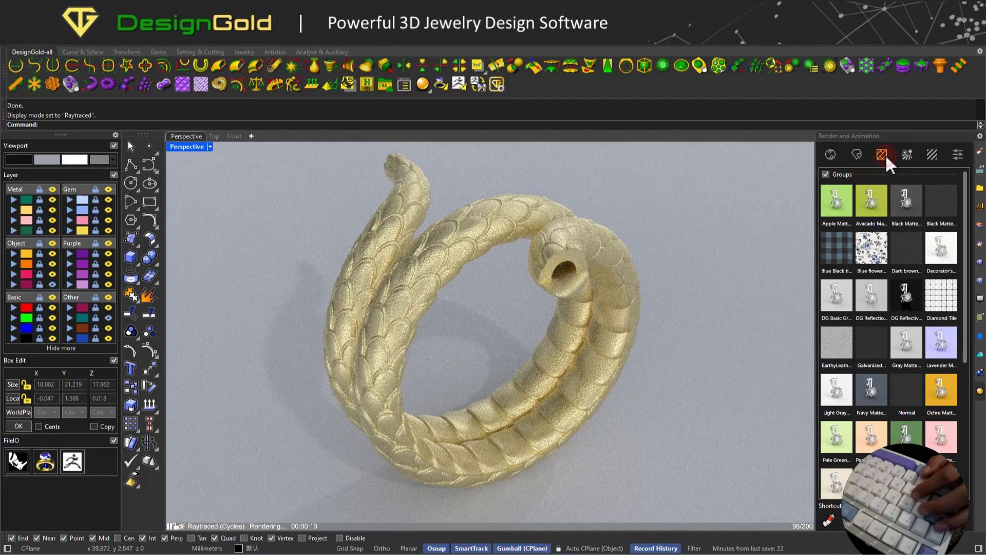
pyautogui.click(907, 154)
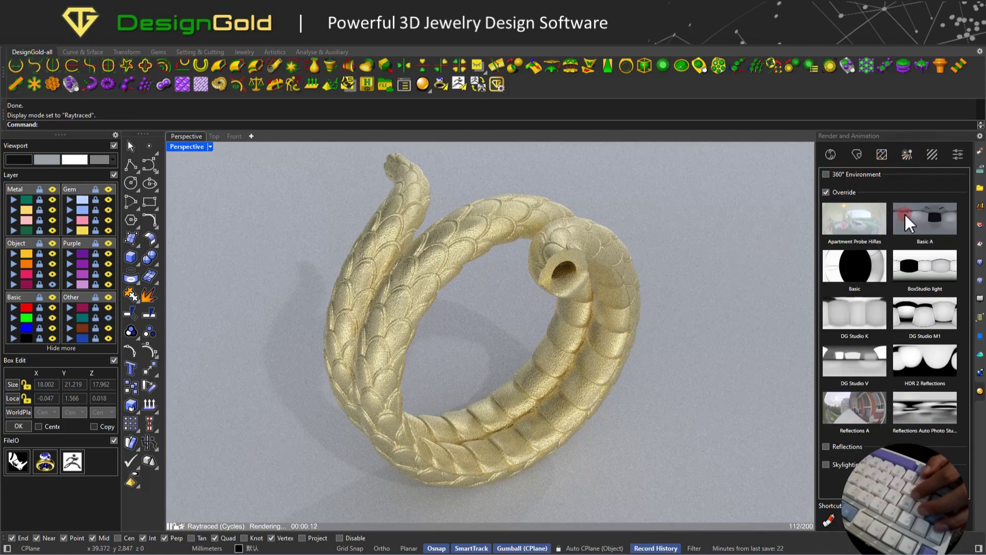
pyautogui.click(867, 208)
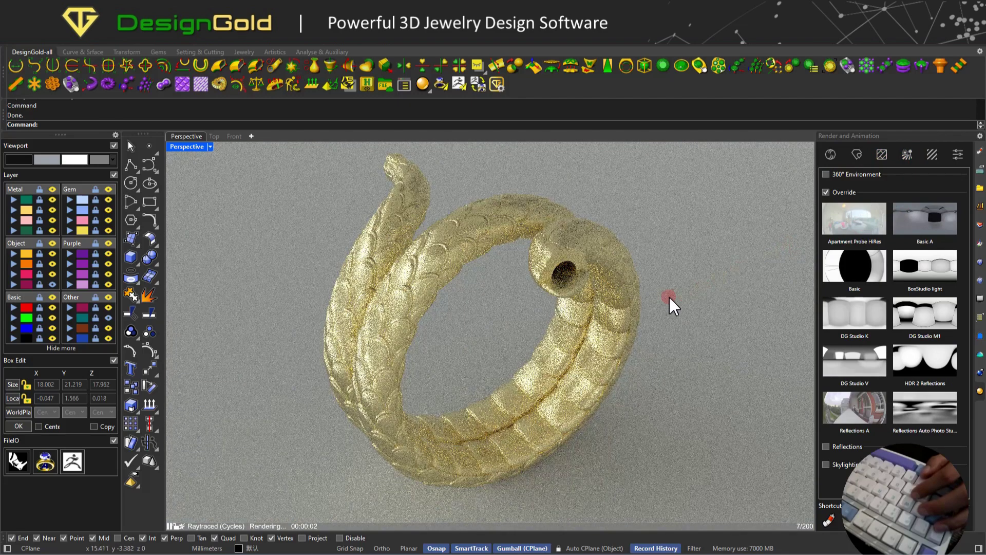
pyautogui.click(929, 361)
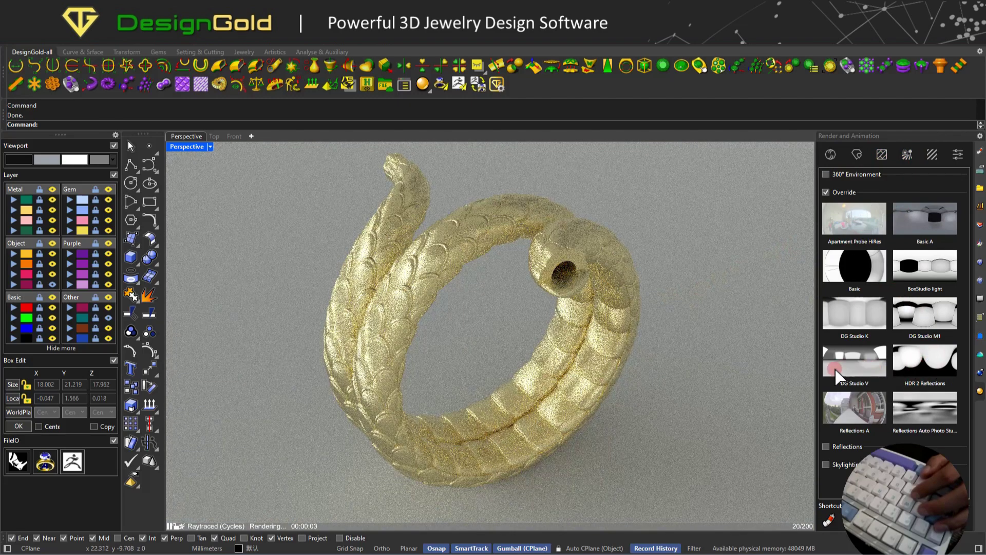
pyautogui.click(614, 362)
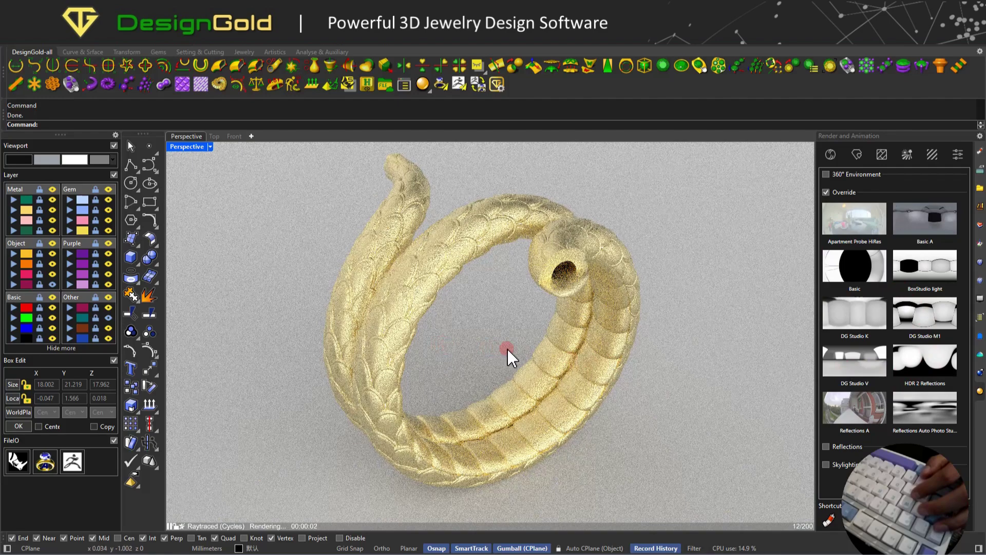
# Try the light gray and navy matte scenes behind the ring, and finish with the dark brown textured scene.
pyautogui.scroll(-2, 569, 359)
pyautogui.scroll(-1, 569, 359)
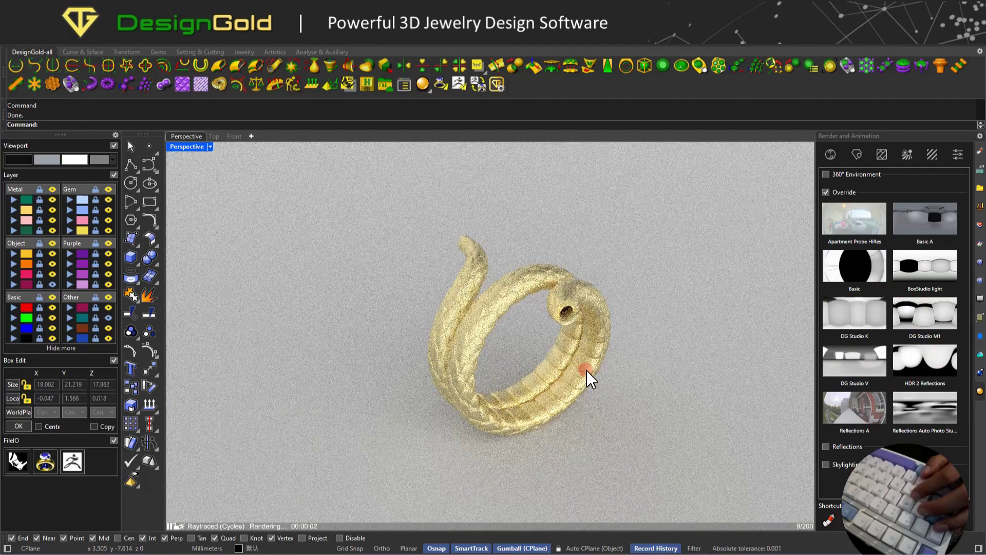
pyautogui.moveTo(587, 370); pyautogui.dragTo(729, 334, button='right')
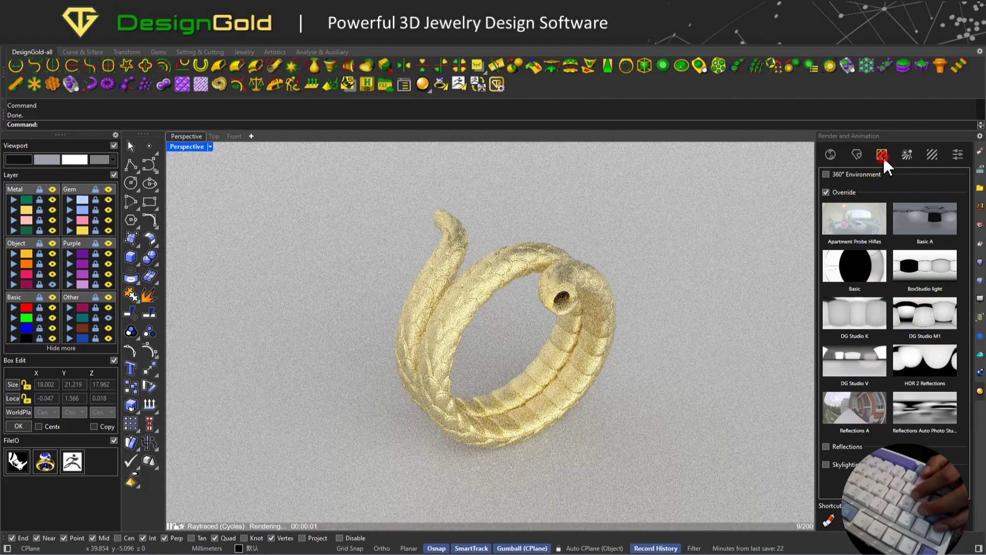
pyautogui.click(882, 154)
pyautogui.click(879, 347)
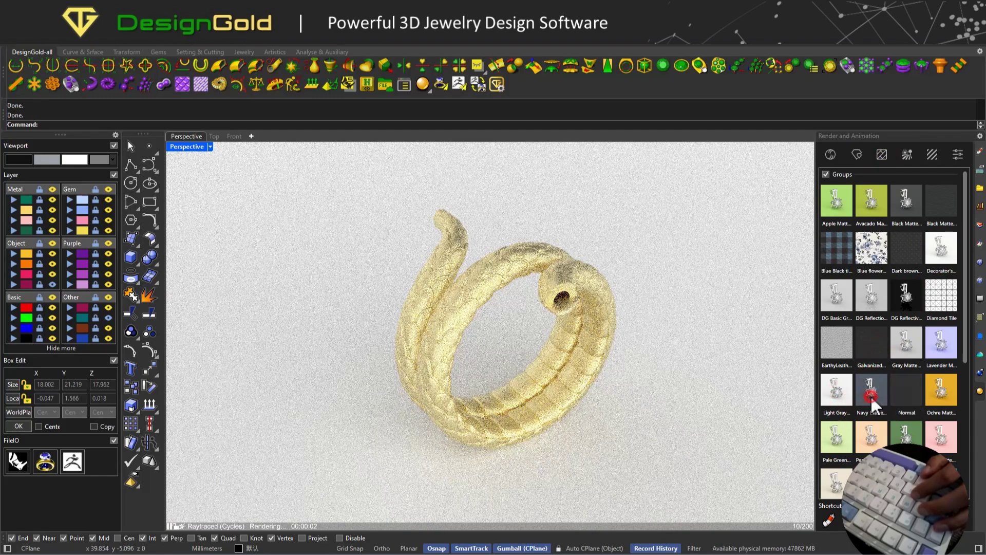
pyautogui.click(882, 333)
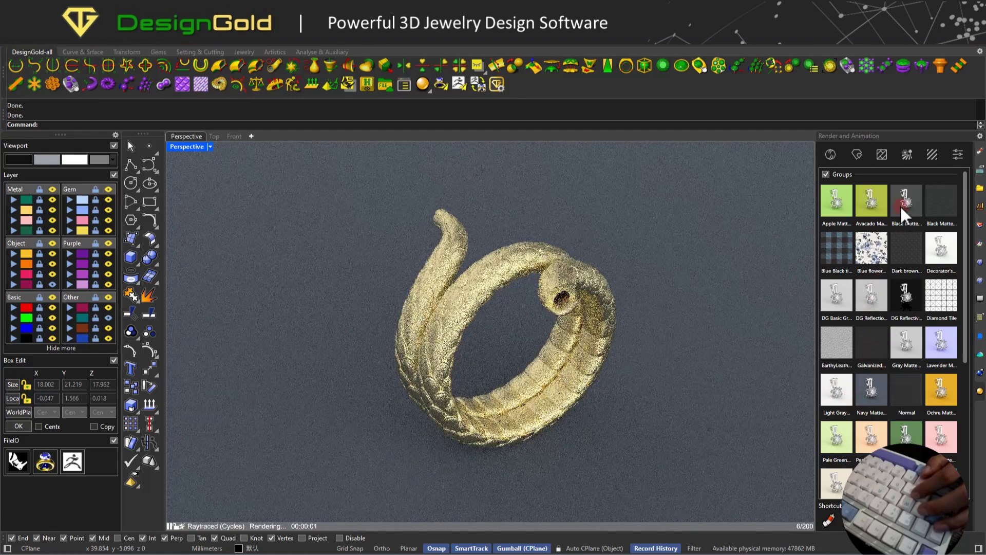
pyautogui.click(907, 257)
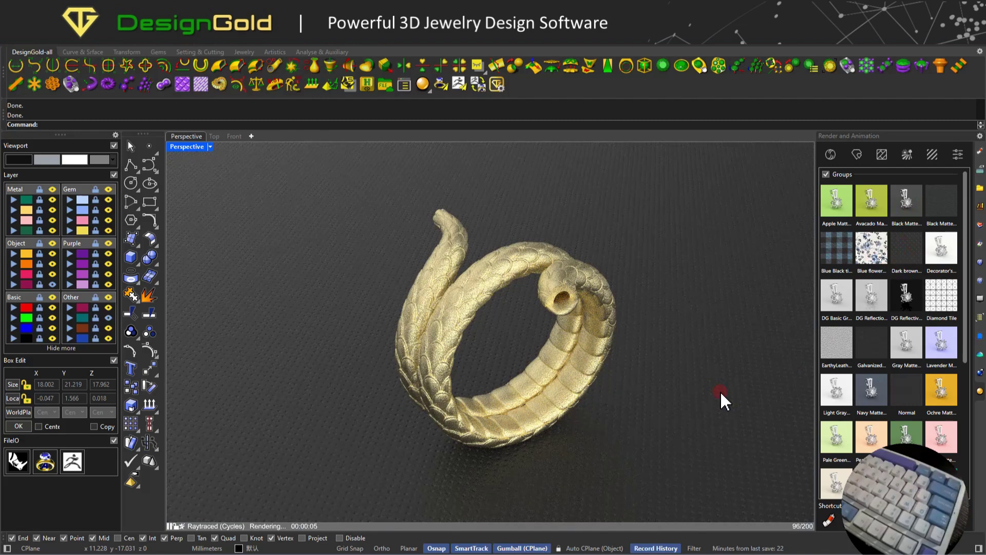
# Examine the raytraced gold ring close up from several angles against the dark textured scene.
pyautogui.scroll(2, 543, 376)
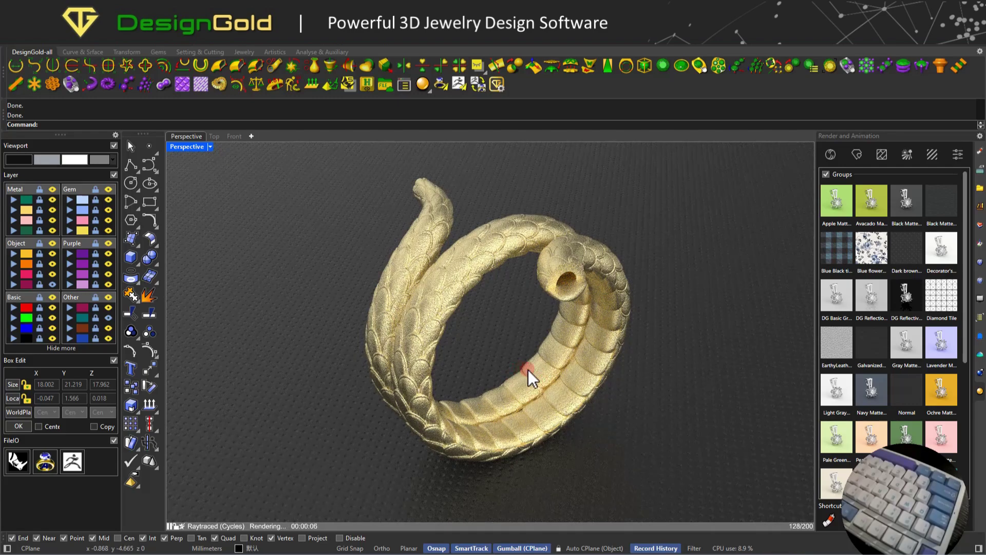
pyautogui.scroll(3, 529, 369)
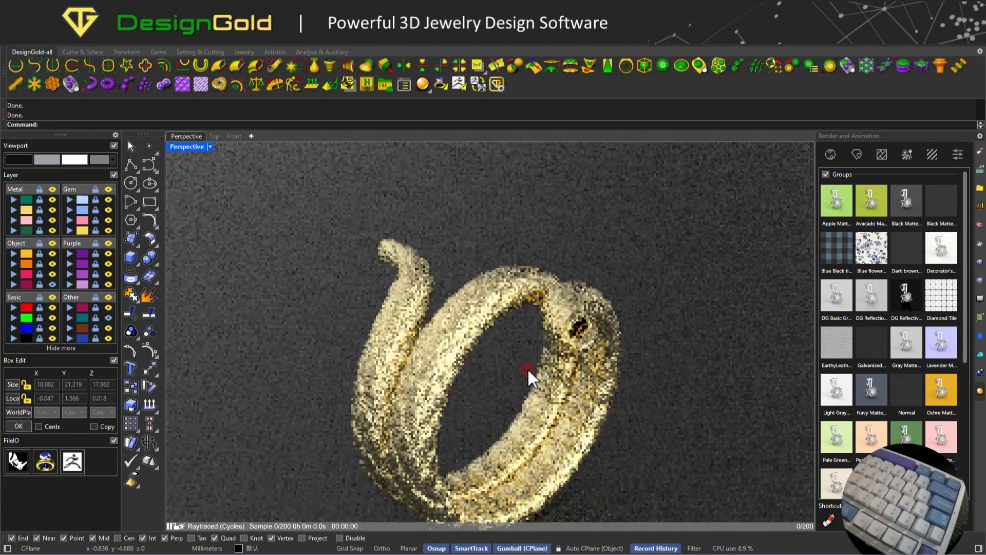
pyautogui.moveTo(528, 369); pyautogui.dragTo(528, 369, button='right')
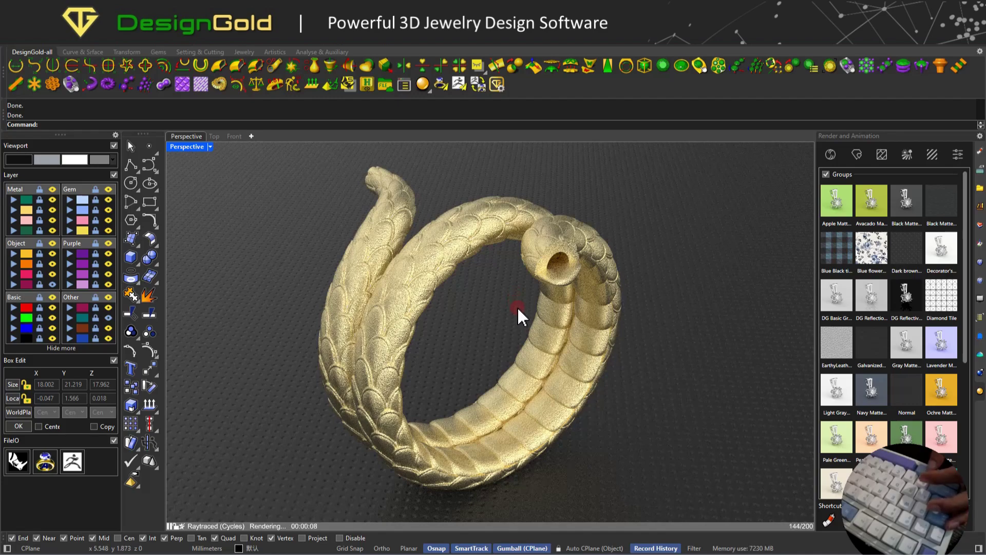
pyautogui.moveTo(502, 288); pyautogui.dragTo(502, 289, button='right')
pyautogui.press('Down')
pyautogui.press('Down')
pyautogui.press('Down')
pyautogui.press('Down')
pyautogui.press('Down')
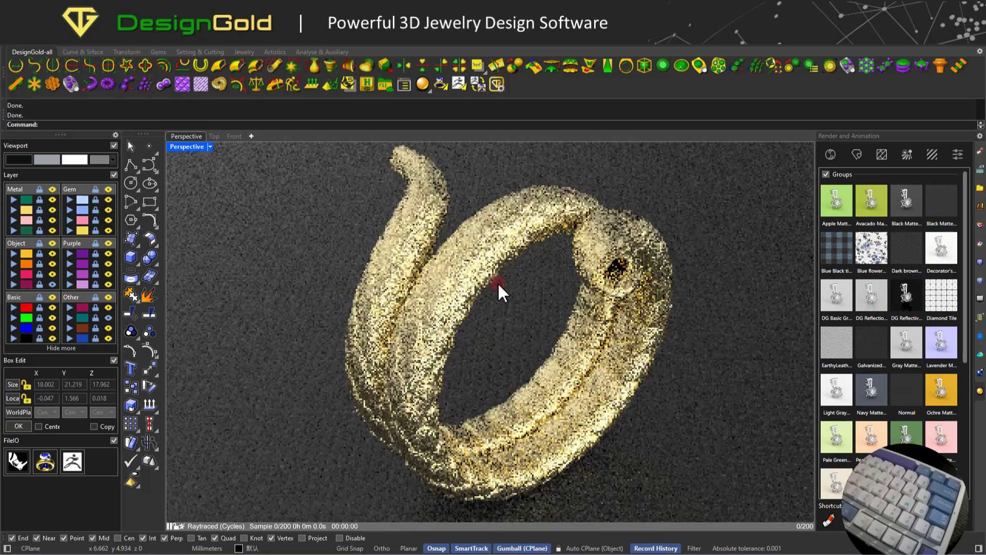